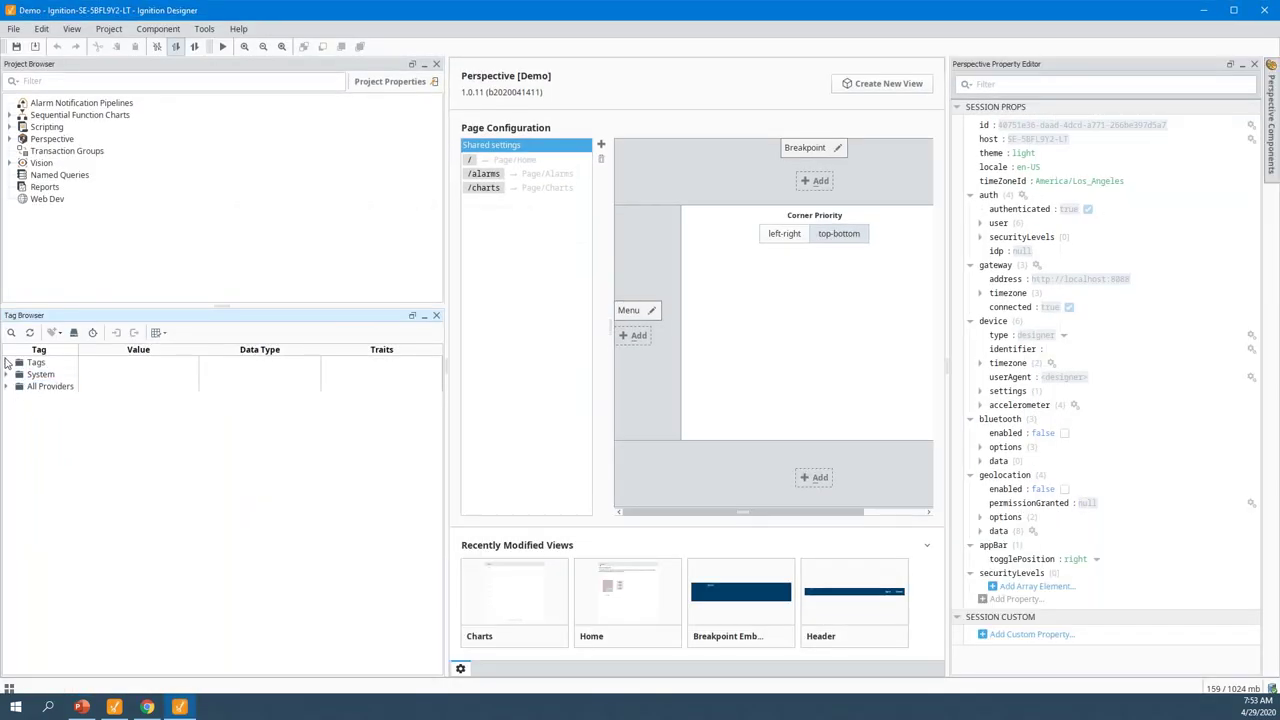
Expand the Tags folder in the Tag Browser and select the Plant folder
click(6, 362)
click(48, 386)
drag(45, 389, 45, 420)
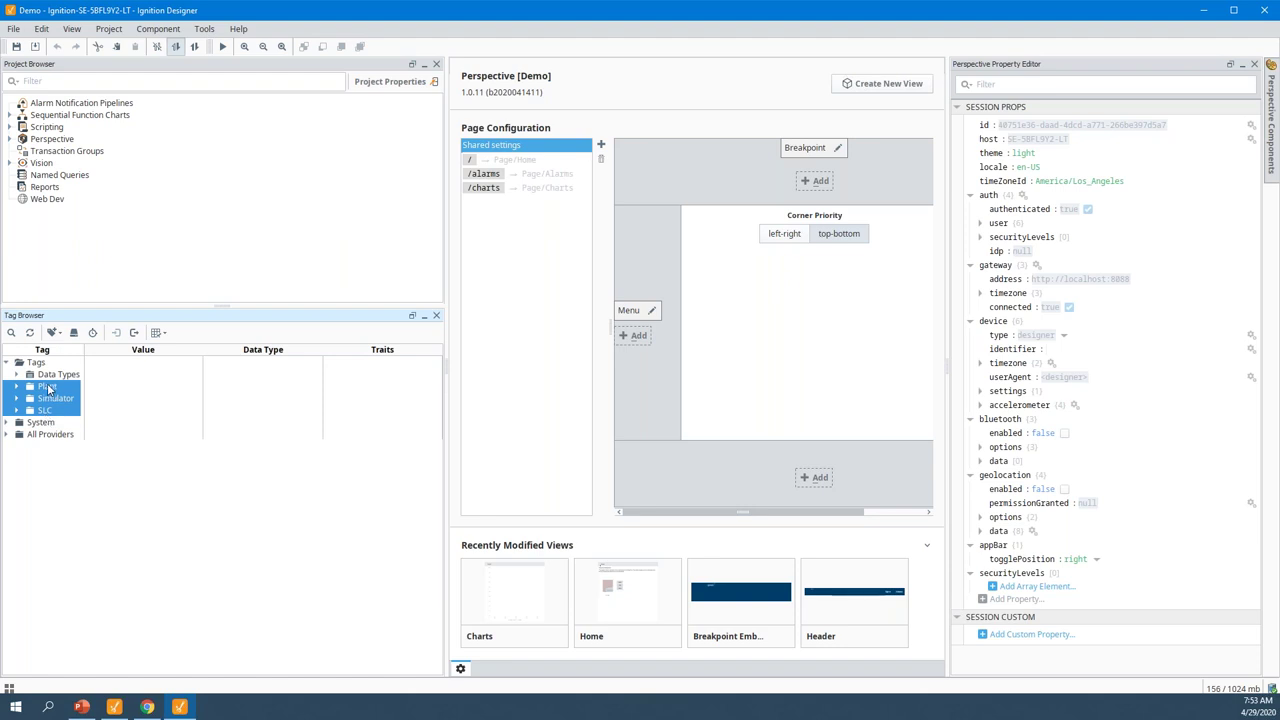
click(48, 387)
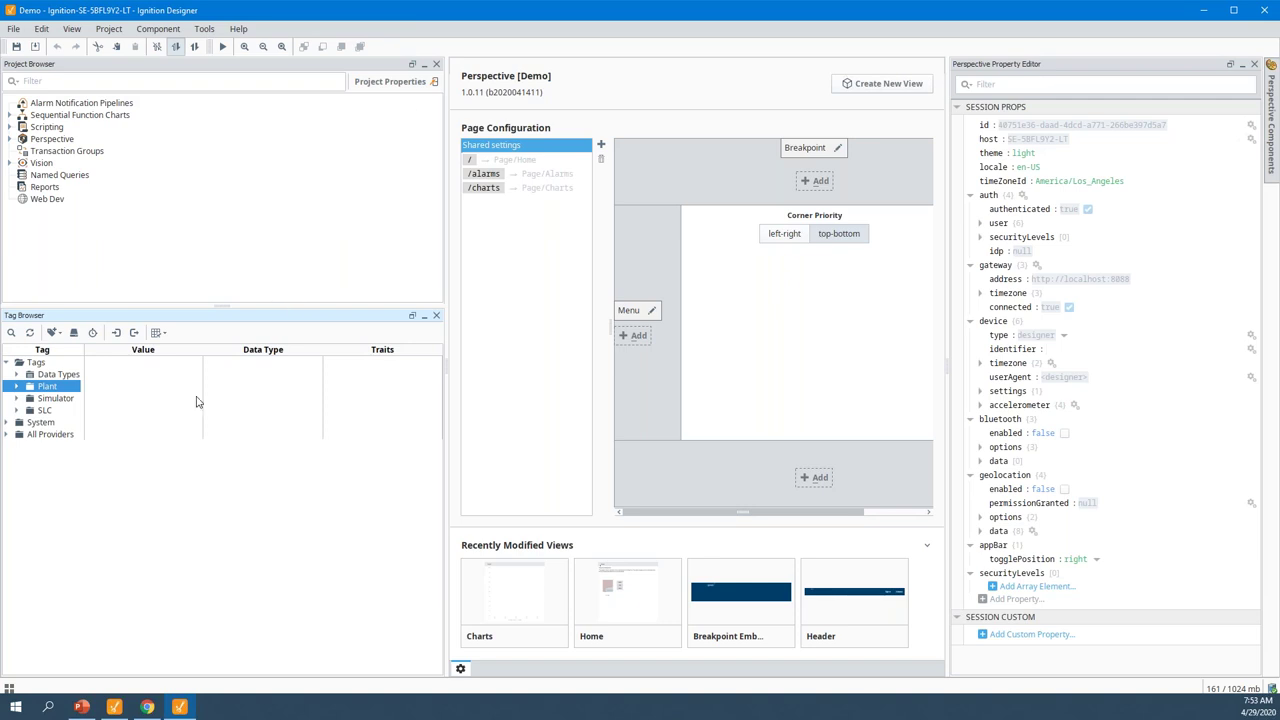
click(18, 399)
click(18, 399)
click(17, 401)
click(17, 403)
Browse Plant's Refrigeration and Overview tags (Motor 1–8, AU 1–3), then switch to the browser
click(16, 387)
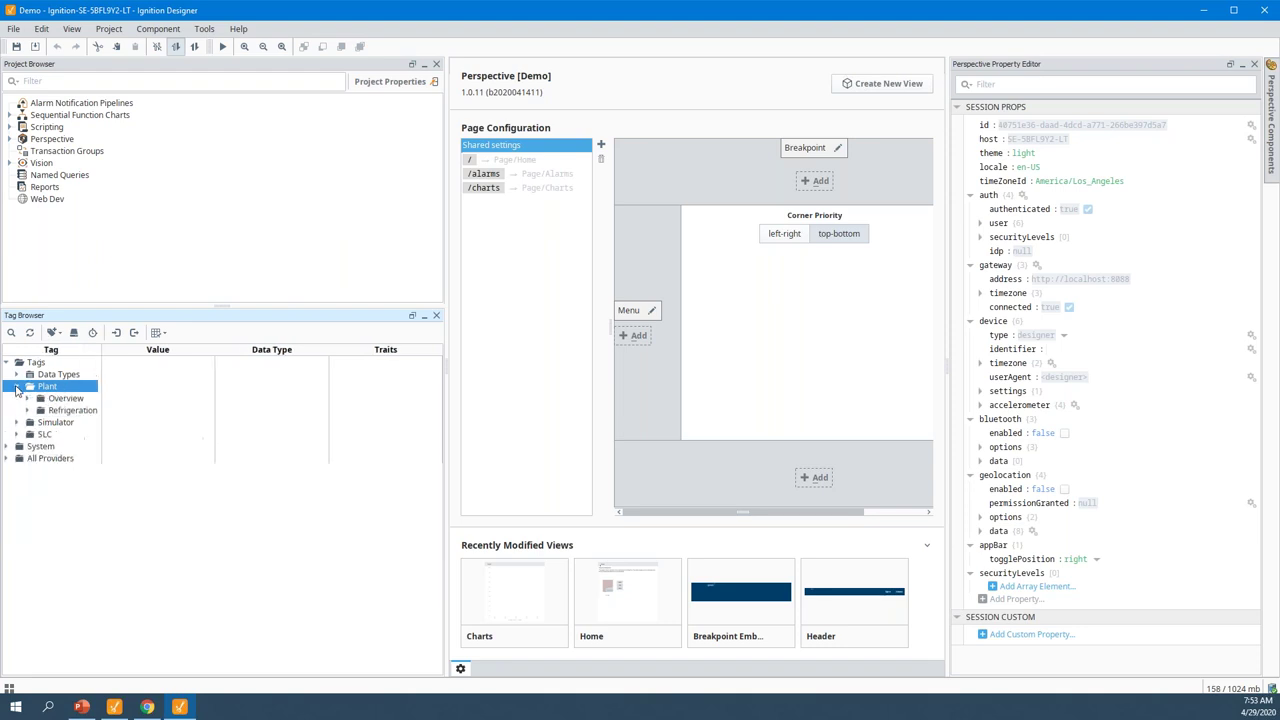
click(40, 411)
click(29, 412)
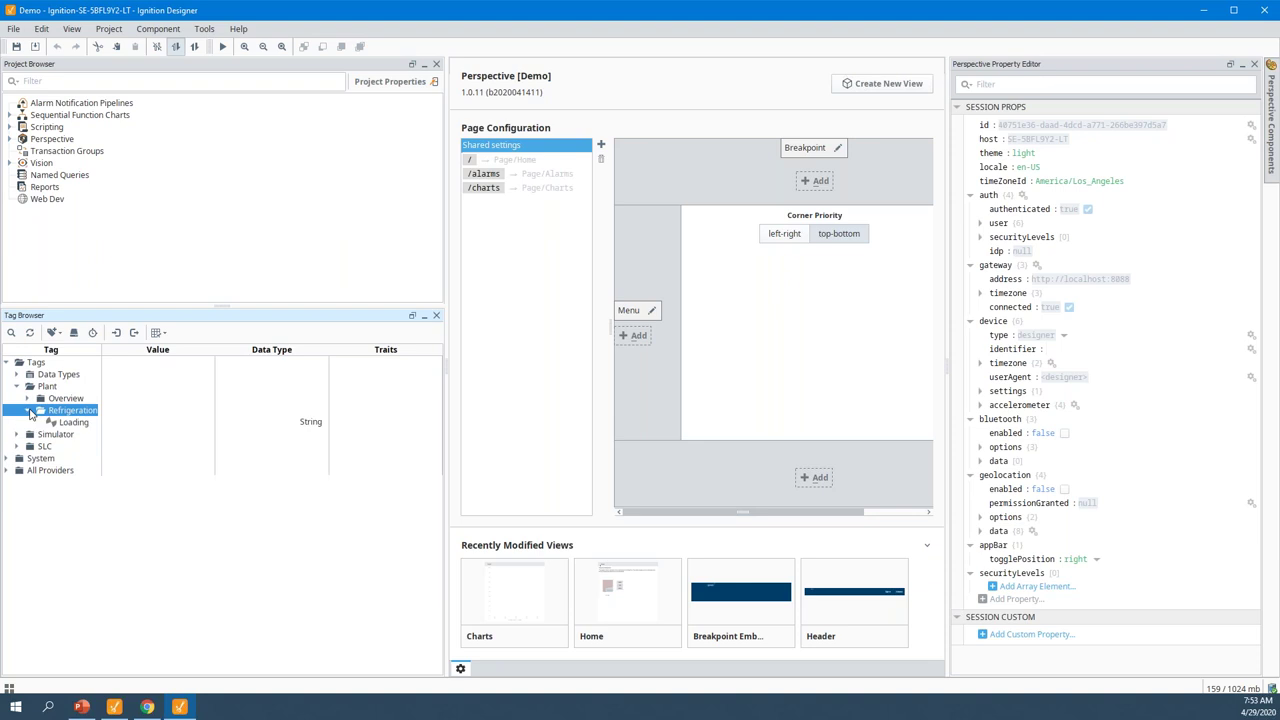
click(29, 399)
click(73, 446)
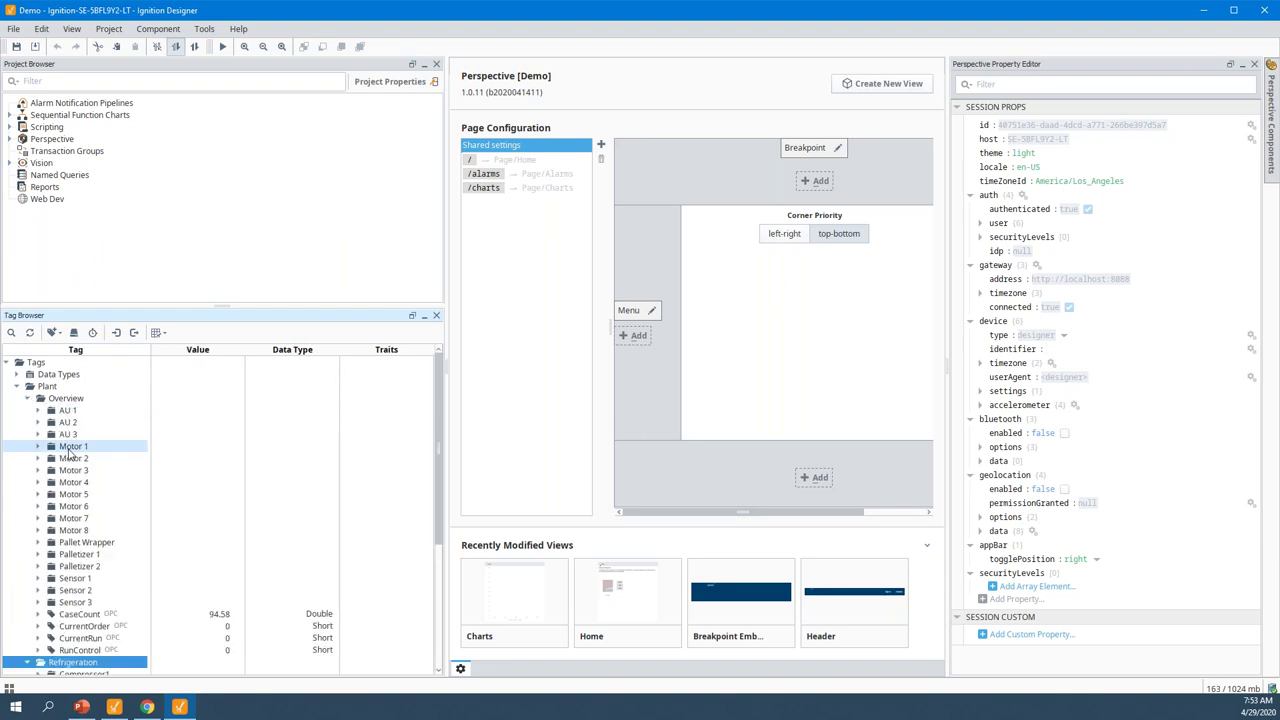
shift+click(73, 530)
click(67, 434)
shift+click(67, 410)
click(67, 410)
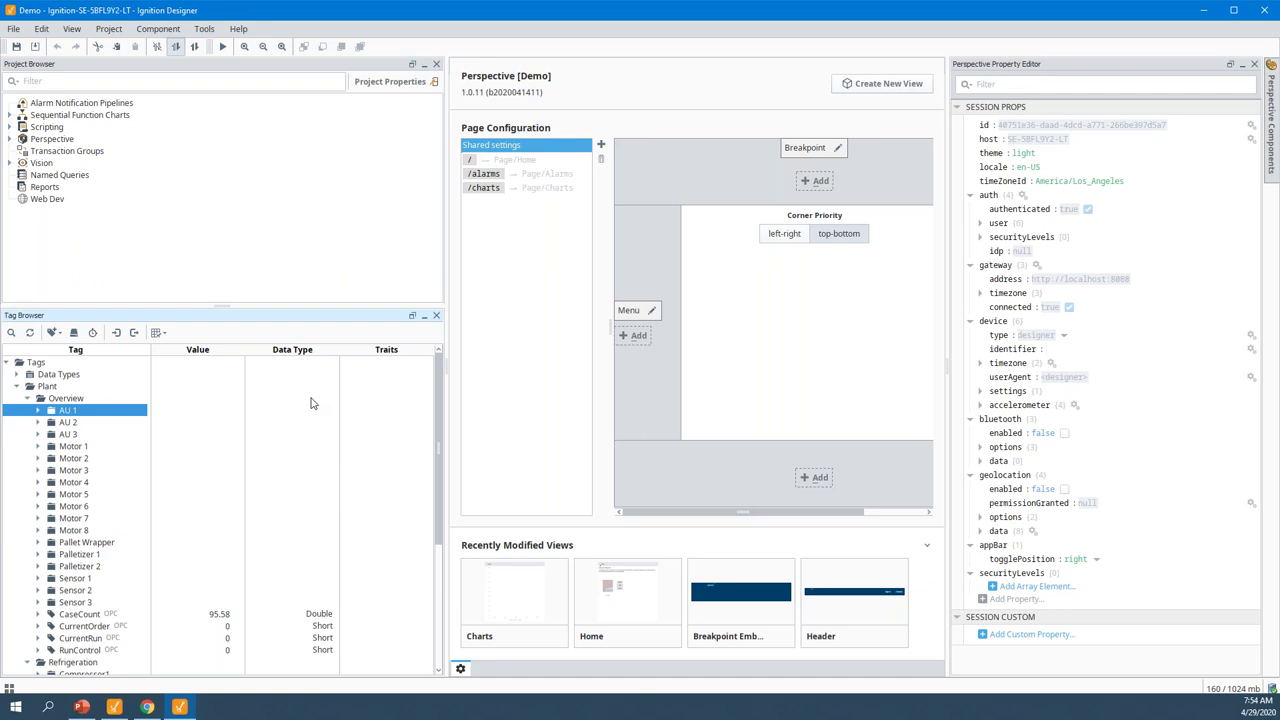
click(1198, 12)
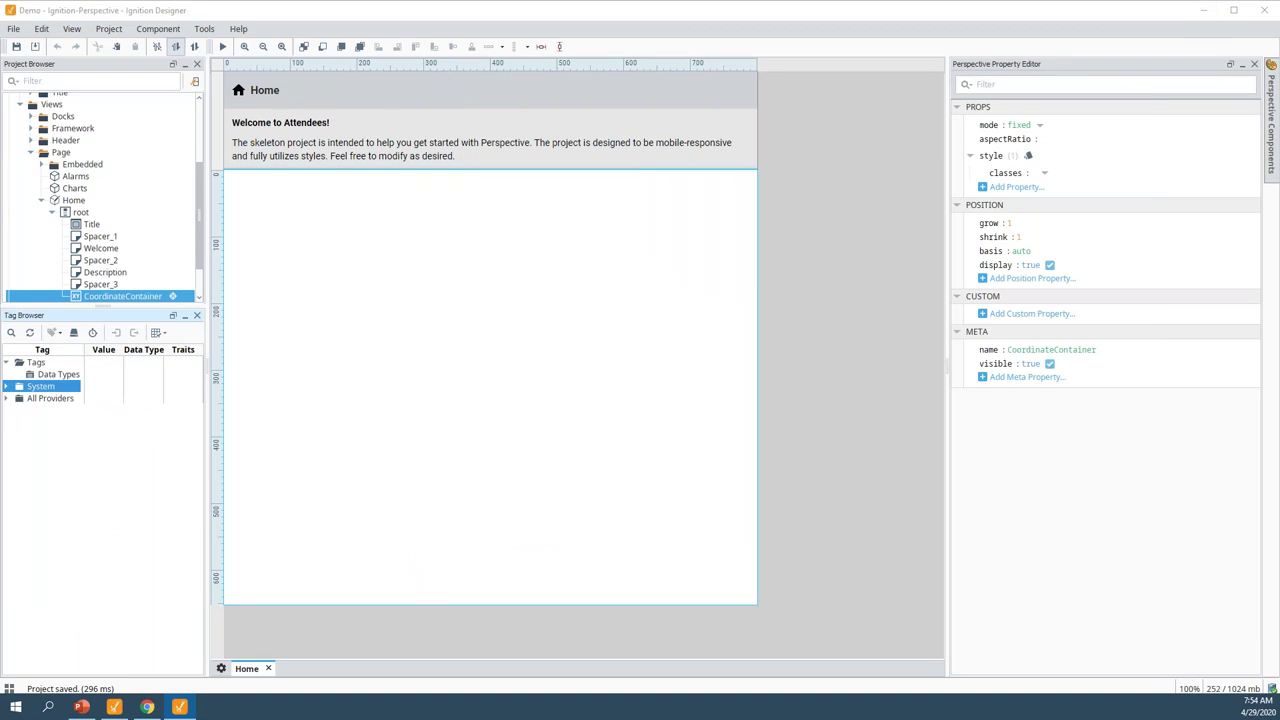
key(alt+Tab)
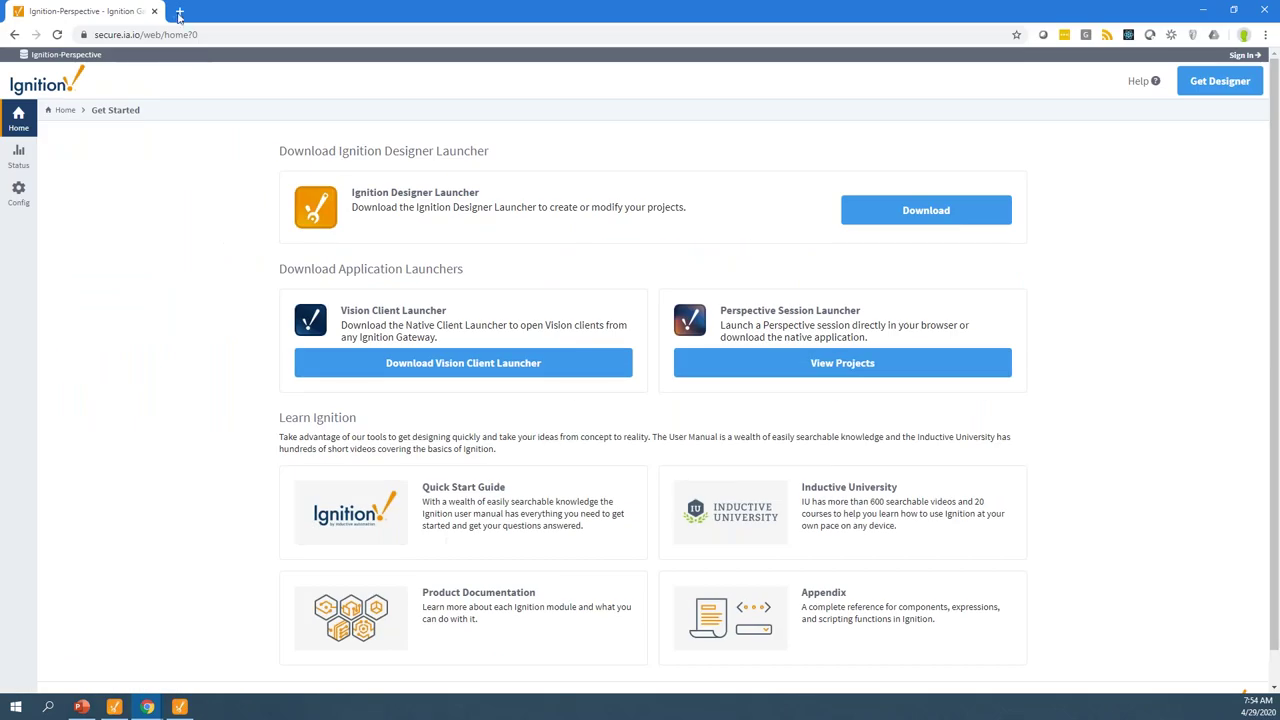
Open the local gateway at localhost:8088 and sign in to Config as admin
click(180, 14)
text(localhost:8088)
key(Return)
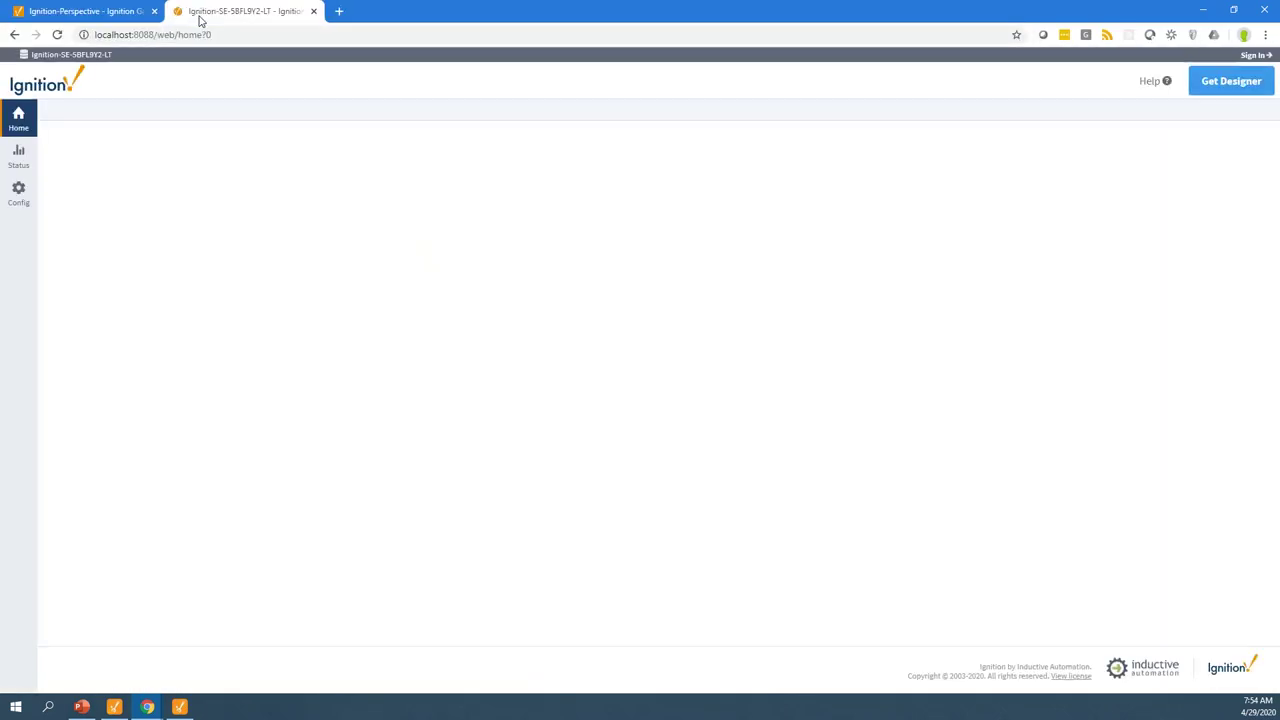
click(19, 192)
text(admin)
key(Tab)
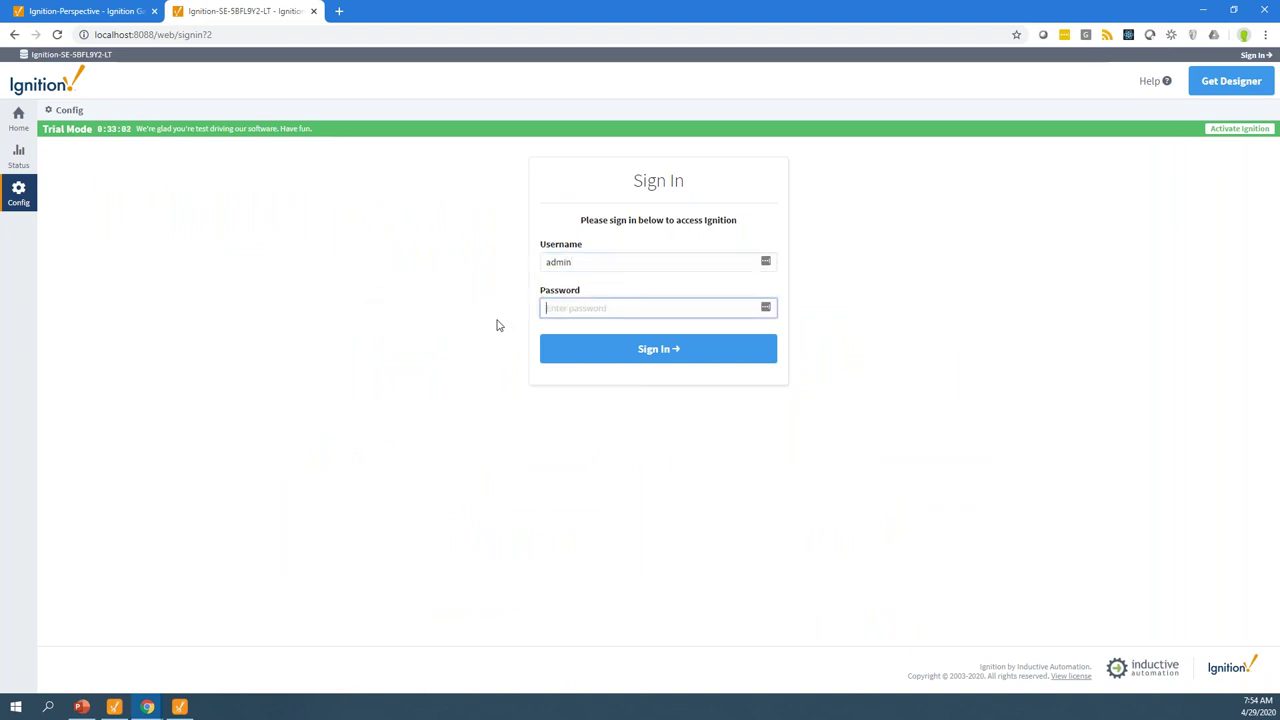
text(password)
key(Return)
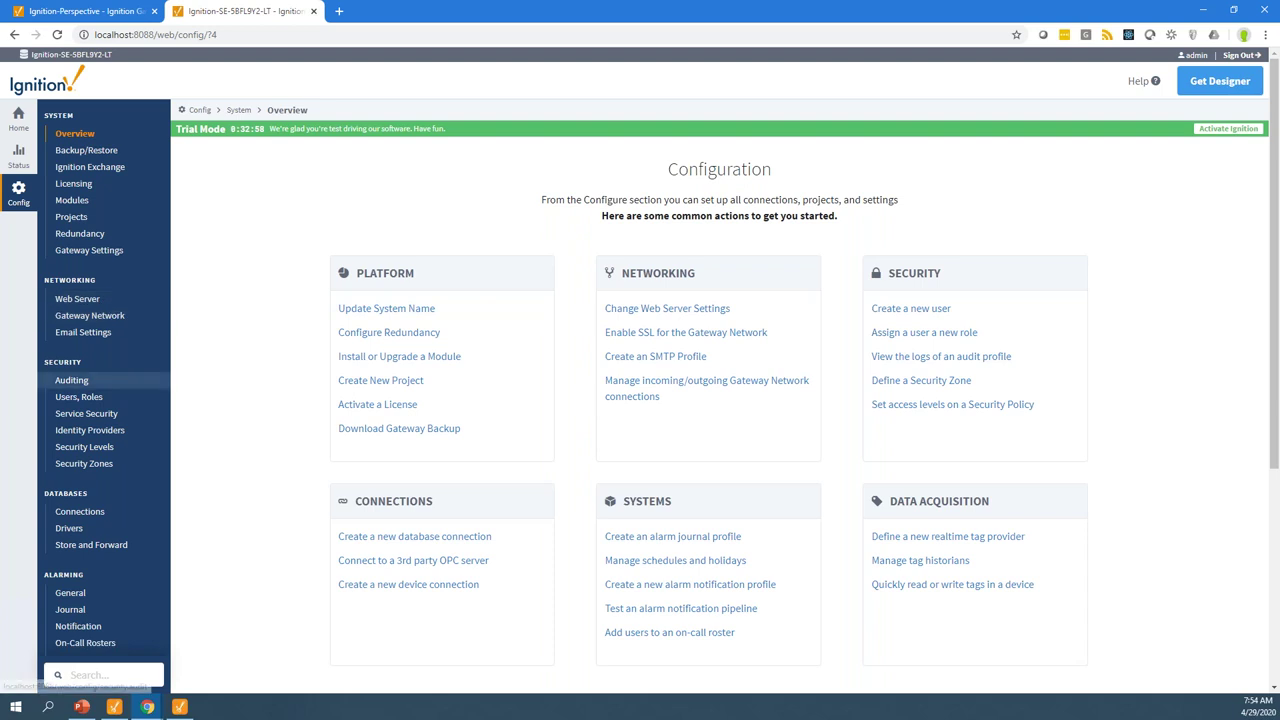
Go to the Gateway Network's Outgoing Connections list
scroll(157, 414, down, 2)
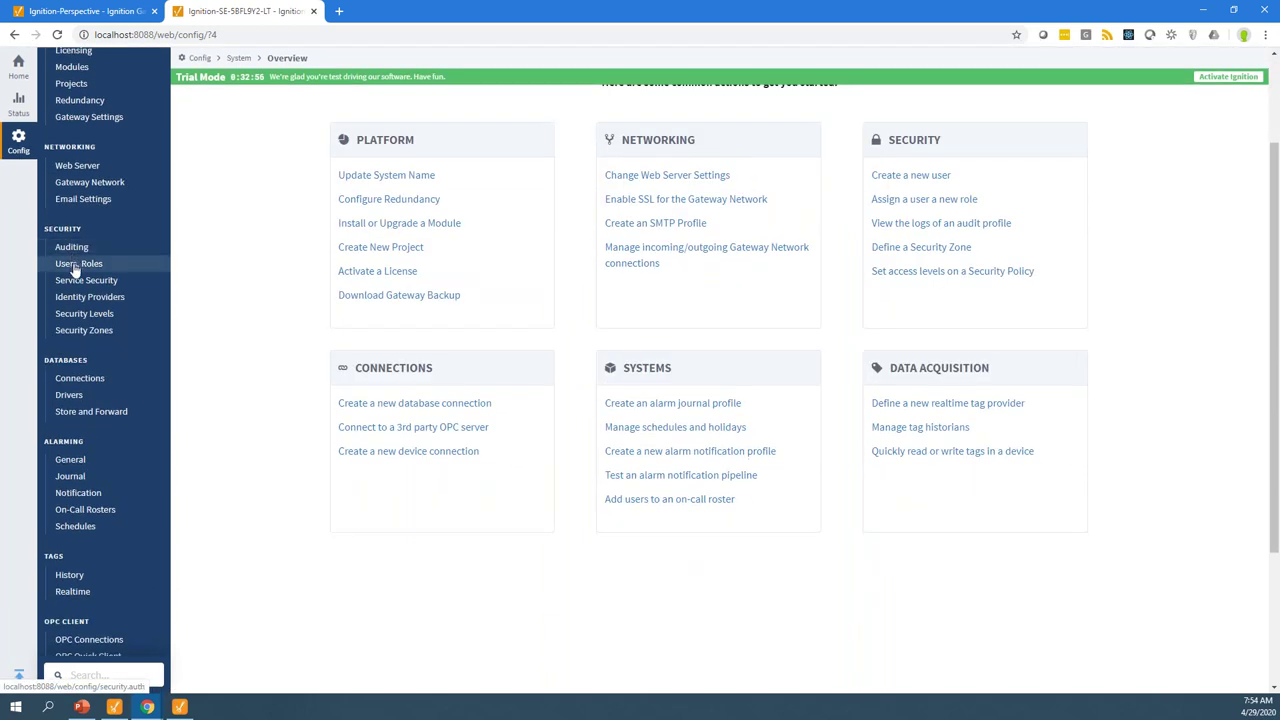
scroll(86, 348, down, 1)
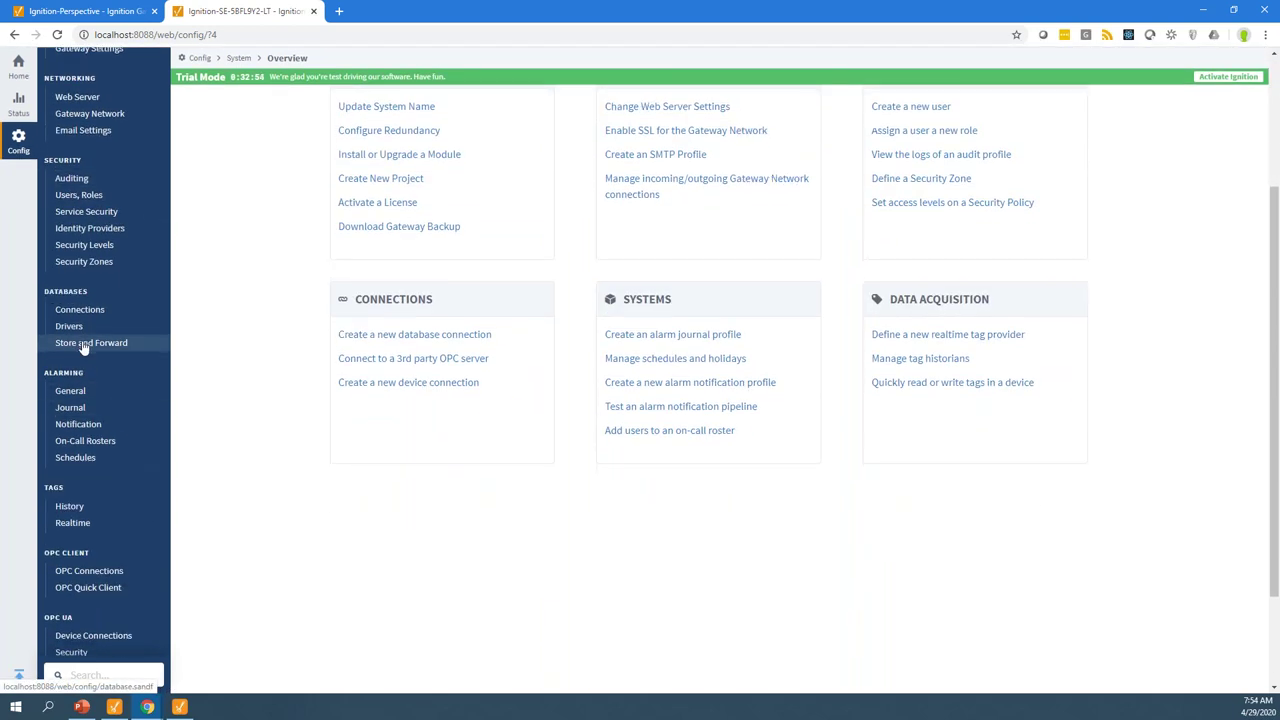
scroll(86, 348, down, 2)
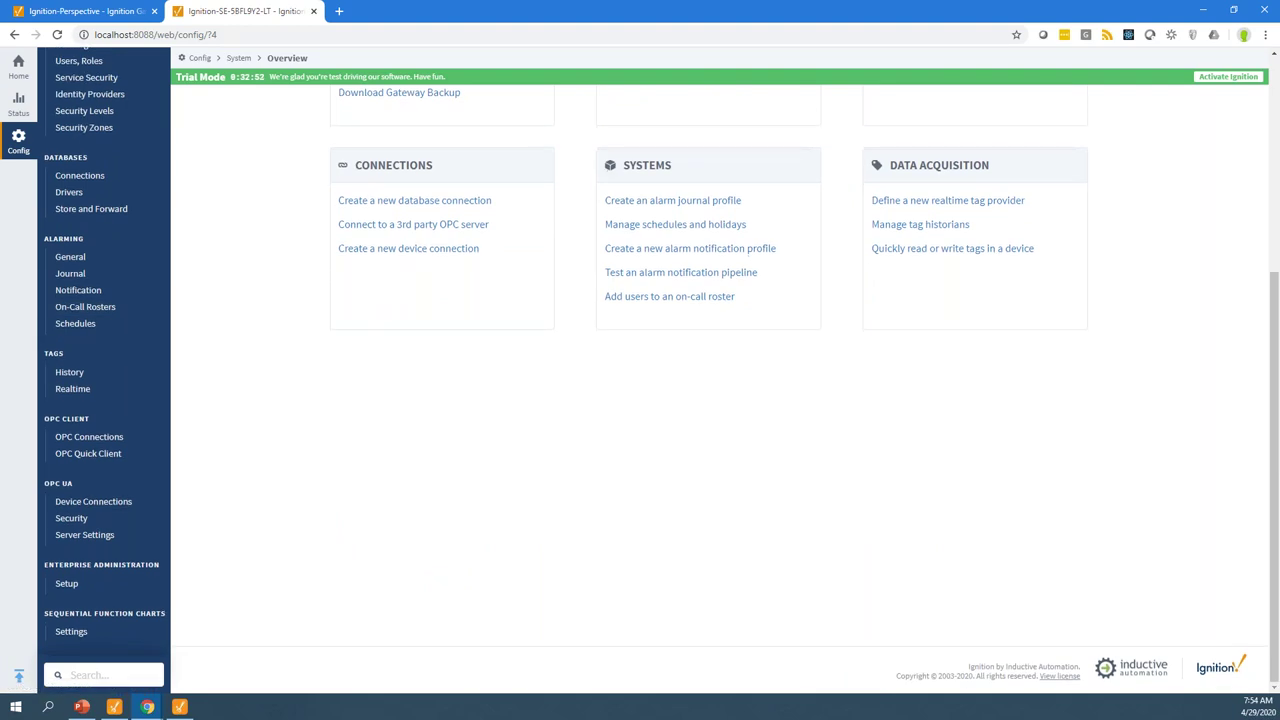
scroll(88, 188, up, 3)
click(87, 188)
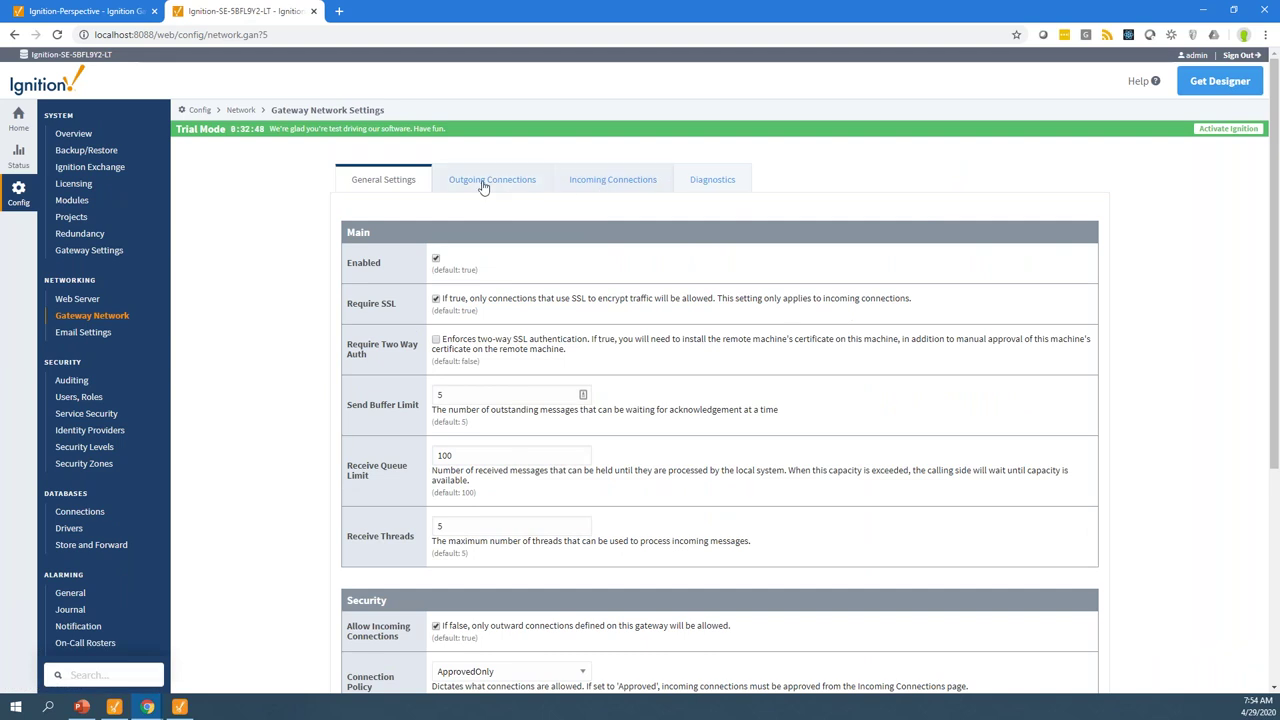
click(491, 184)
Create an outgoing connection to host secure.ia.io on port 8060
click(437, 275)
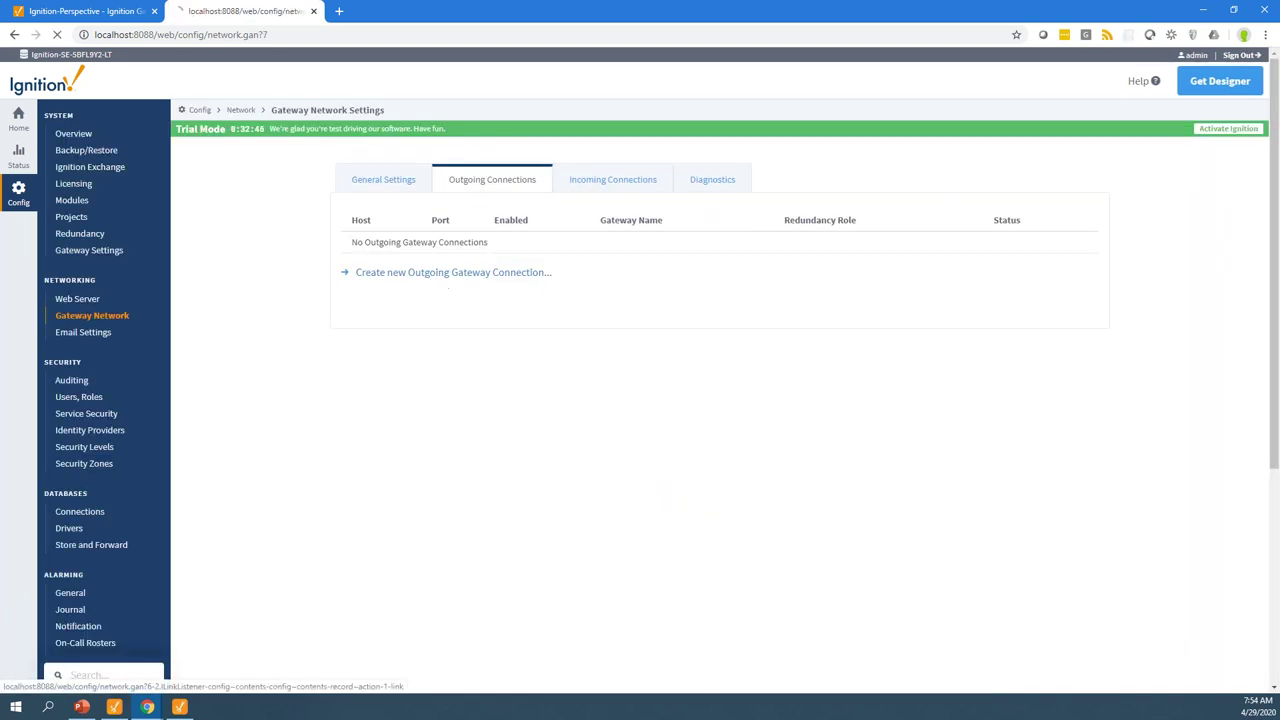
click(474, 218)
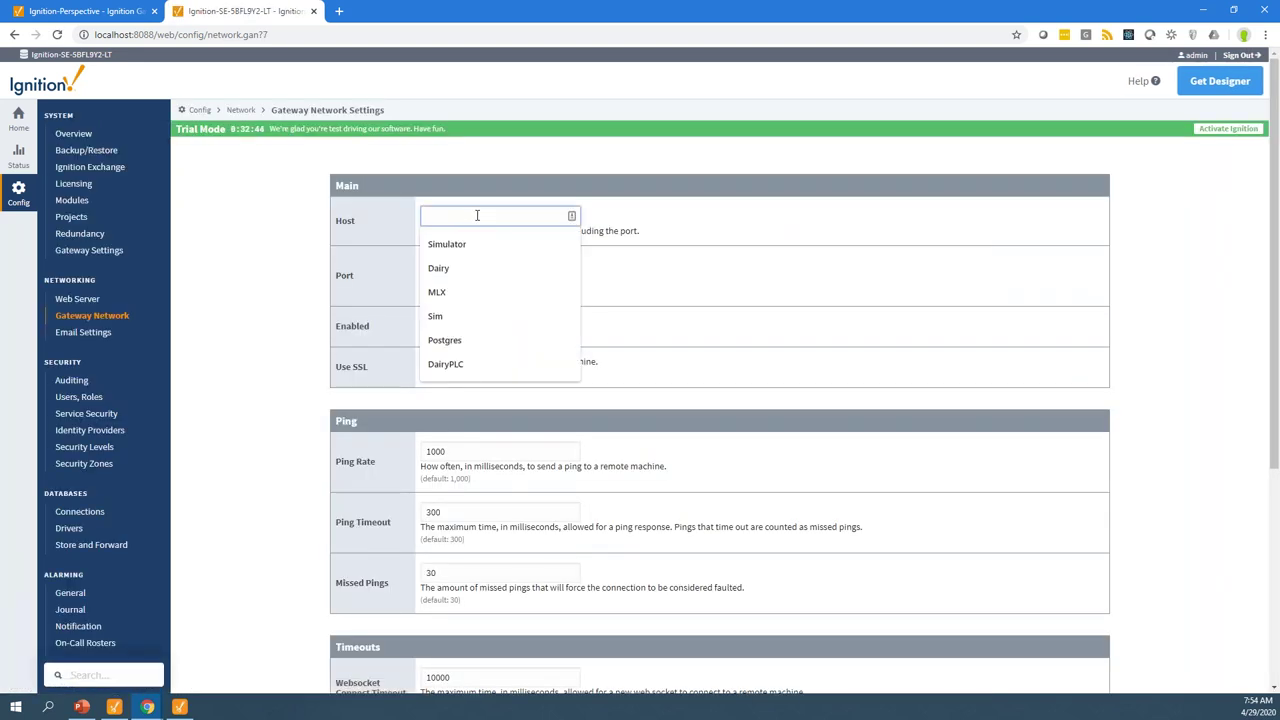
text(se)
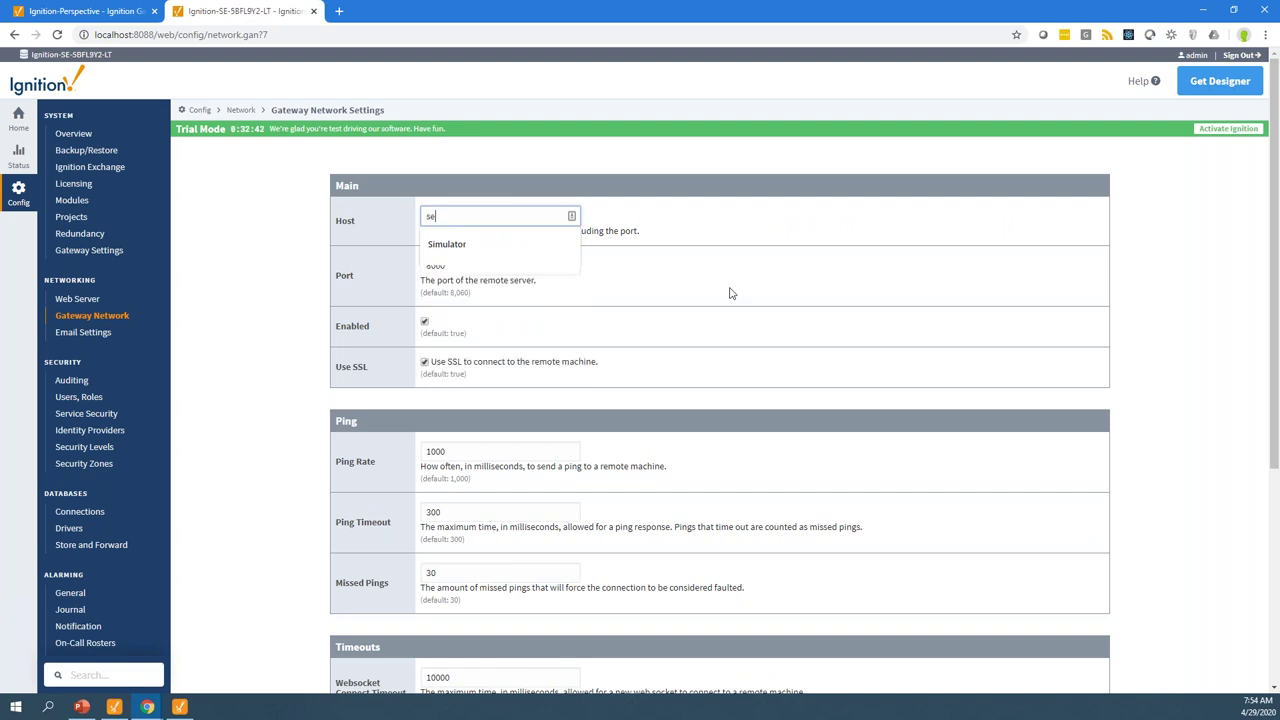
text(cure.ia.io)
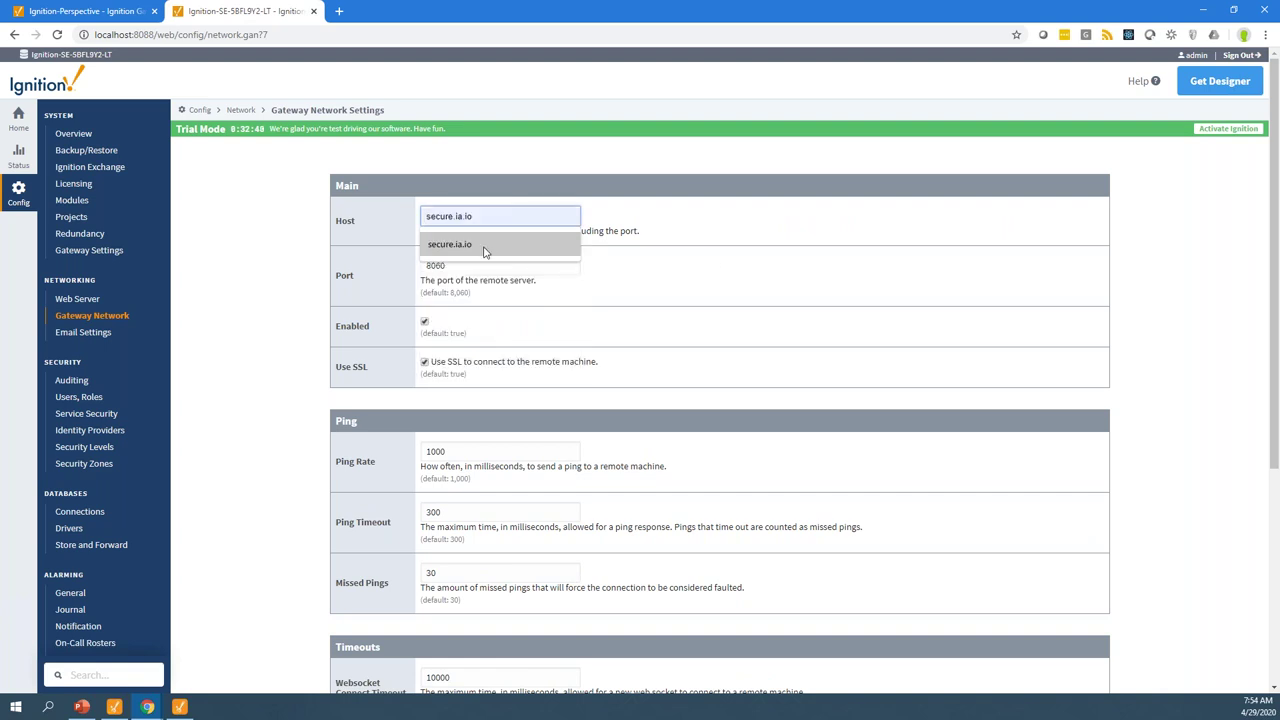
click(485, 247)
drag(342, 367, 505, 365)
drag(585, 365, 433, 363)
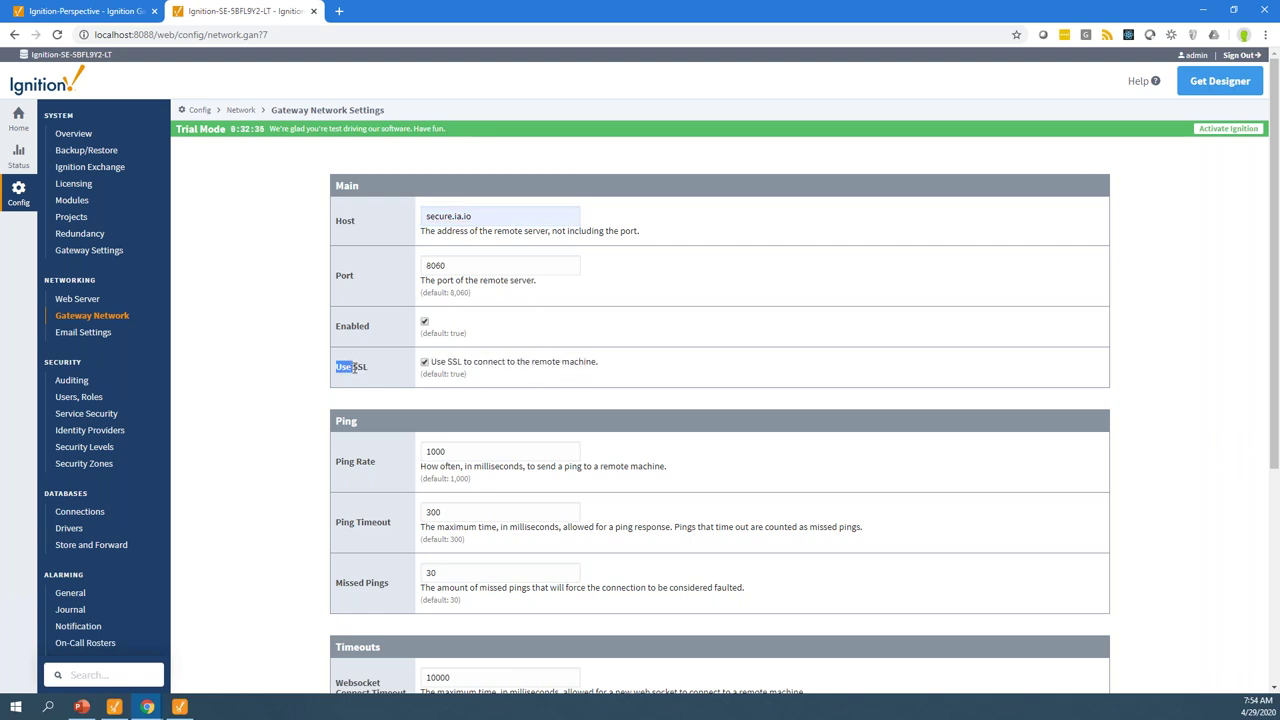
scroll(529, 452, down, 5)
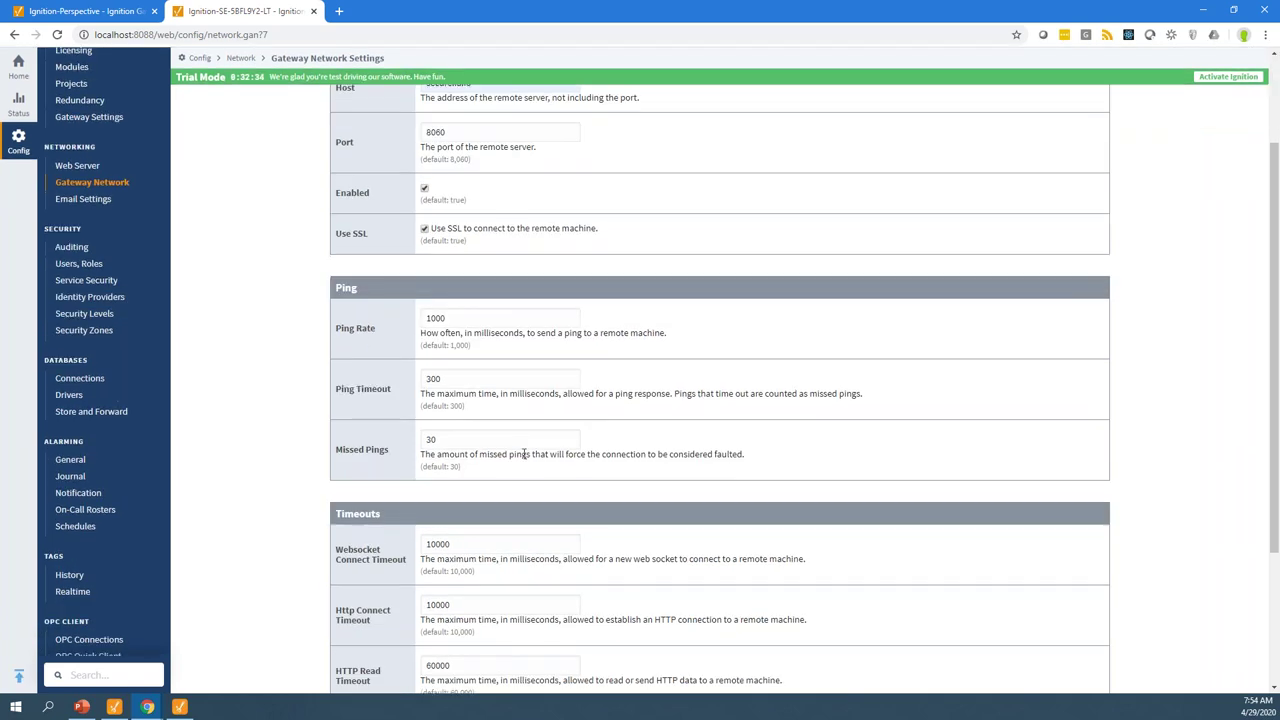
click(686, 548)
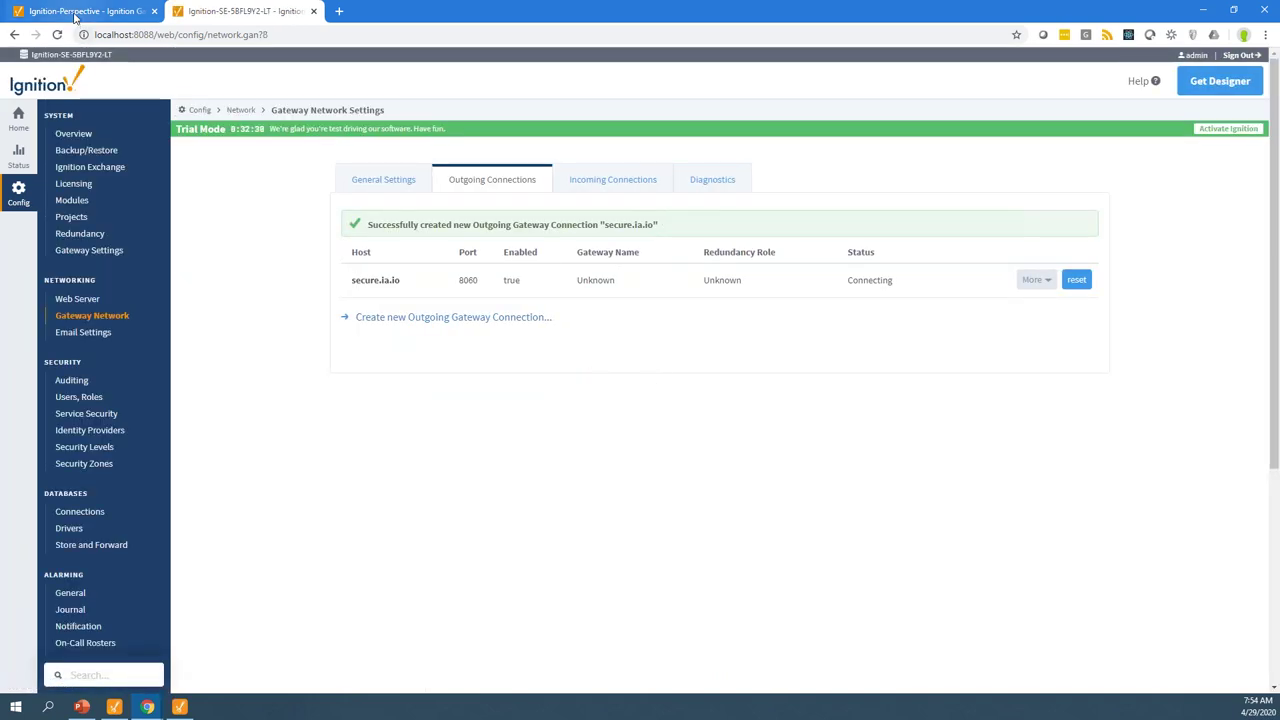
Sign in to the secure.ia.io gateway's Config section as admin
click(75, 12)
click(14, 195)
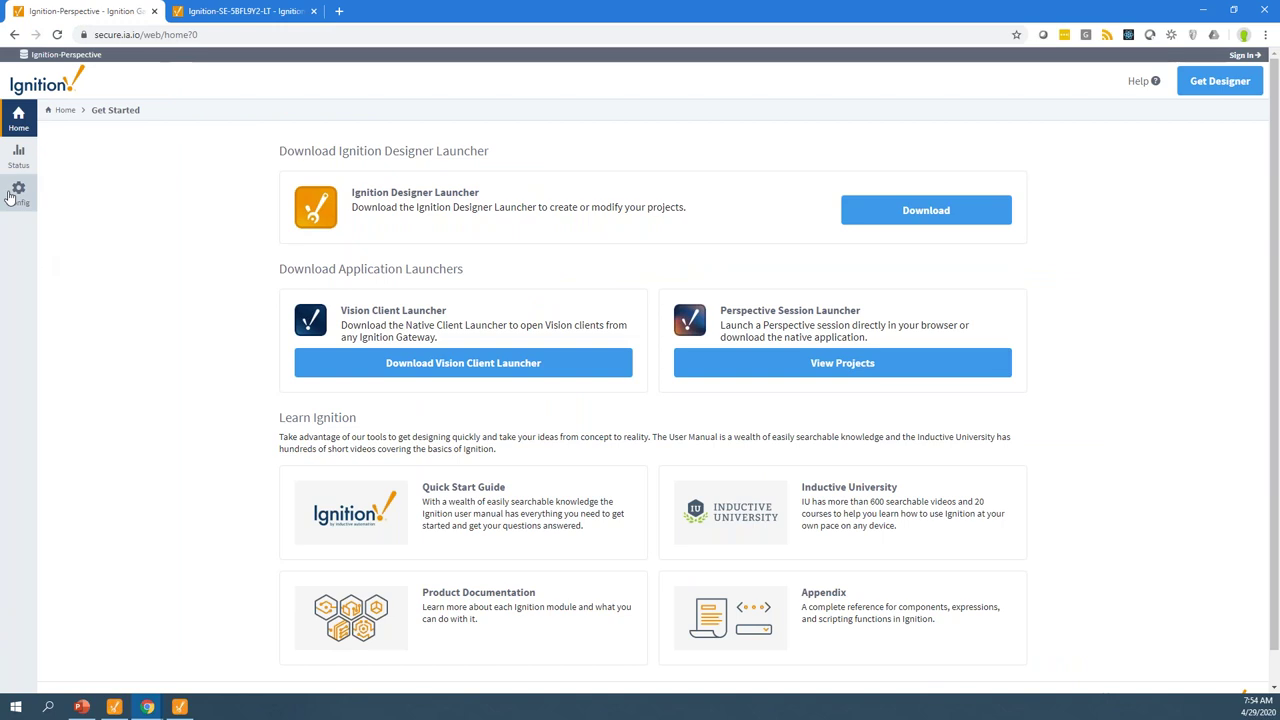
text(admin)
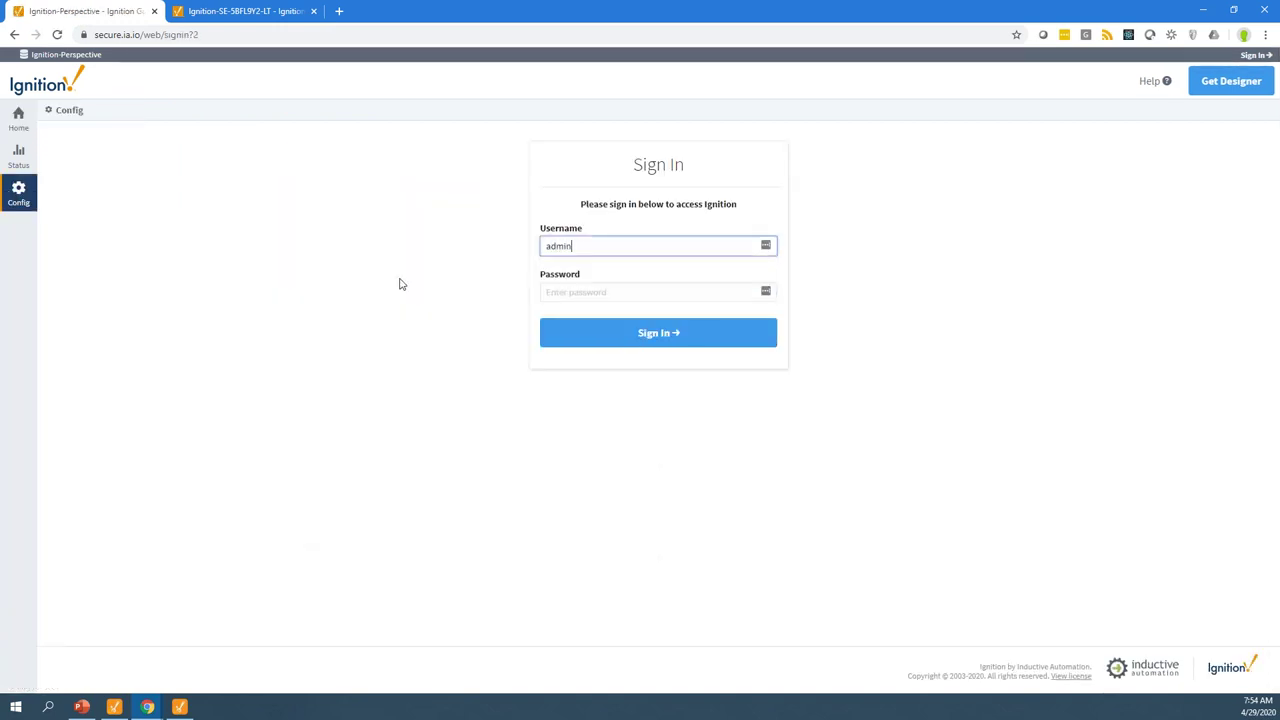
key(Tab)
text(pass)
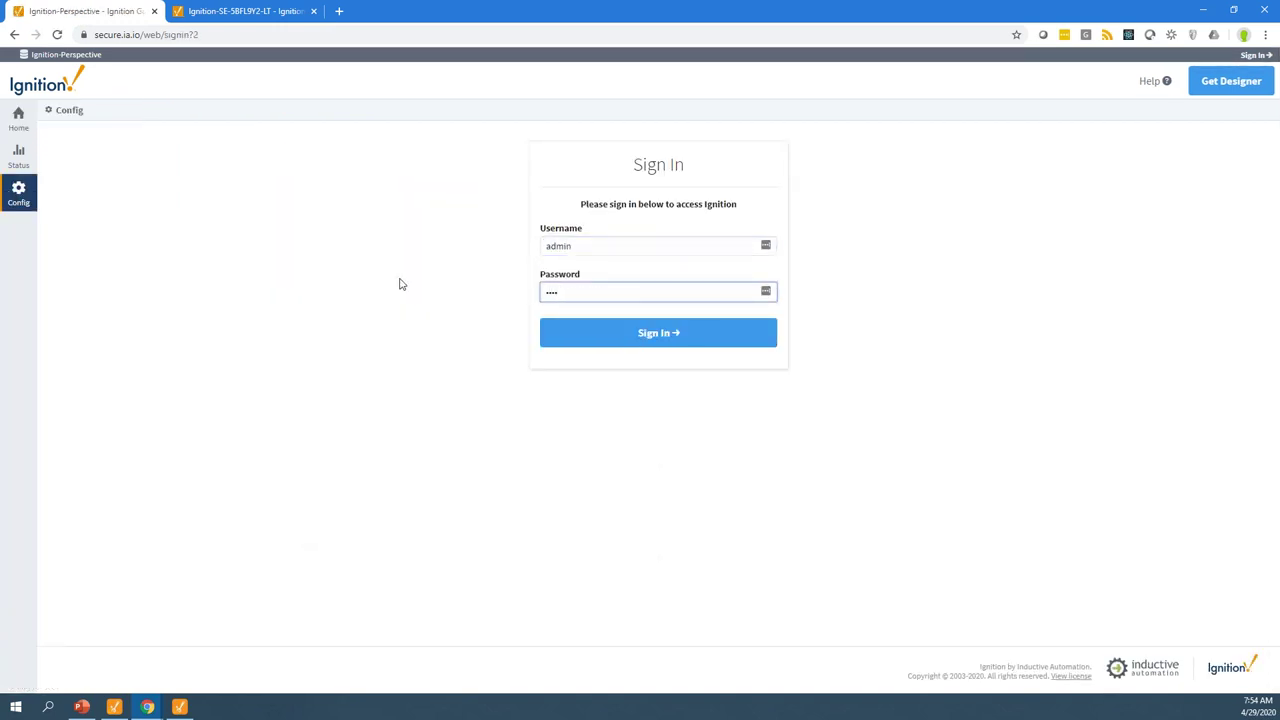
key(BackSpace)
key(BackSpace)
text(password)
key(Return)
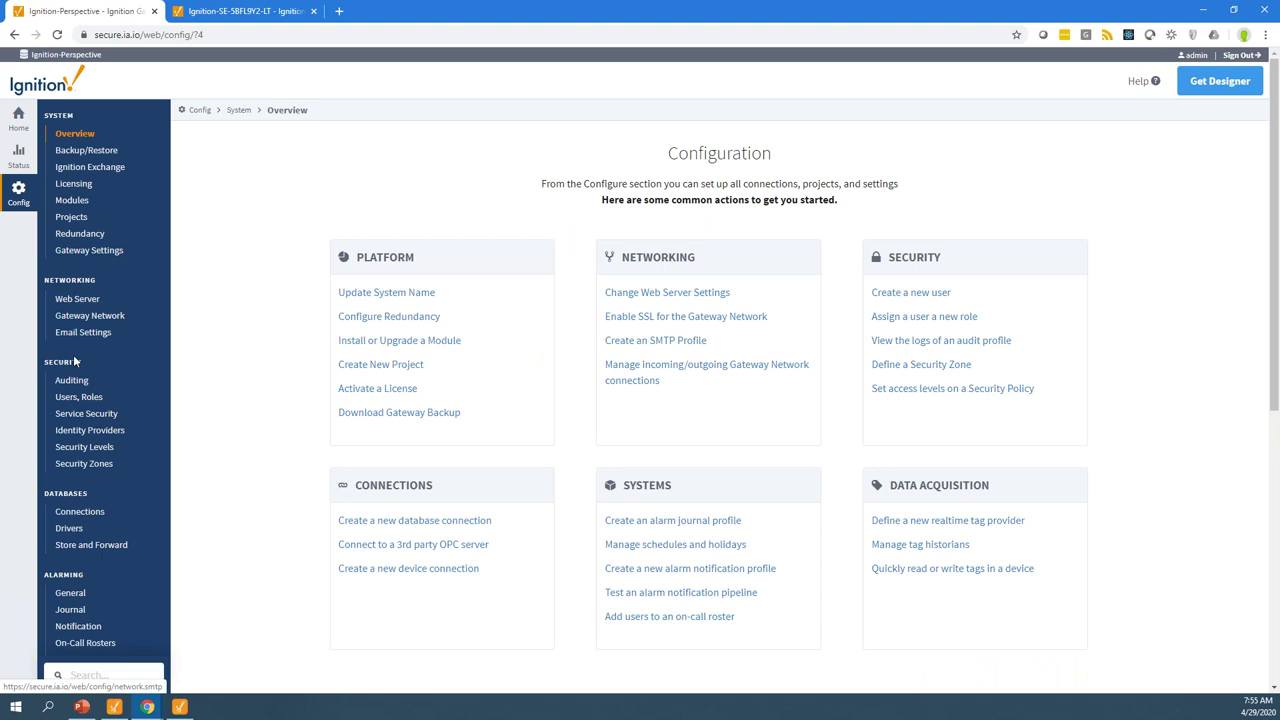
Approve the local gateway's certificate under the incoming Gateway Network connections
click(75, 318)
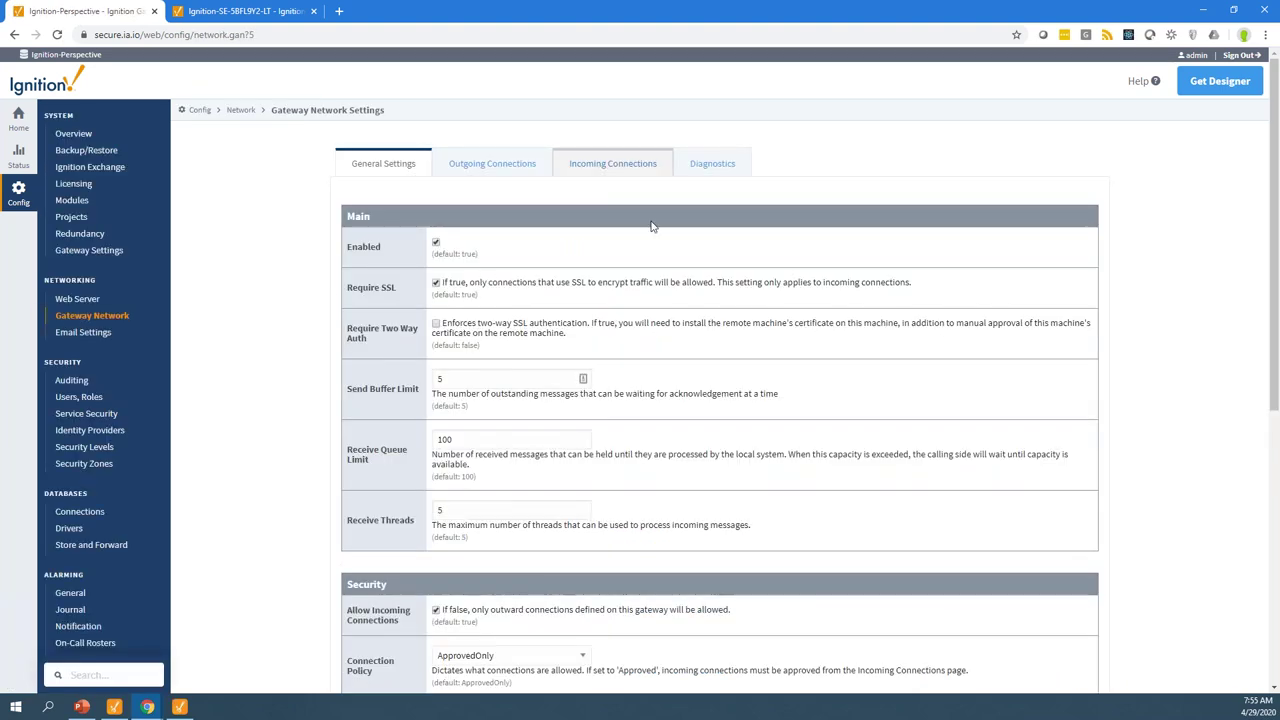
click(630, 172)
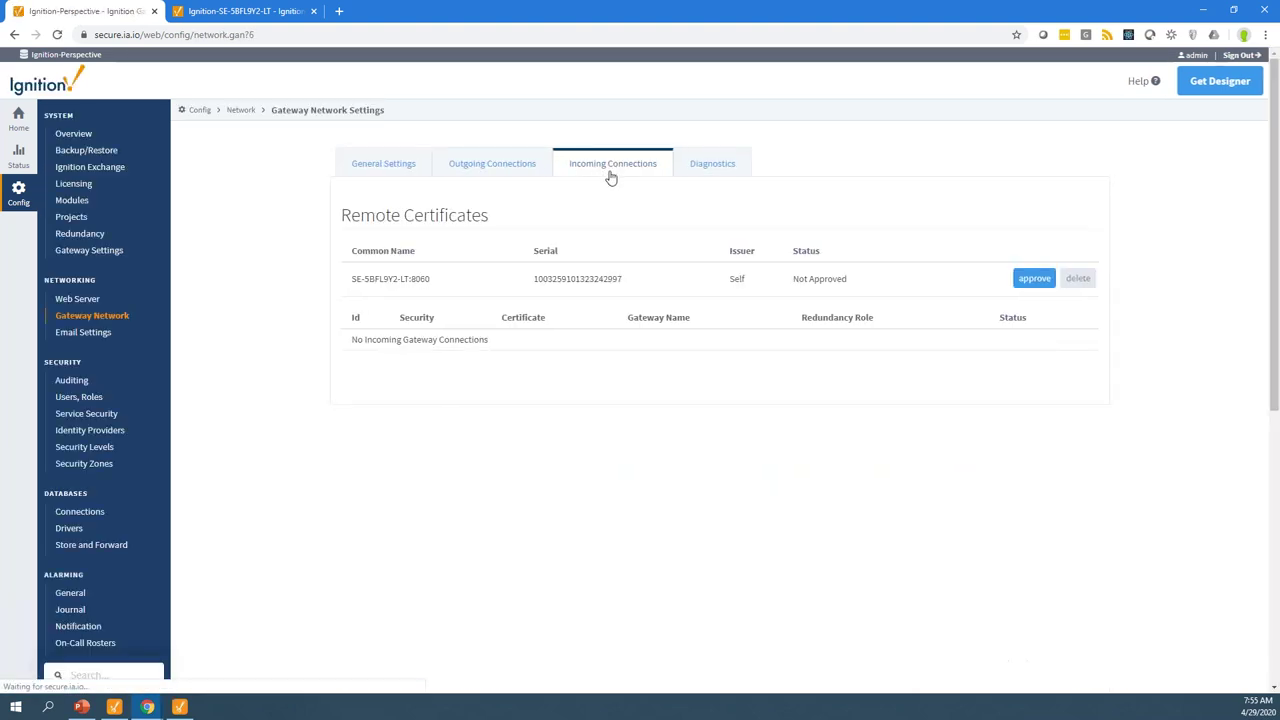
click(1032, 280)
click(718, 254)
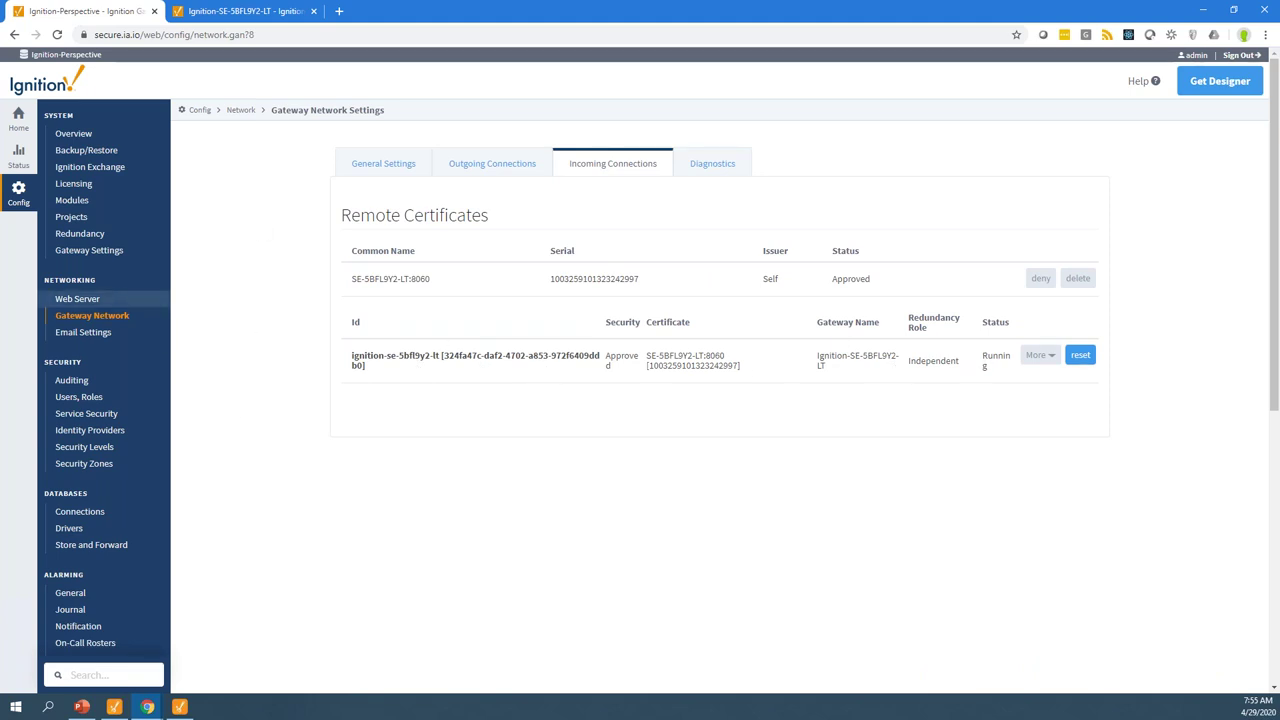
Check the gateway network connection status, then return to the Config overview
click(17, 160)
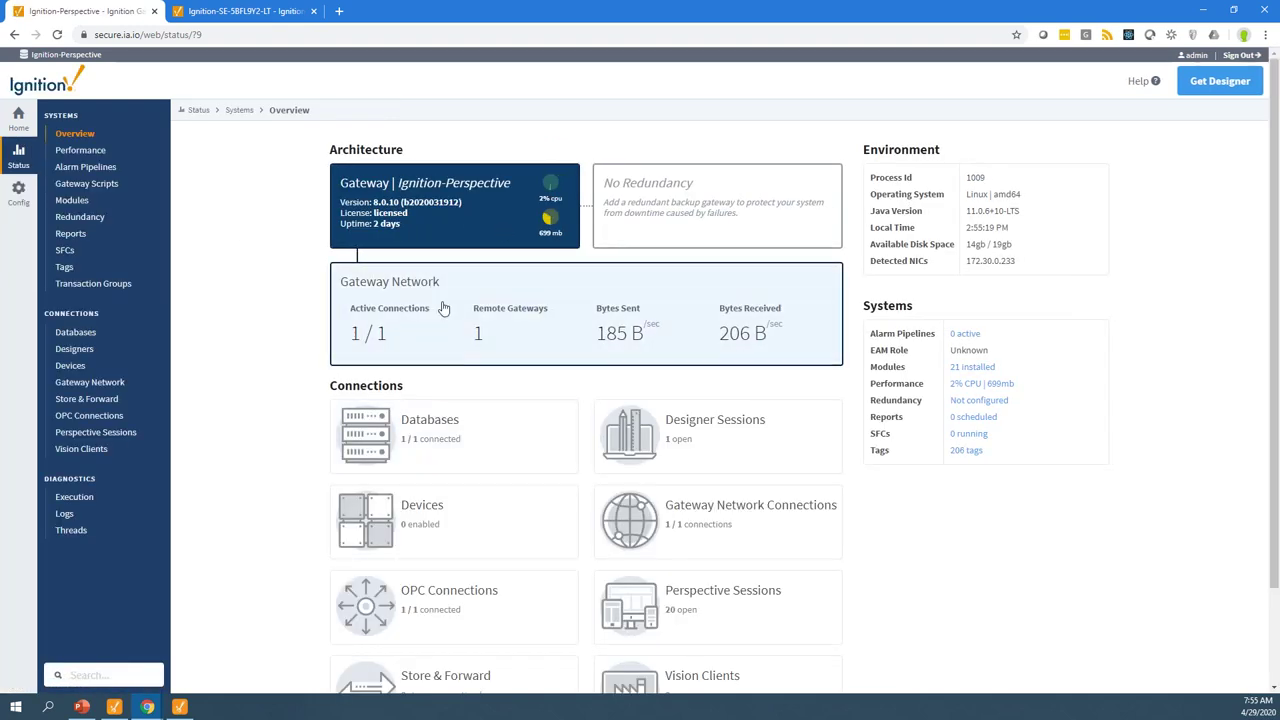
click(444, 308)
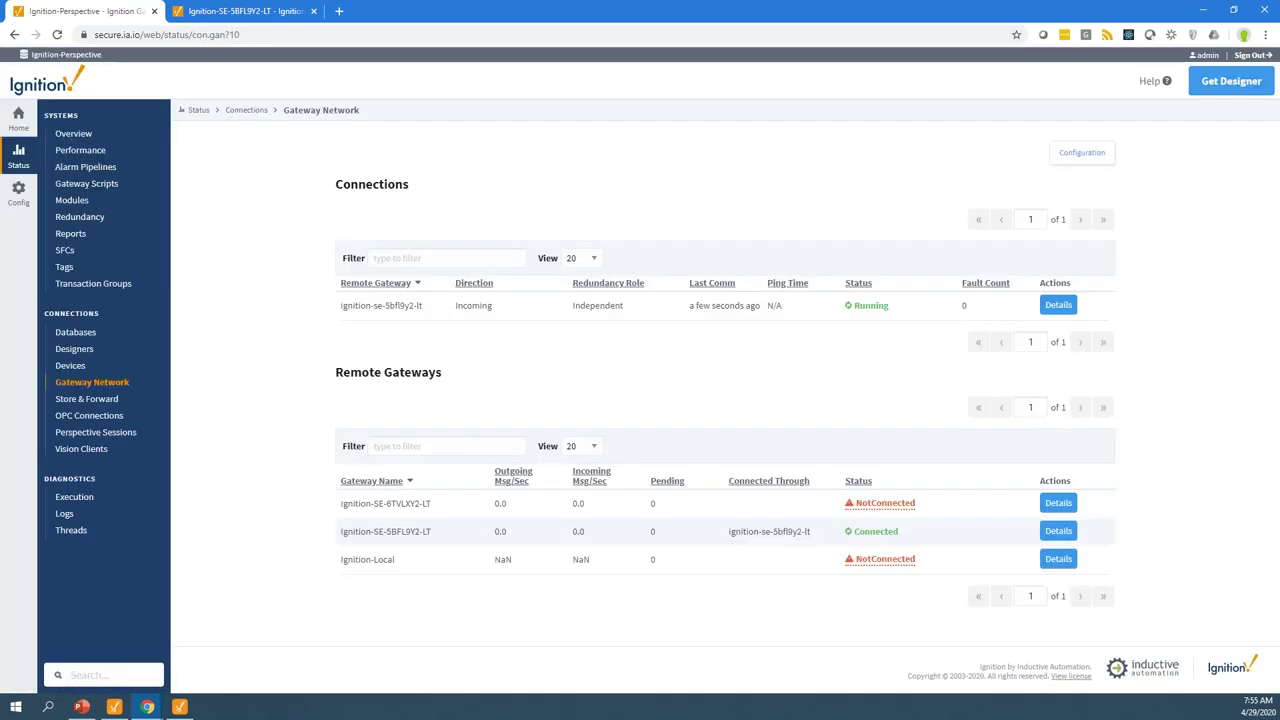
click(20, 192)
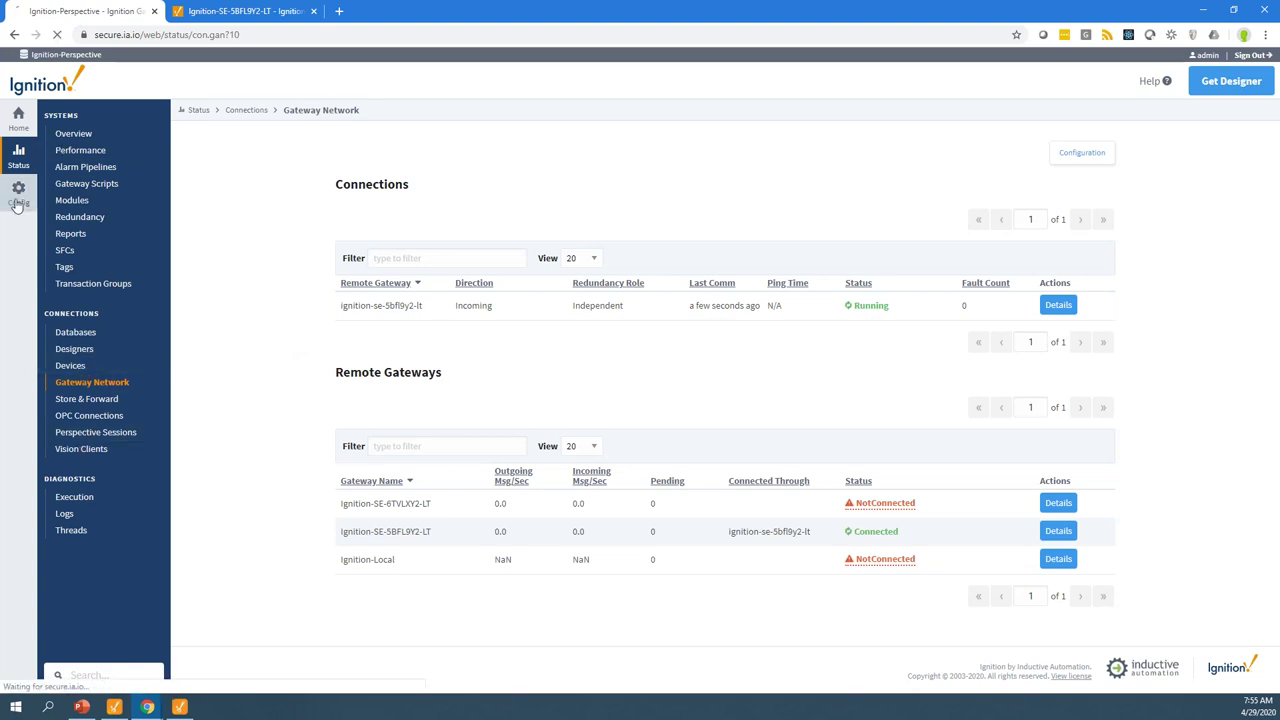
scroll(214, 531, down, 2)
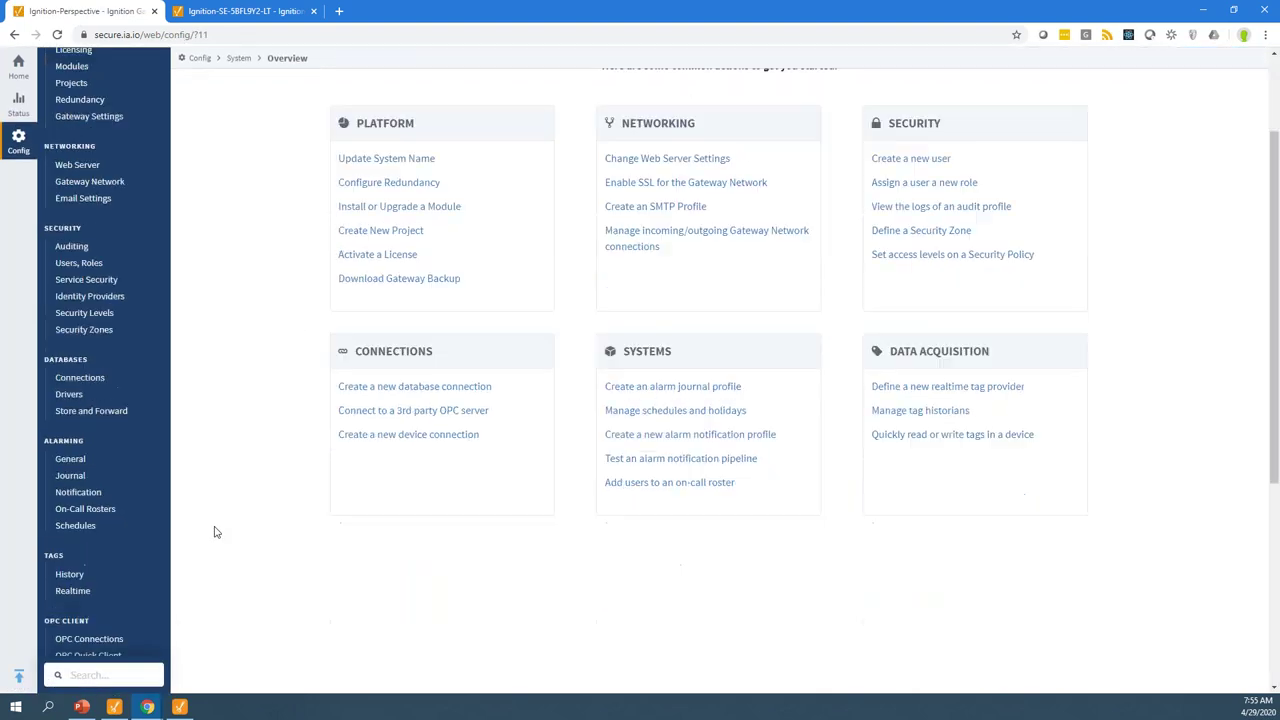
scroll(194, 543, down, 3)
Start a new Remote Tag Provider using the connected gateway's default provider
click(77, 258)
click(395, 223)
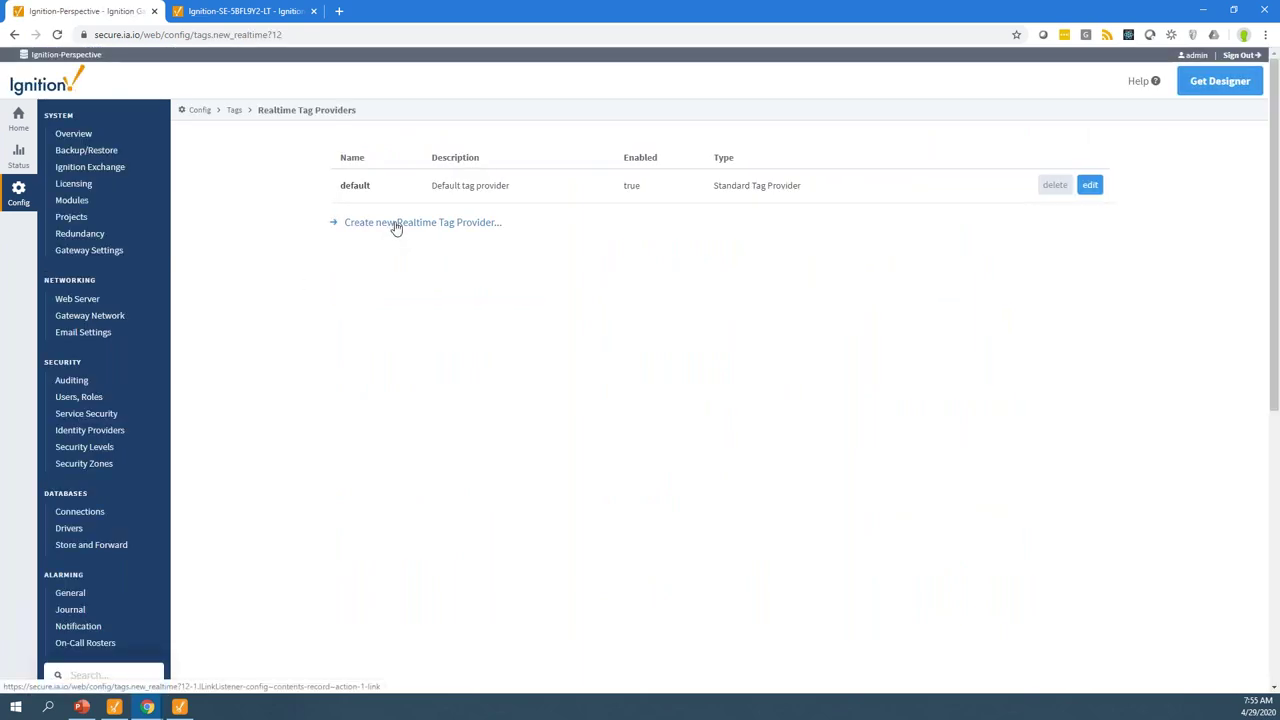
click(368, 226)
click(718, 277)
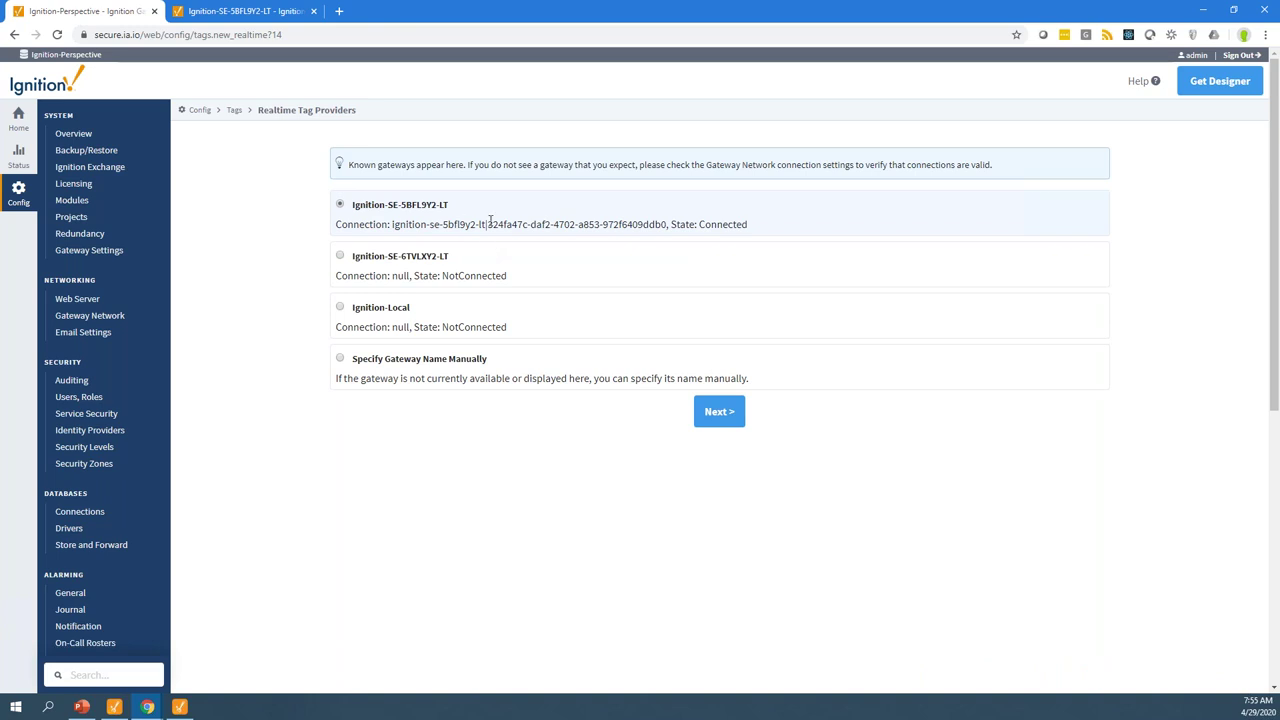
drag(370, 228, 737, 237)
click(729, 410)
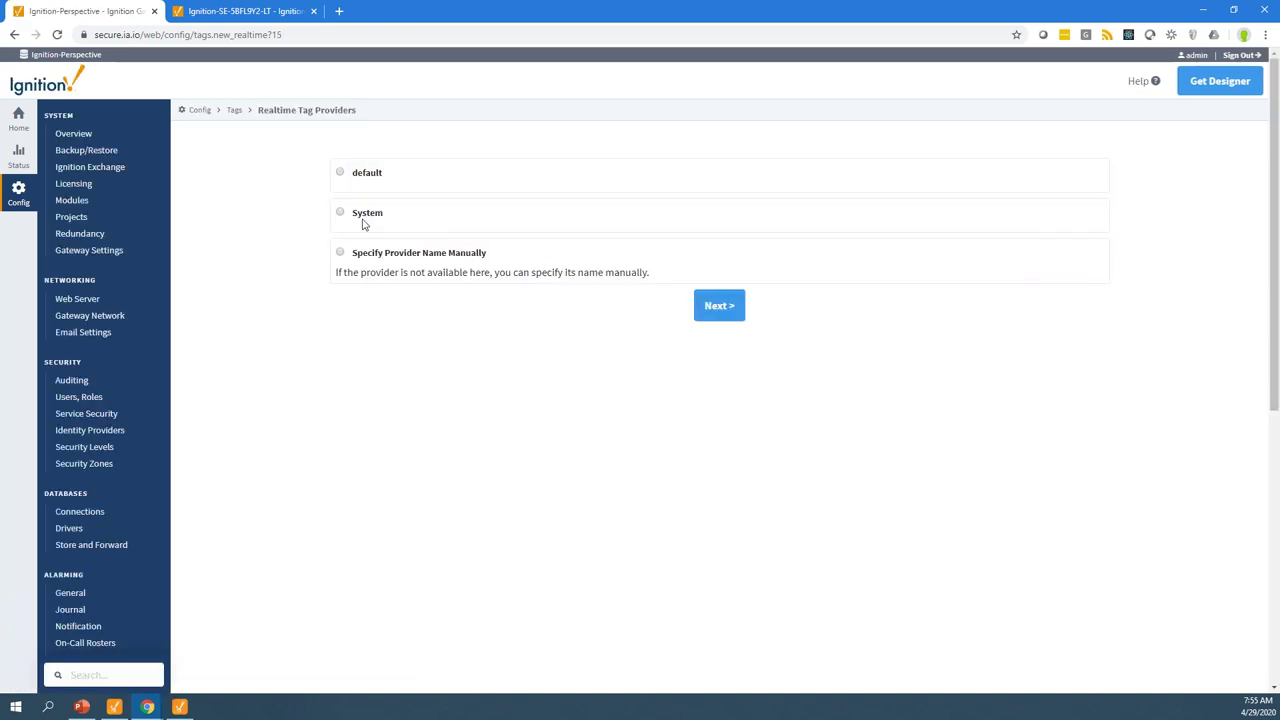
click(341, 172)
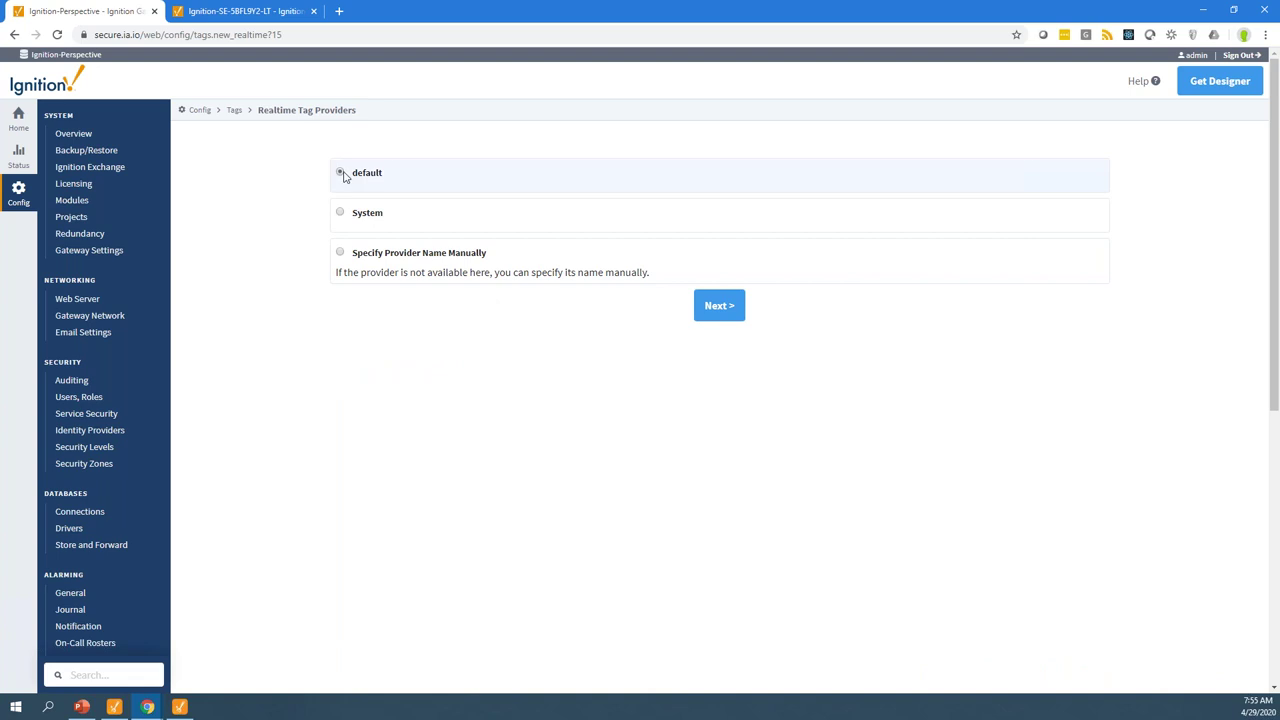
click(713, 306)
Name the new realtime tag provider Site and create it
click(553, 200)
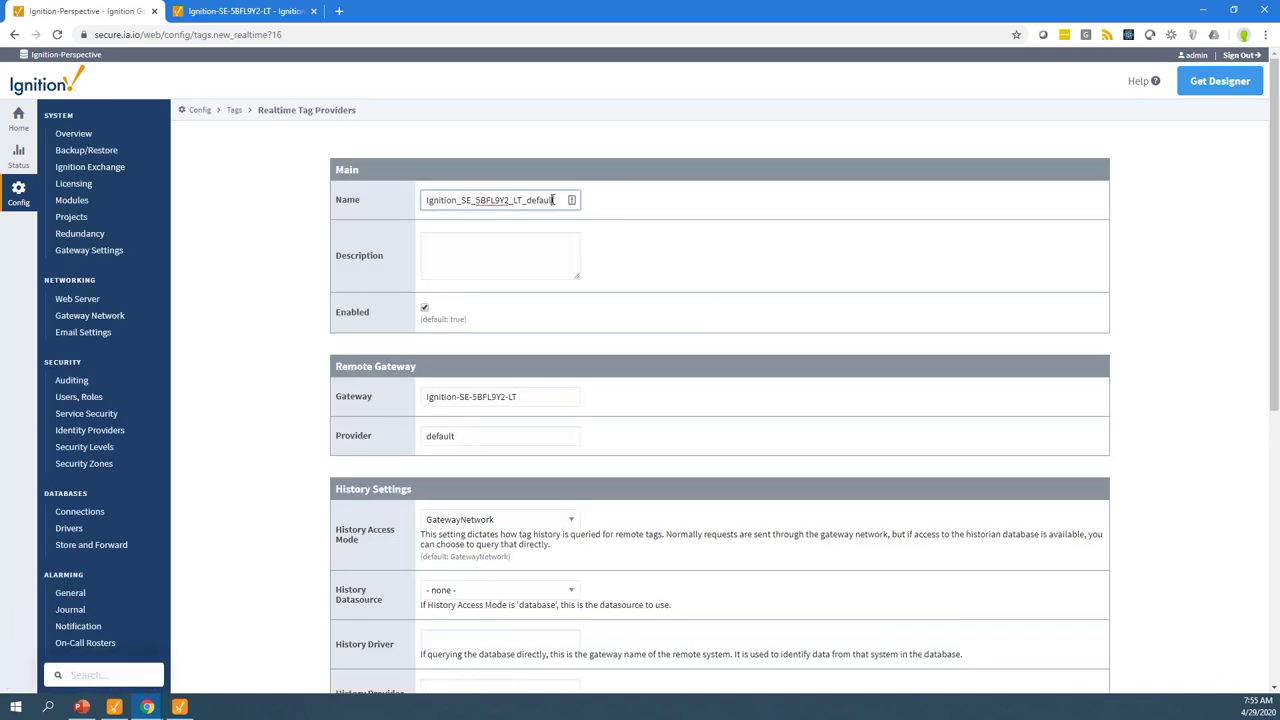
key(ctrl+a)
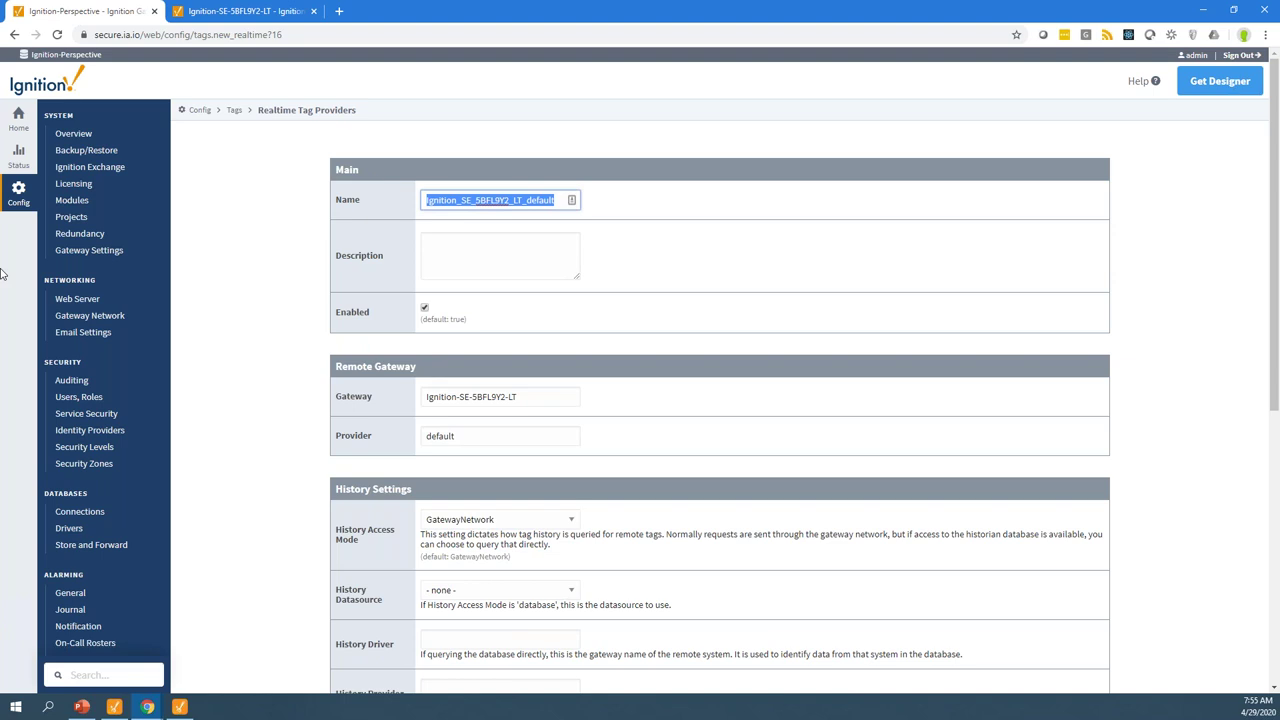
text(site)
click(675, 358)
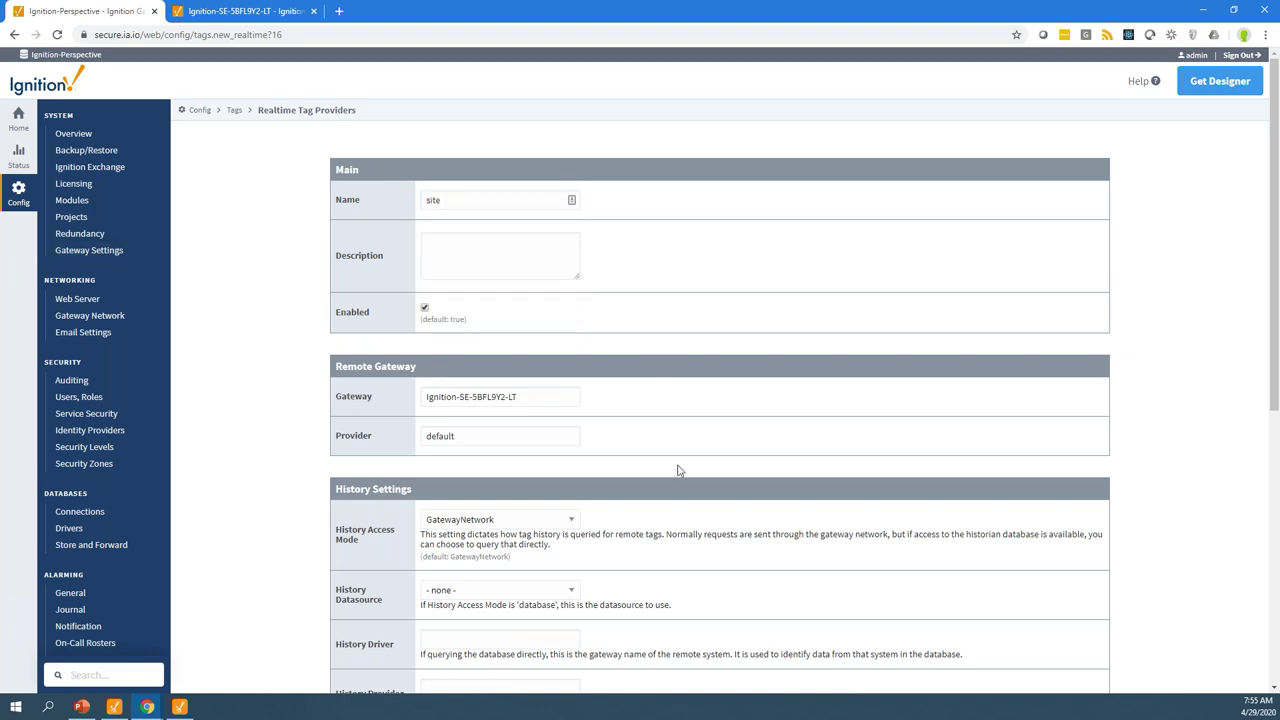
scroll(679, 472, down, 5)
scroll(684, 472, up, 4)
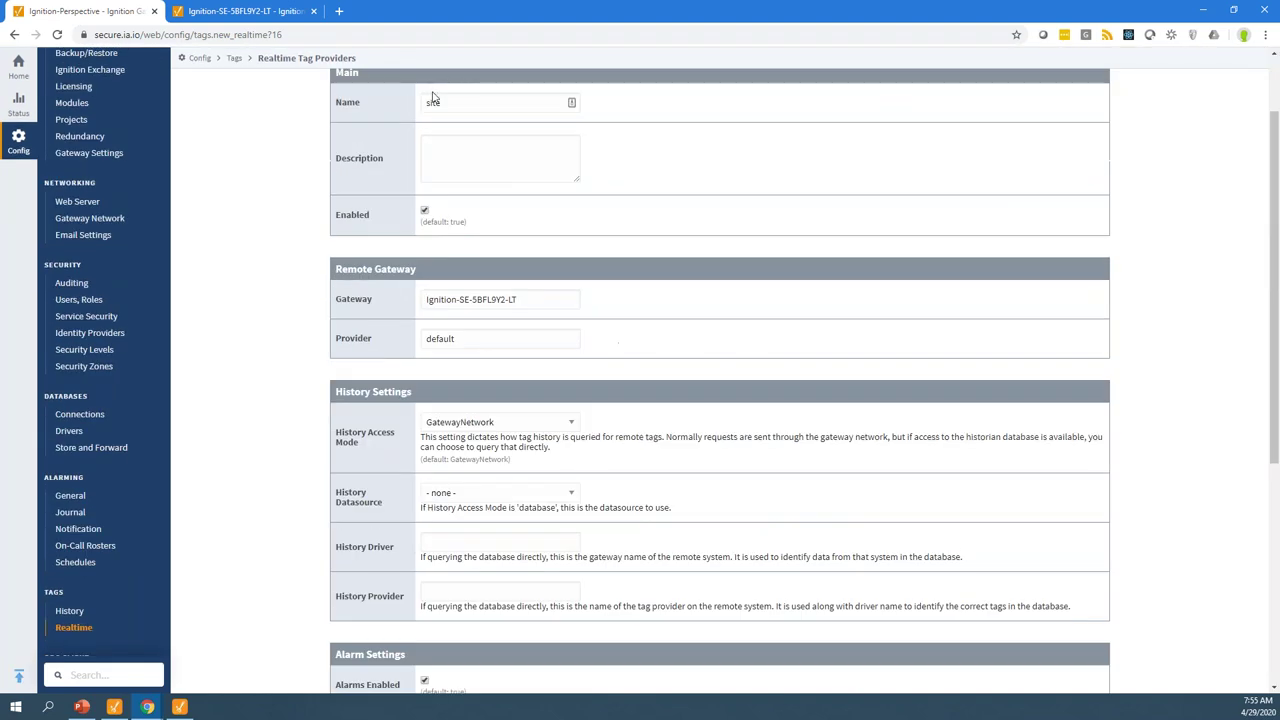
click(431, 102)
click(435, 130)
scroll(764, 493, down, 3)
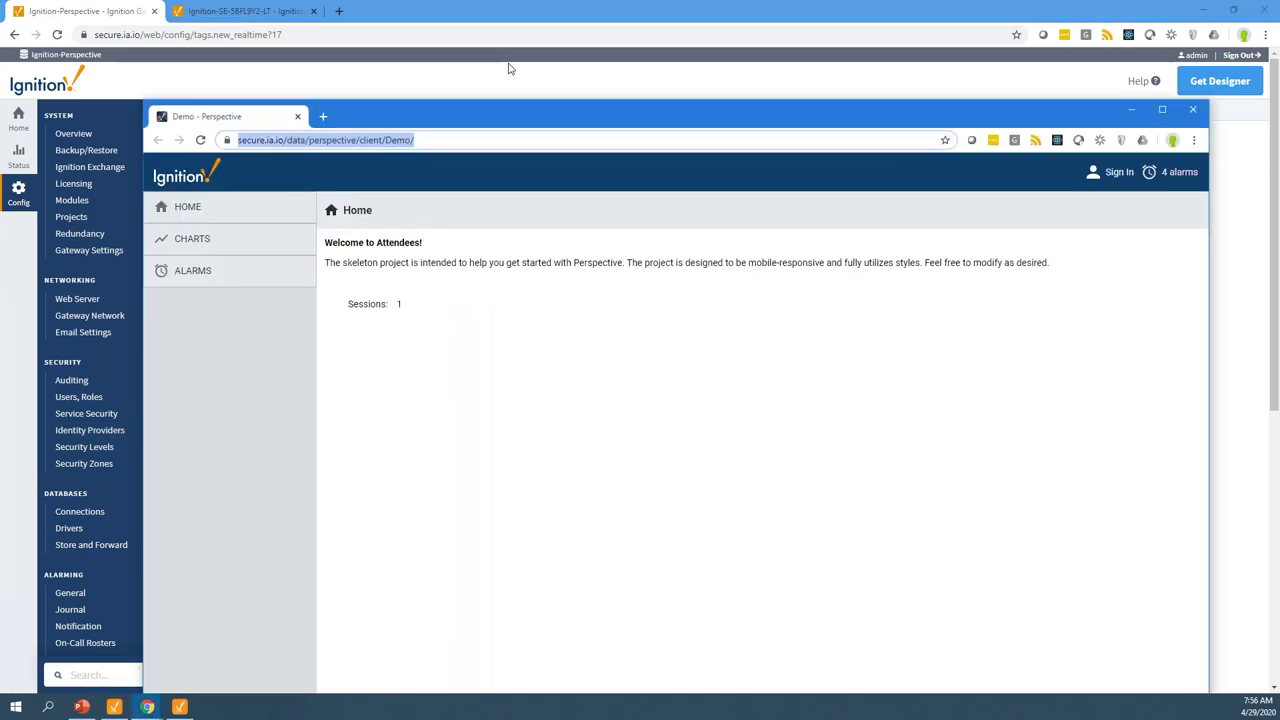
Minimize the Perspective session and switch to the Demo project's Designer window with narrower side panels
click(1131, 109)
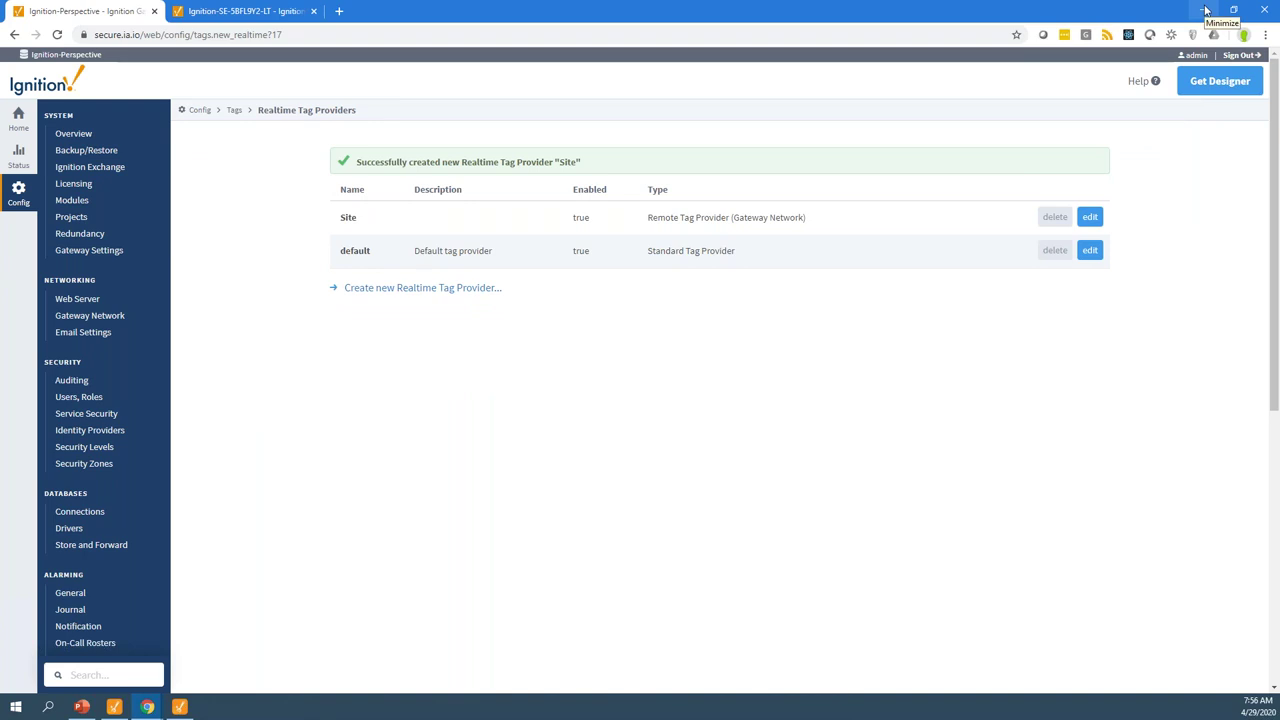
click(180, 707)
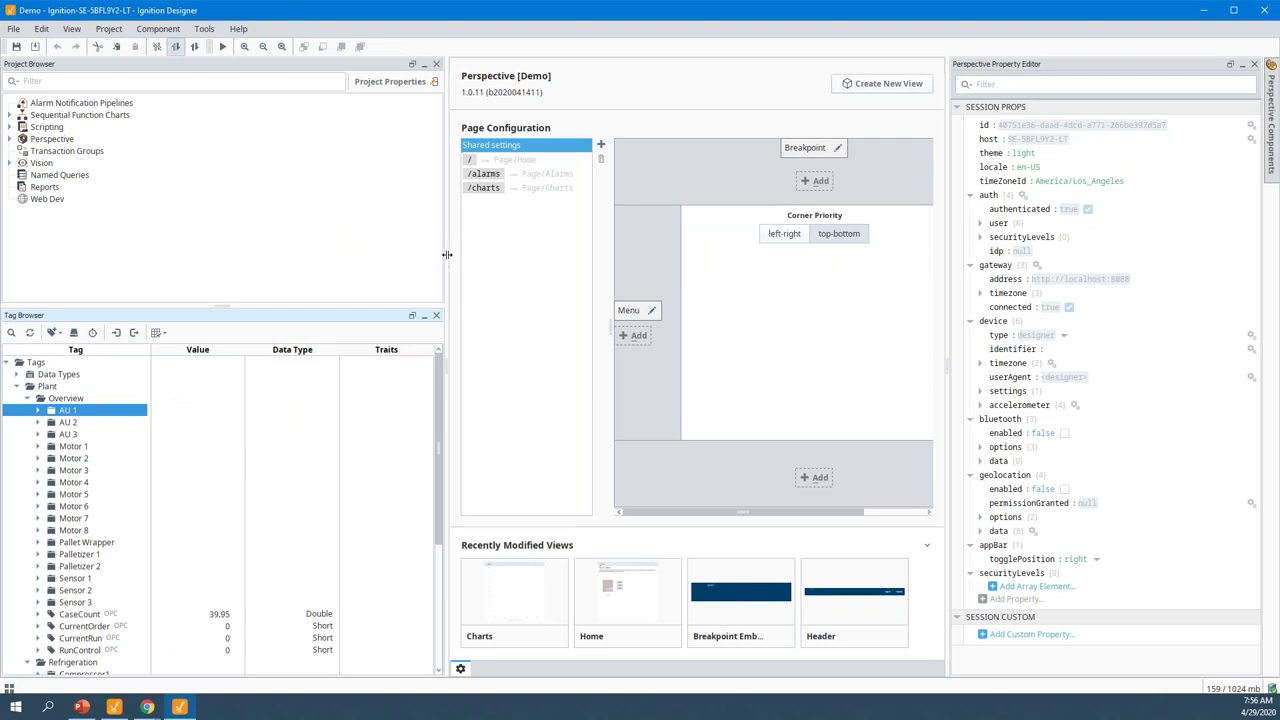
drag(442, 254, 246, 254)
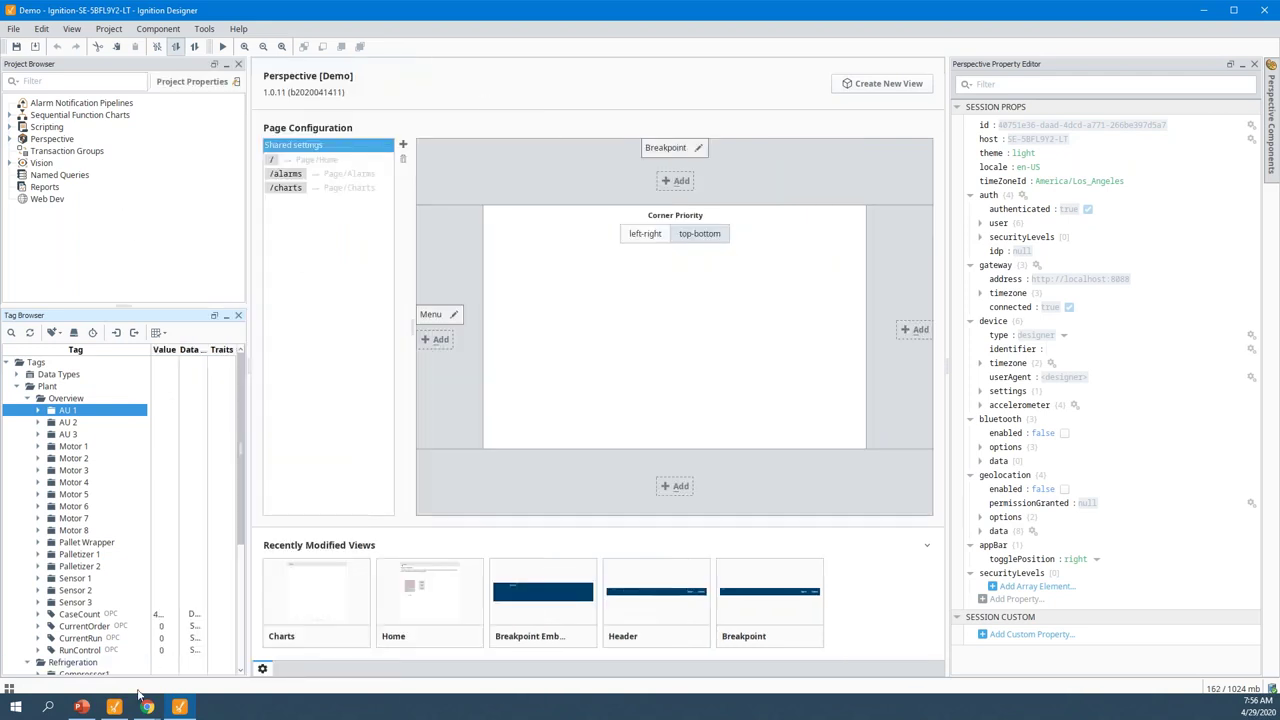
mouse_move(117, 707)
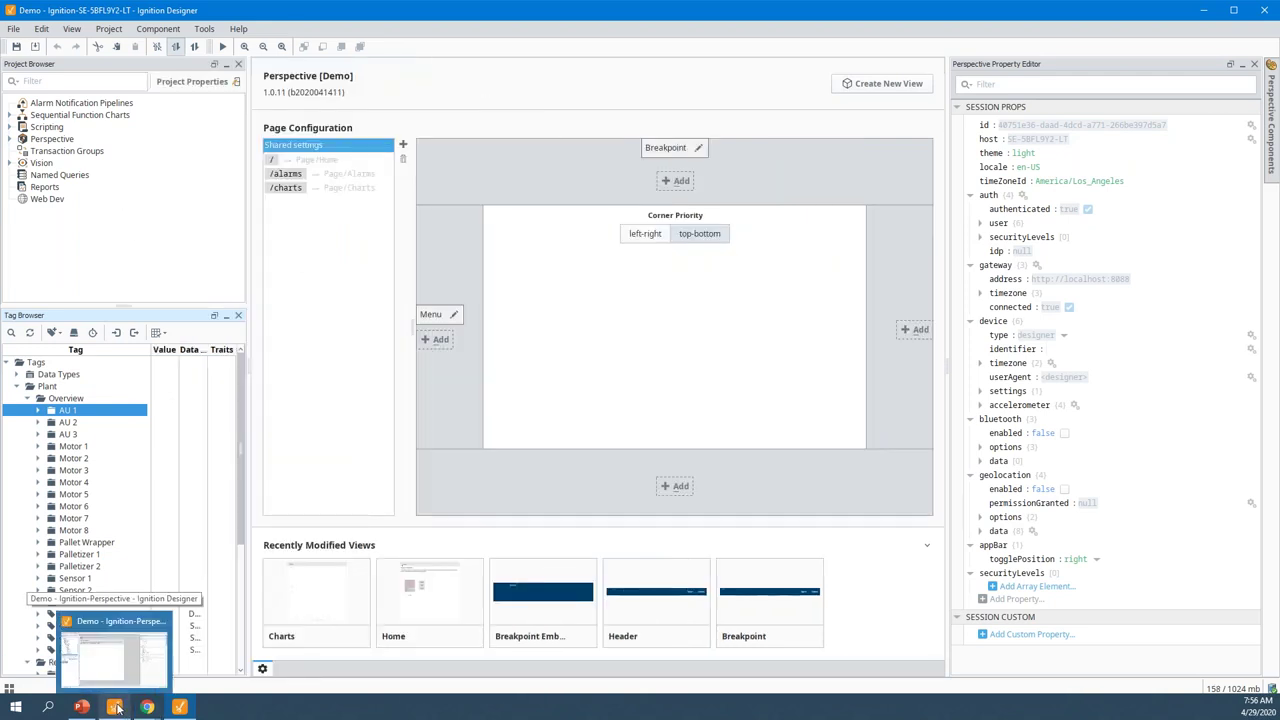
click(116, 697)
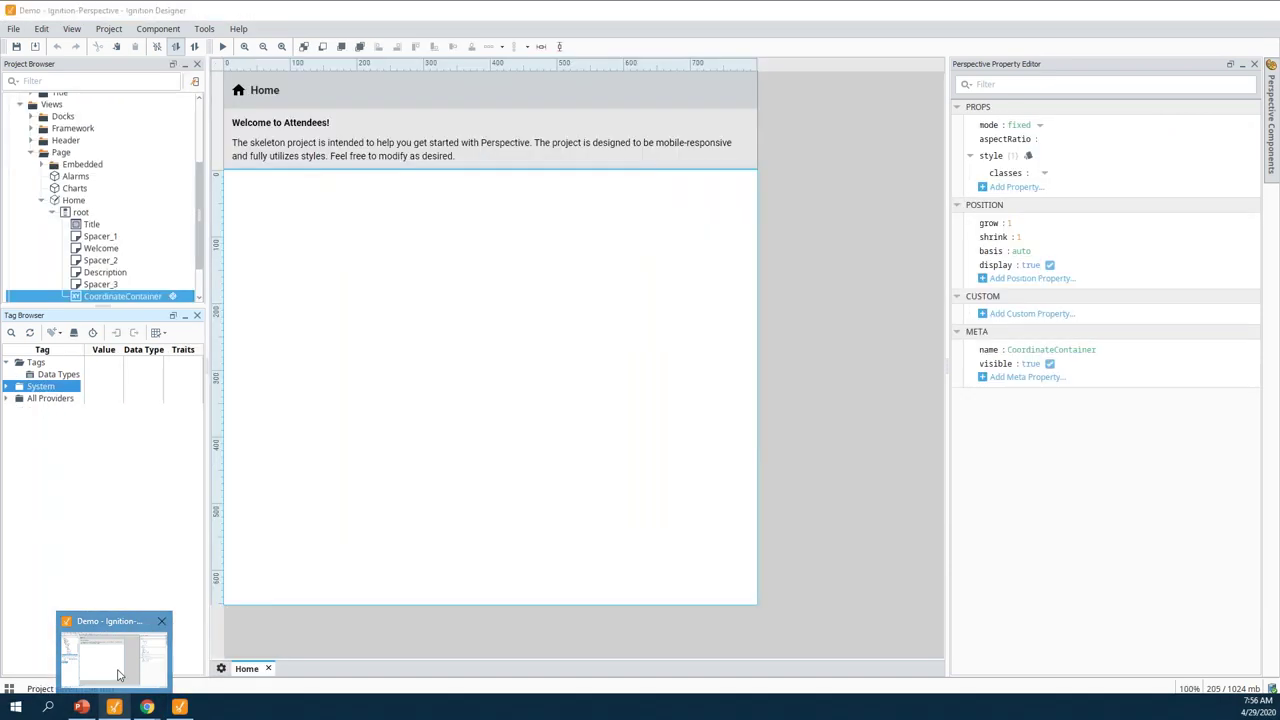
Expand All Providers > Site > Plant > Refrigeration and select accumulatorLevel through dischargePressure
click(8, 398)
click(24, 459)
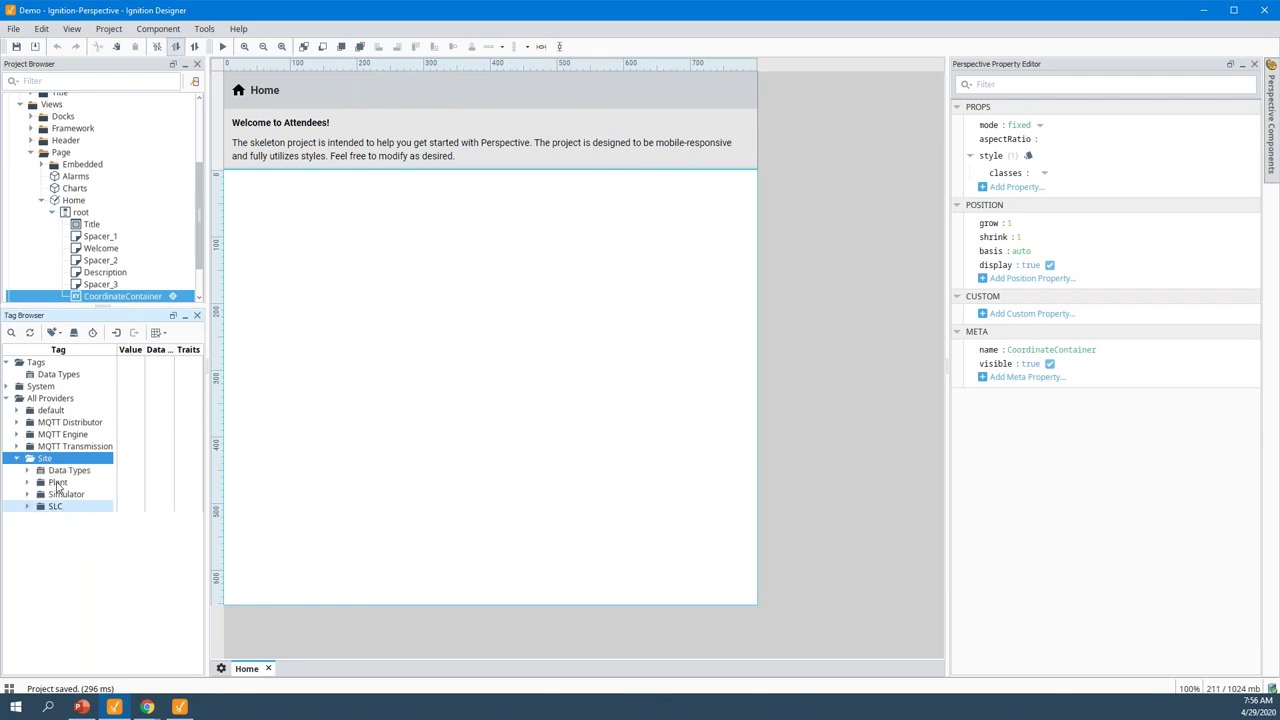
click(57, 483)
drag(207, 472, 350, 482)
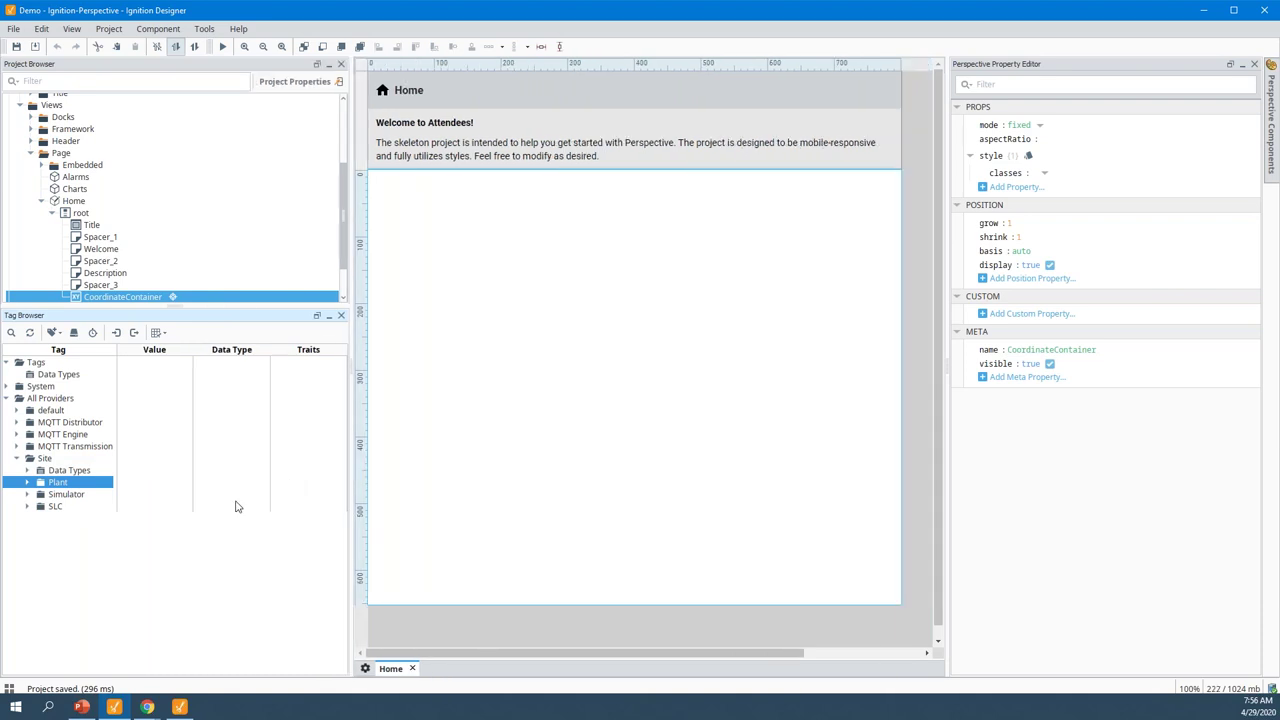
click(28, 495)
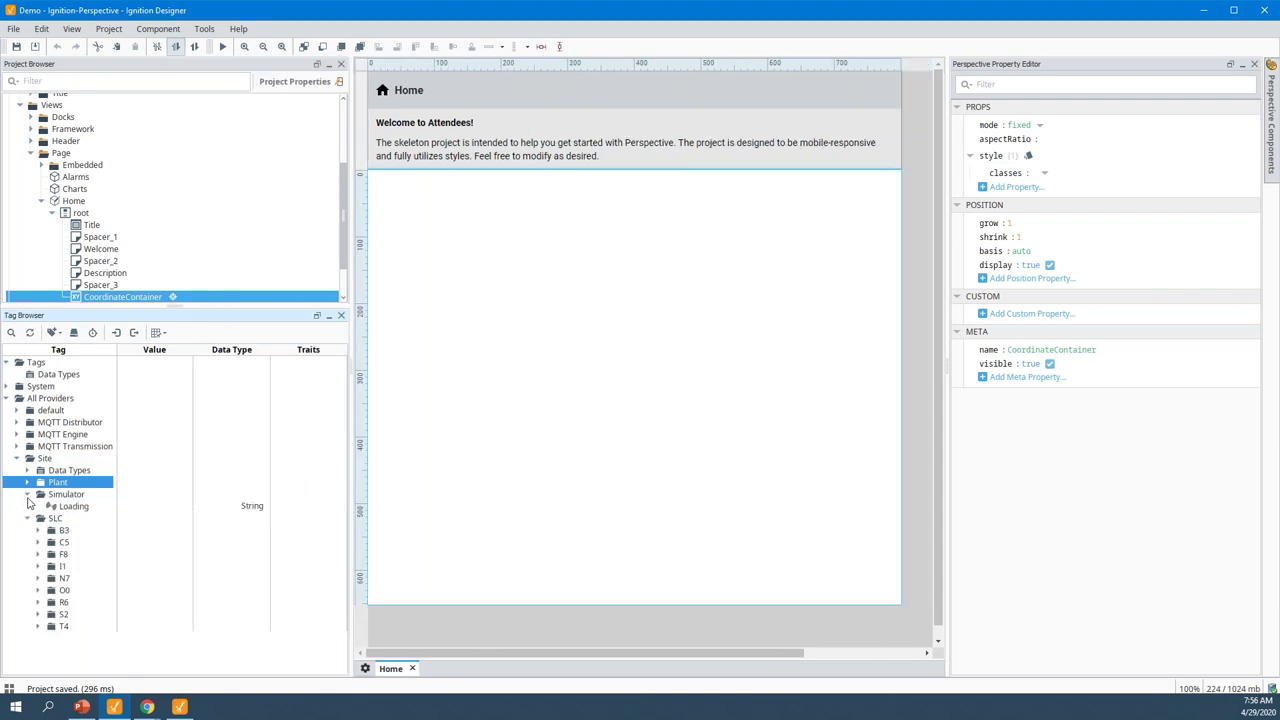
click(28, 483)
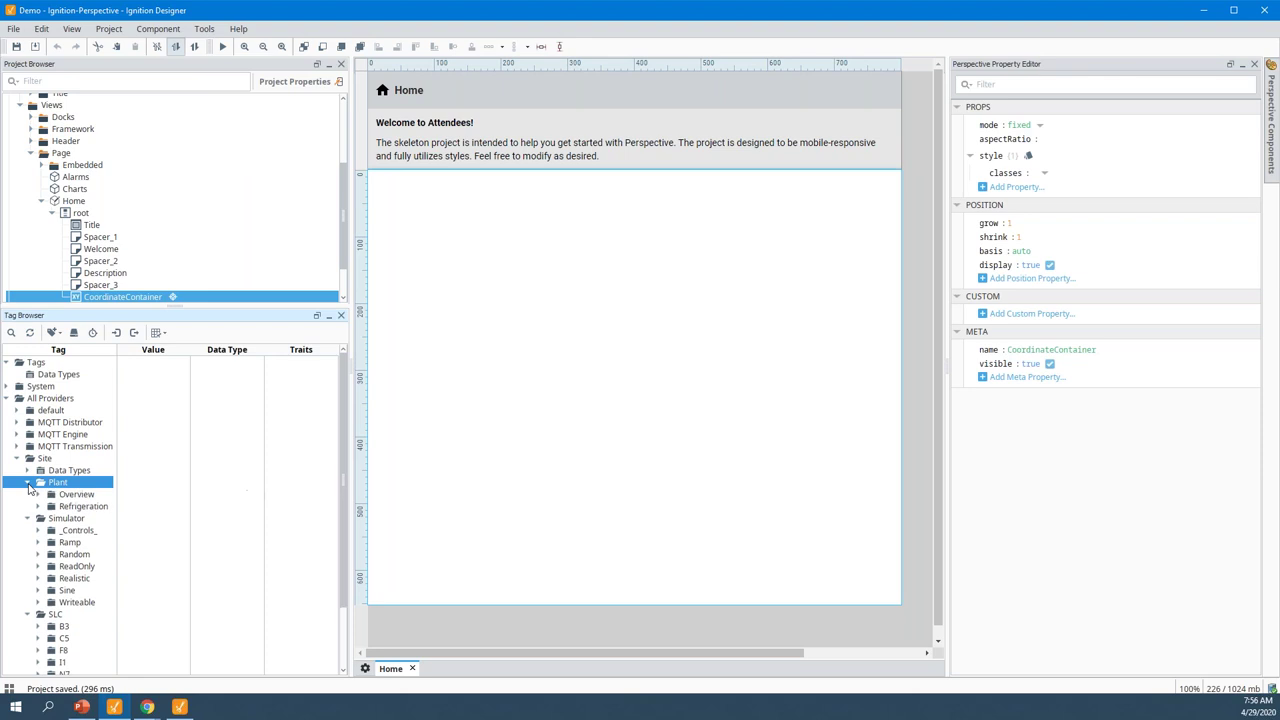
click(38, 507)
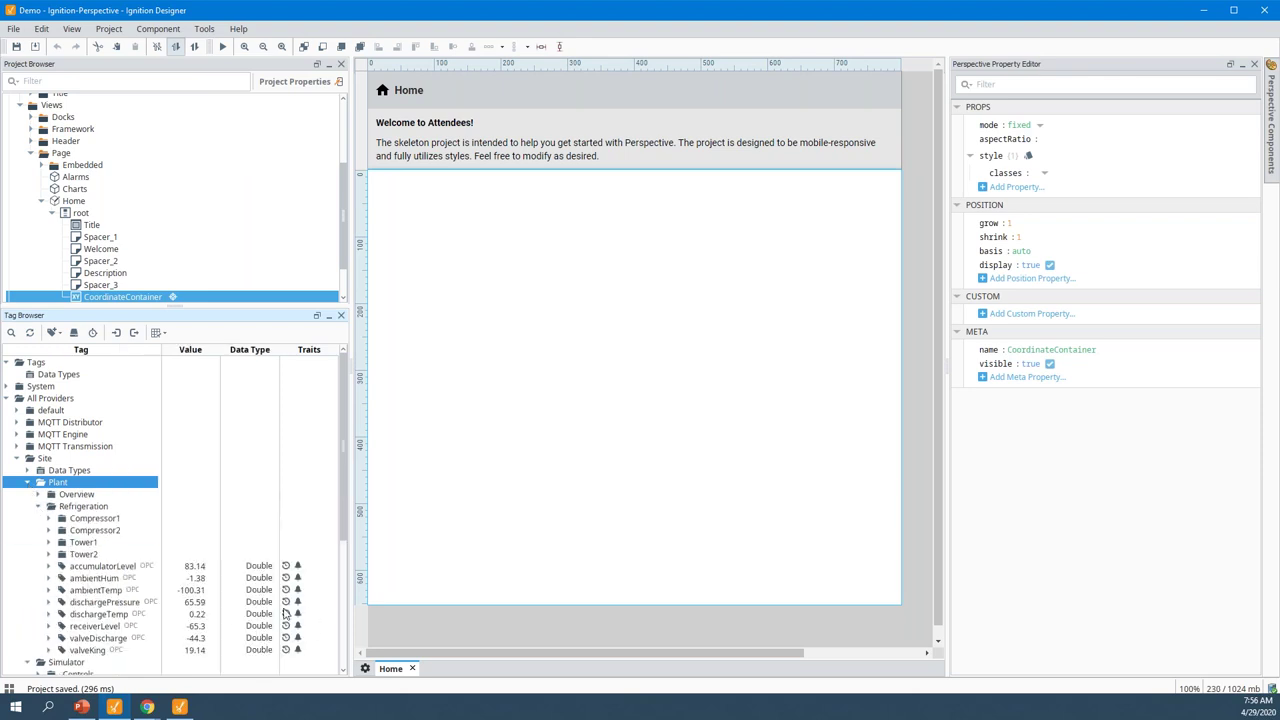
click(100, 566)
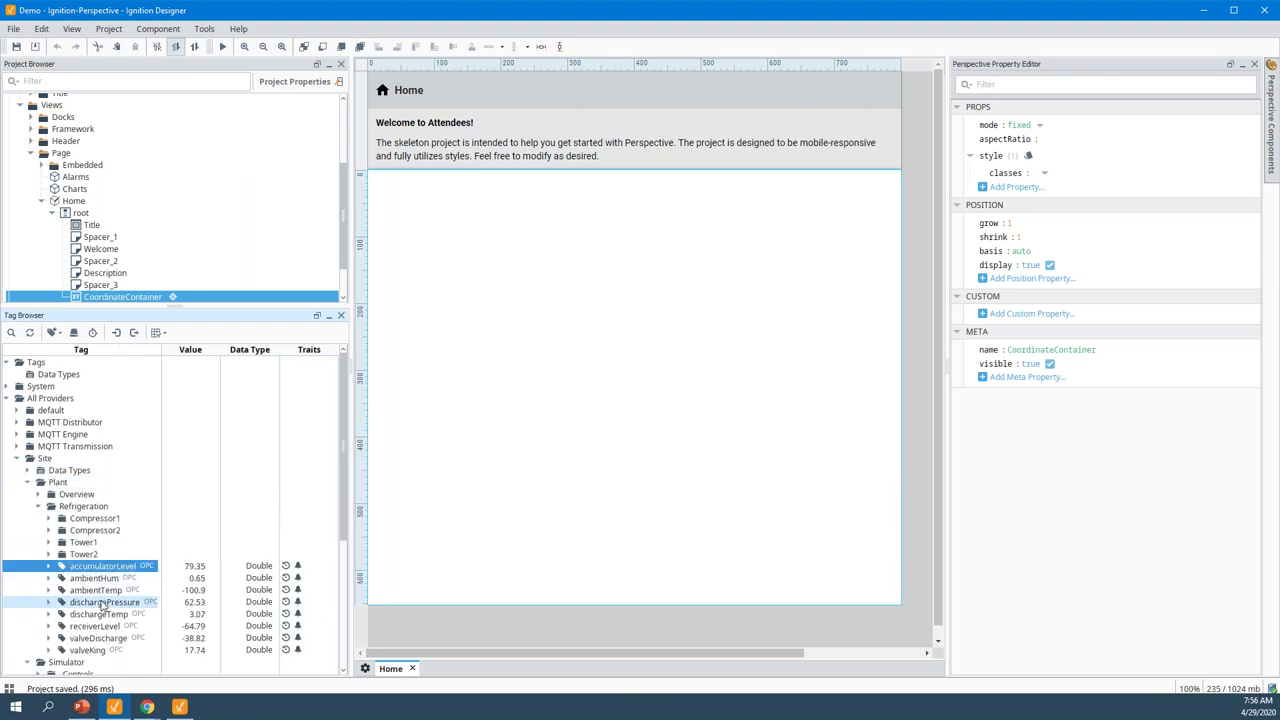
shift+click(102, 602)
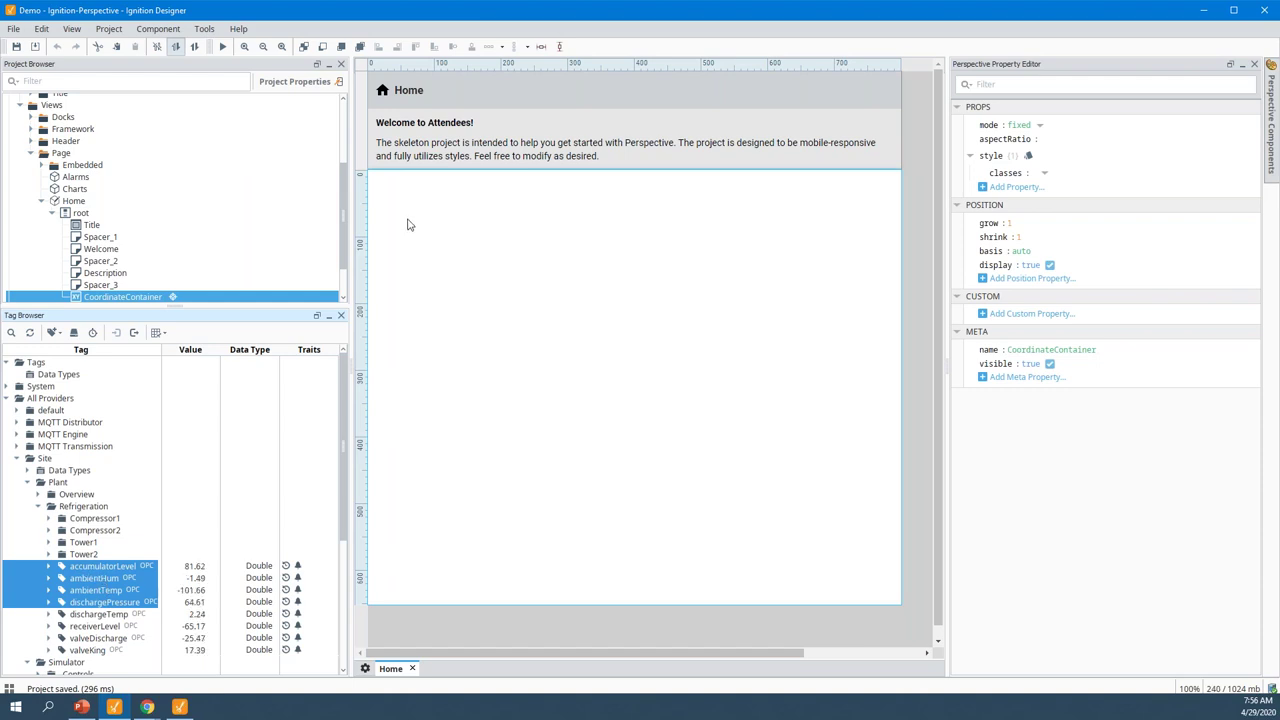
Drop the Refrigeration tags as a Label and accumulatorLevel as a Cylindrical Tank on Home
drag(404, 224, 405, 222)
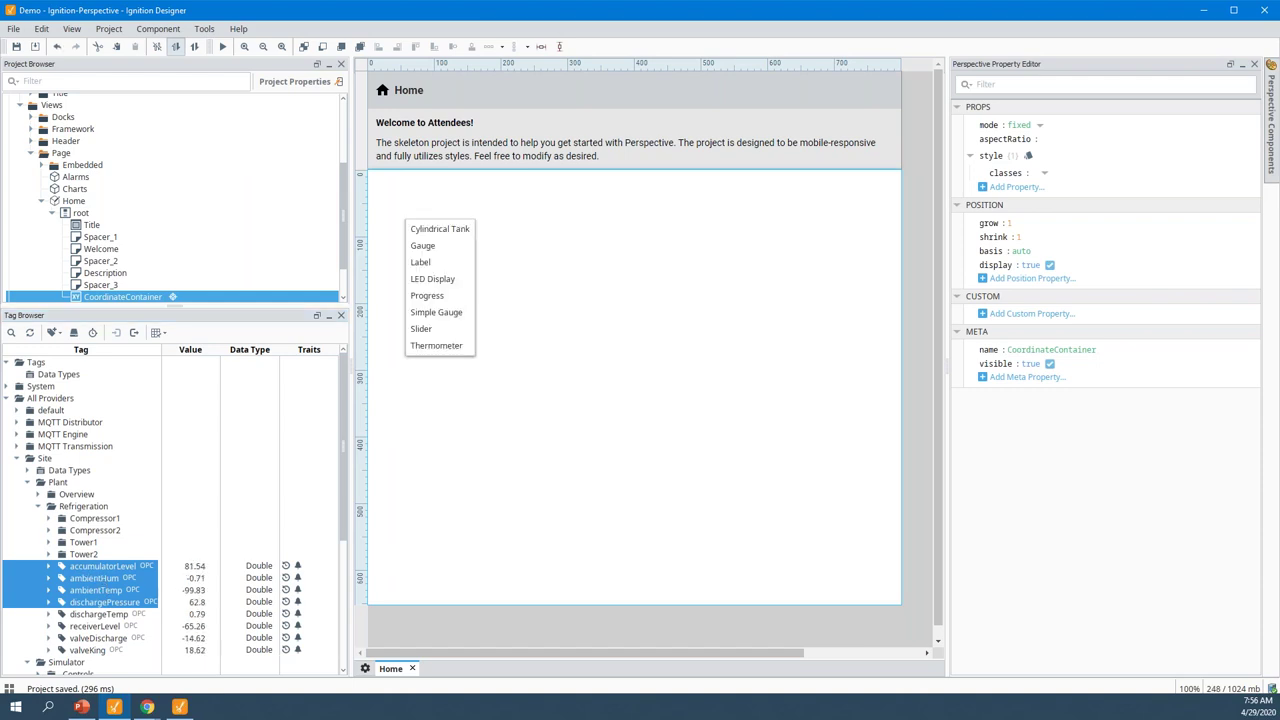
click(421, 262)
click(430, 276)
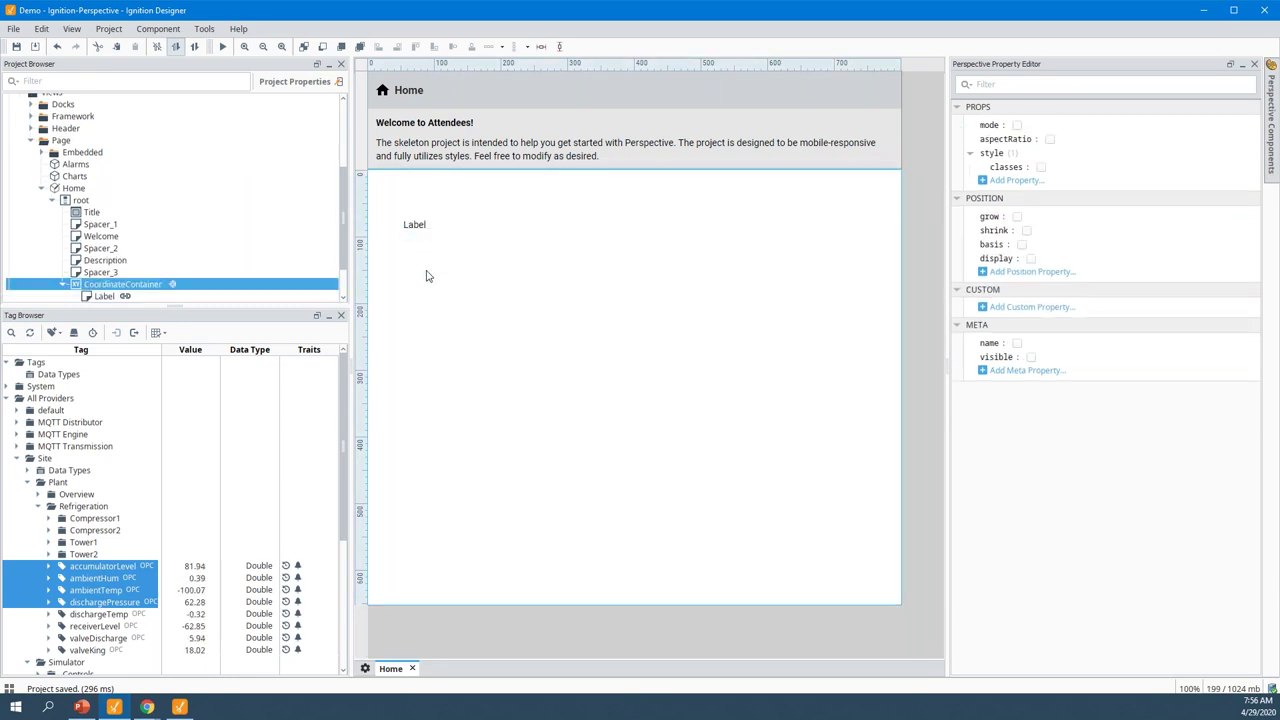
click(76, 570)
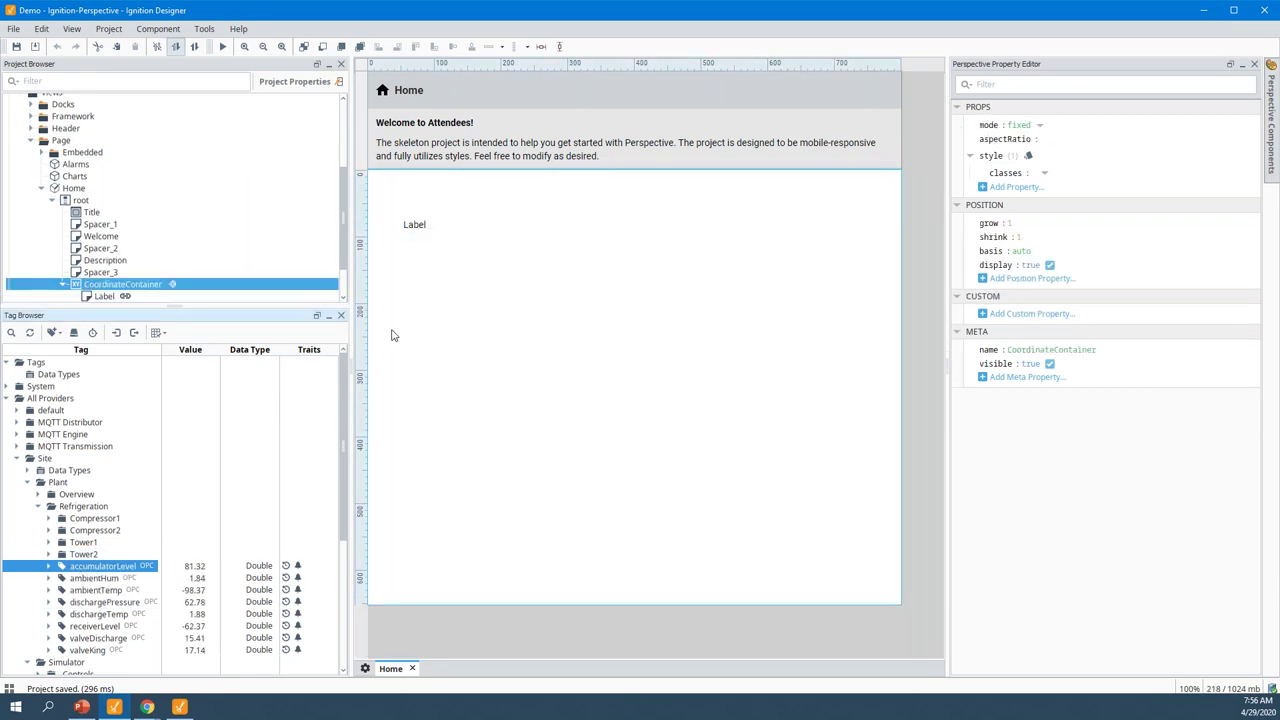
drag(415, 303, 415, 305)
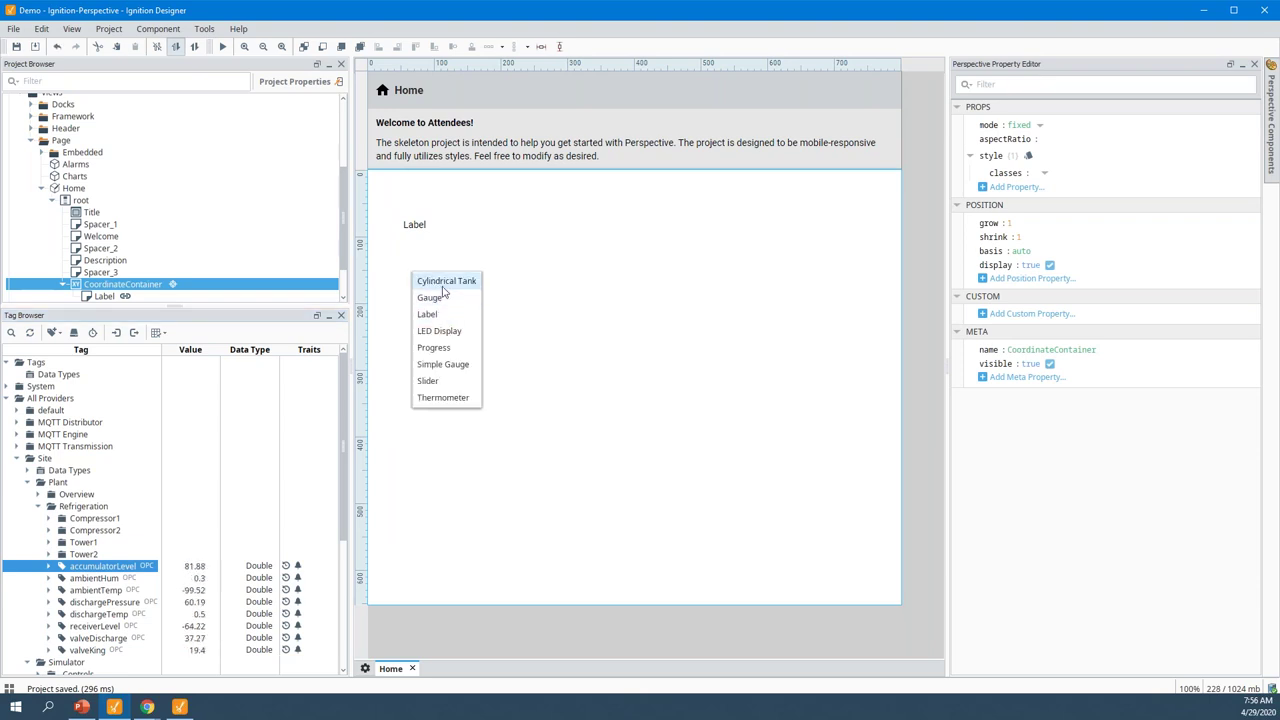
click(443, 283)
Check the label's live value, then select the ambientHum and ambientTemp tags
click(419, 225)
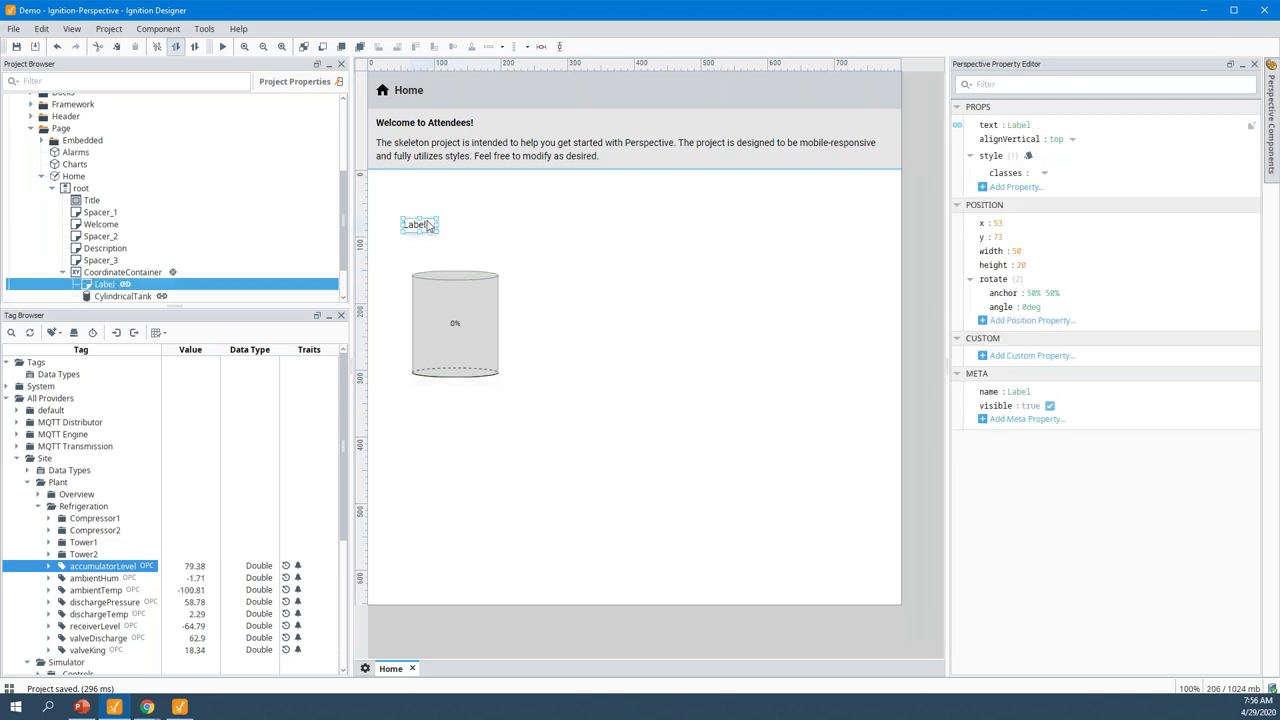
click(480, 245)
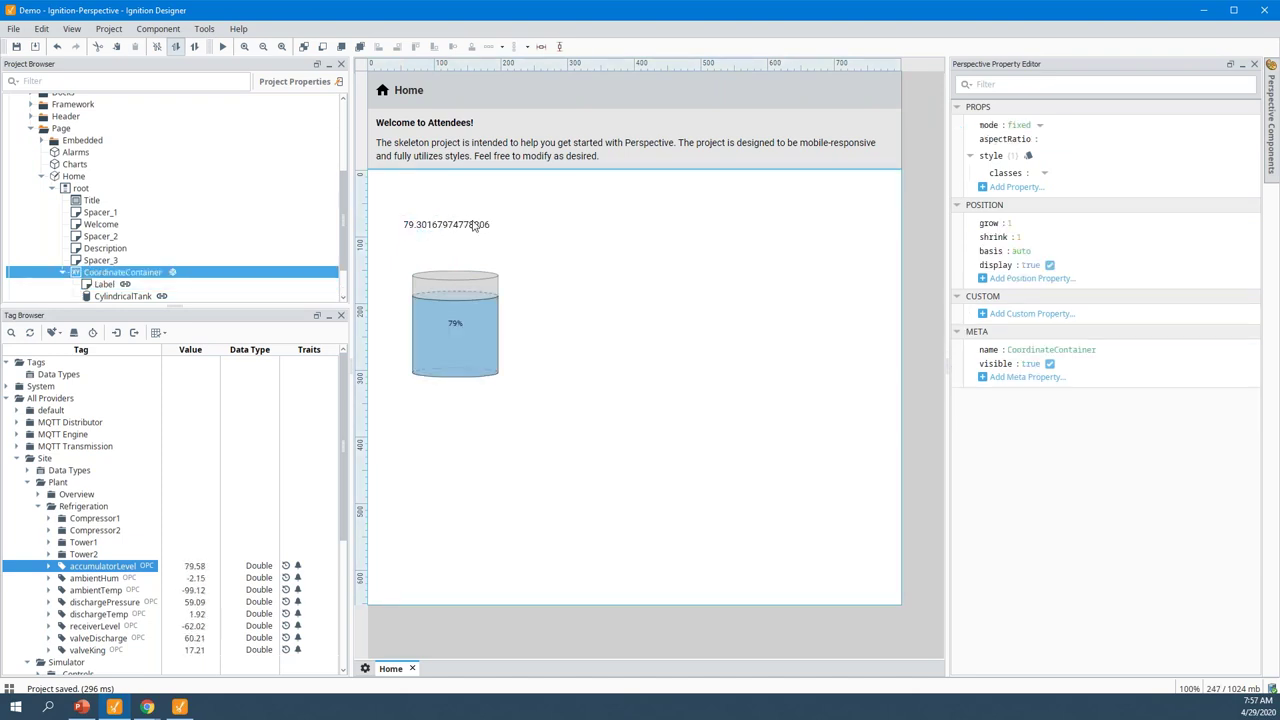
click(97, 580)
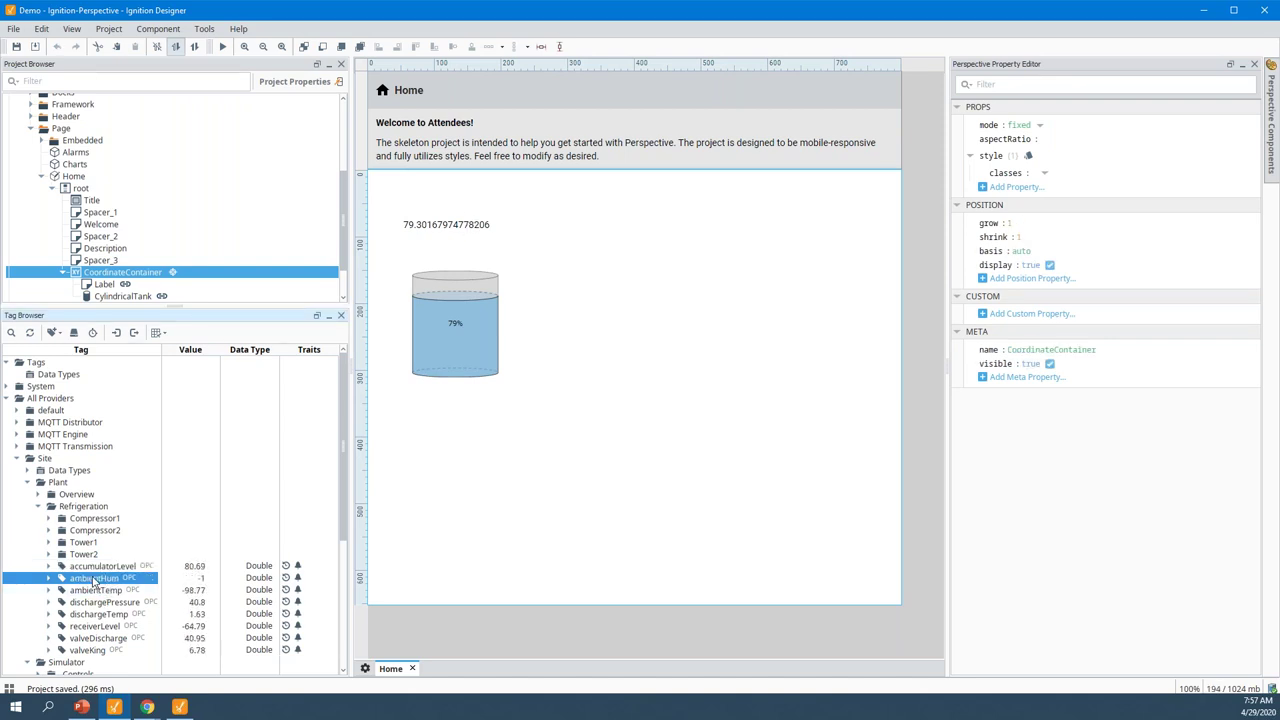
click(95, 591)
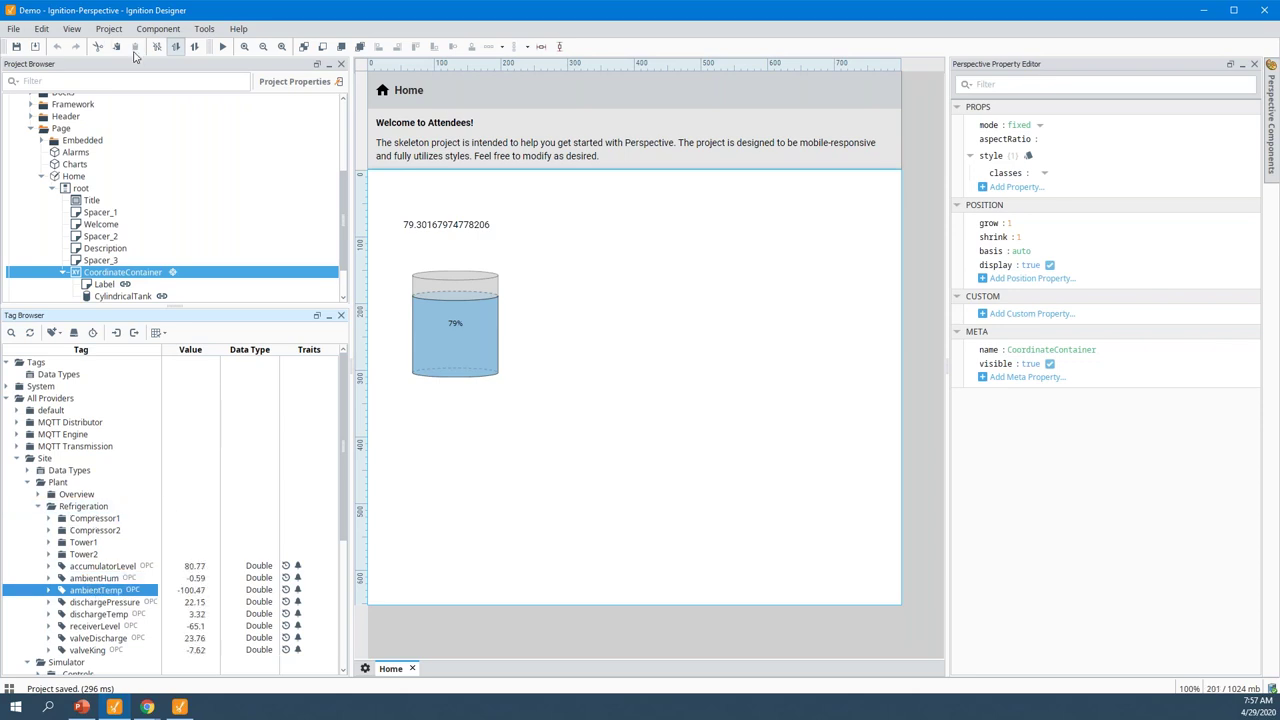
Save the project, confirm the live session updates, then select dischargePressure back in the Designer
click(13, 52)
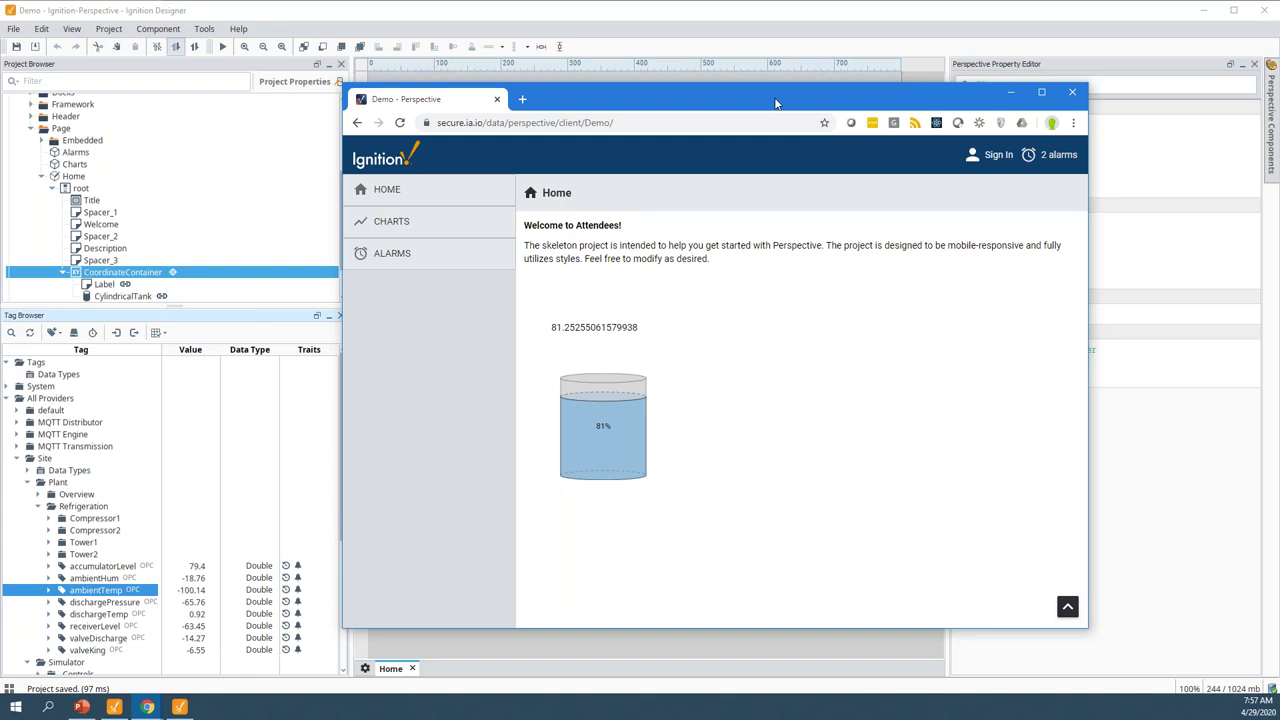
key(alt+Tab)
click(97, 604)
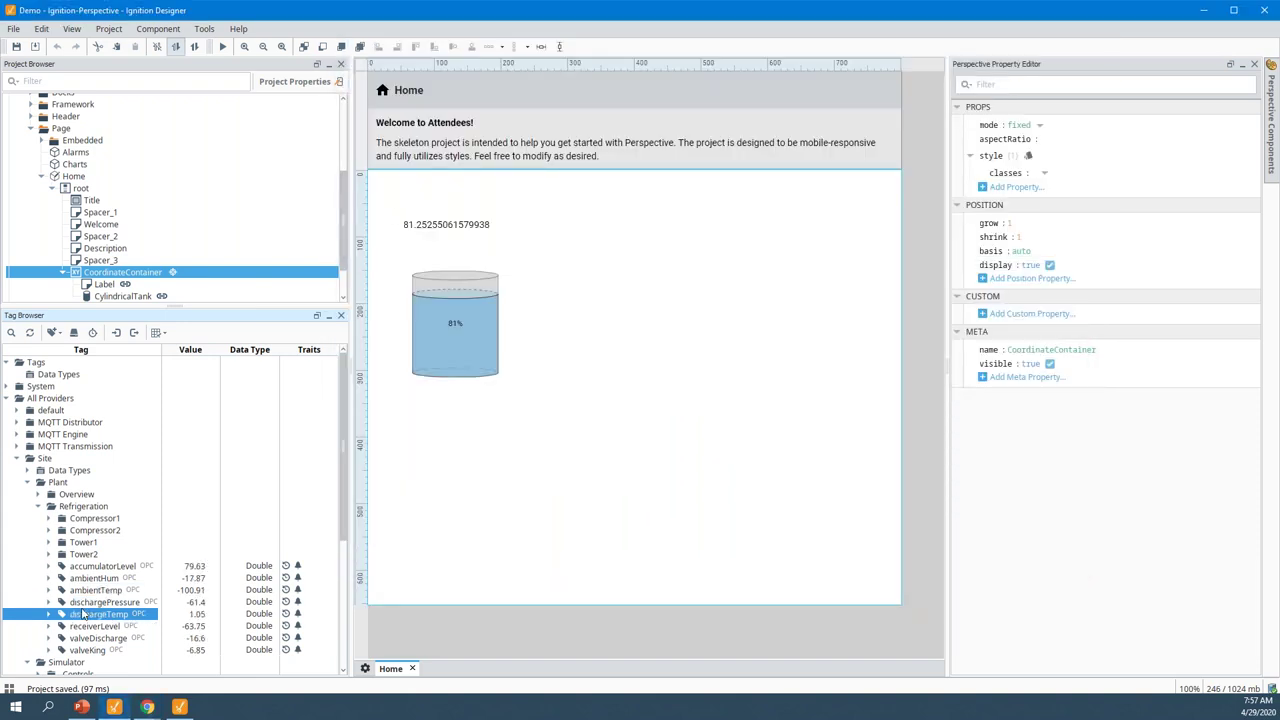
Add an LED Display bound to dischargePressure below the tank and collapse the Plant and Simulator folders
drag(65, 607, 404, 414)
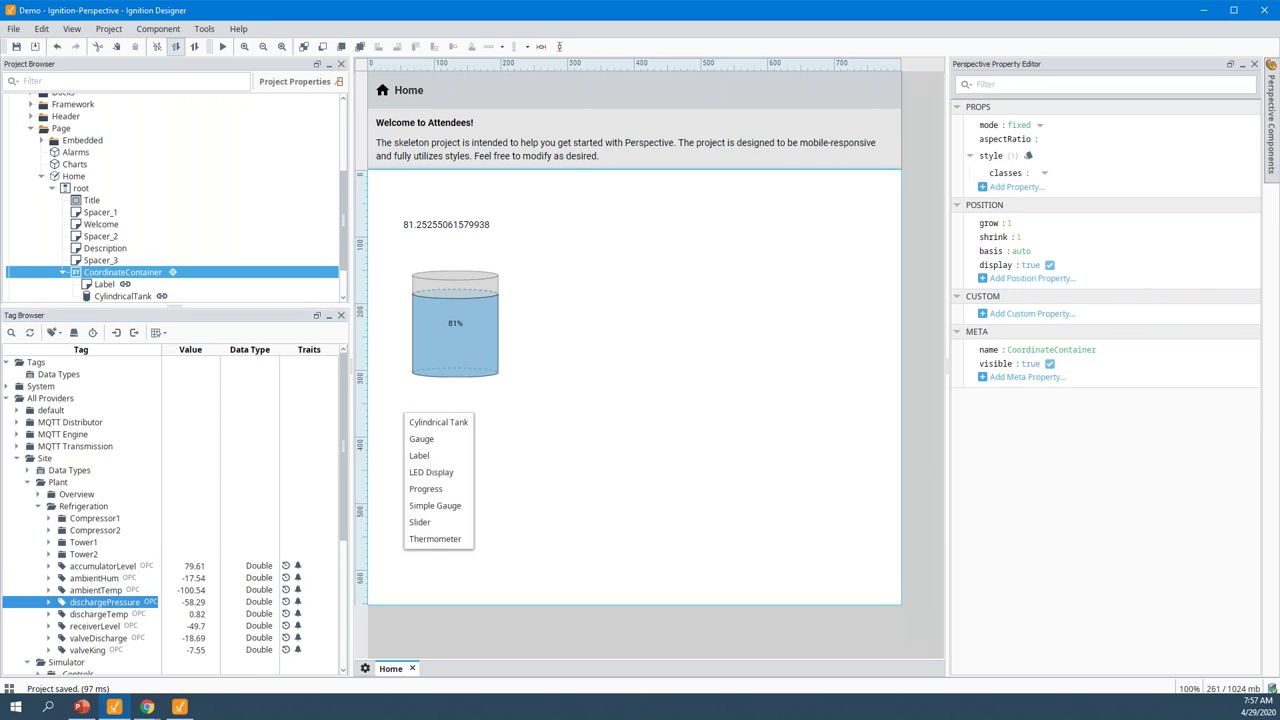
click(431, 472)
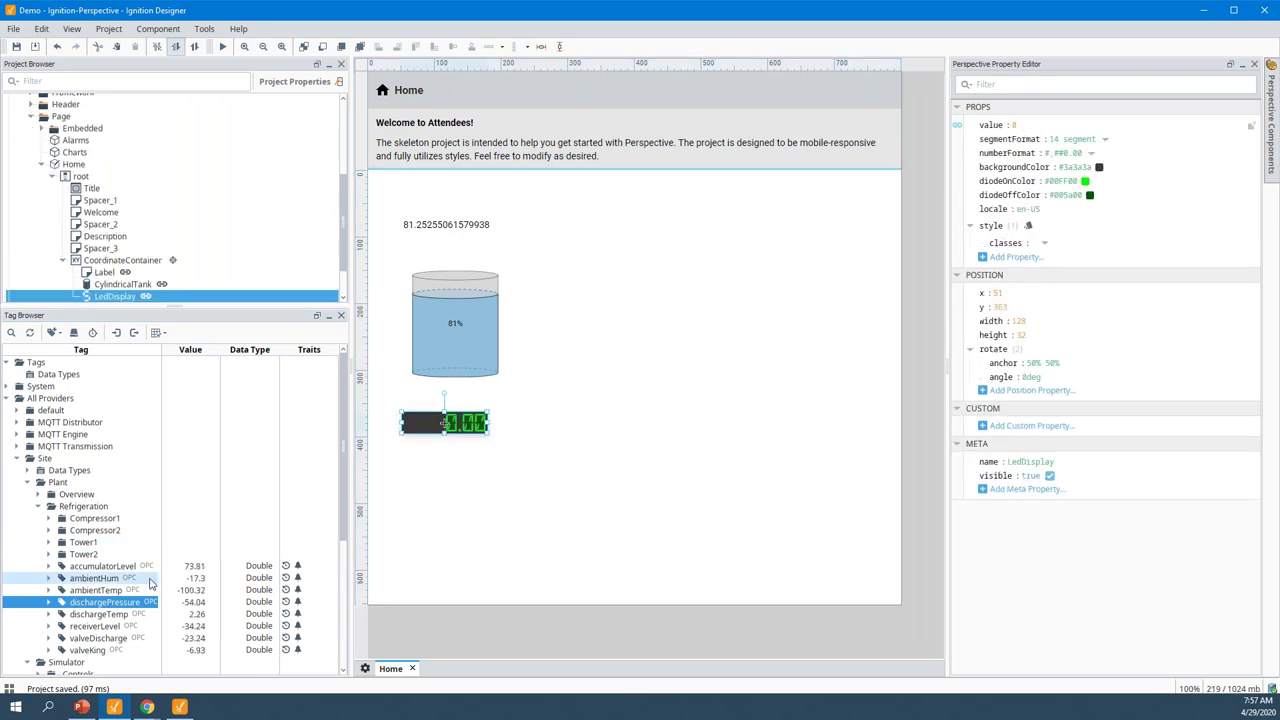
scroll(60, 540, down, 1)
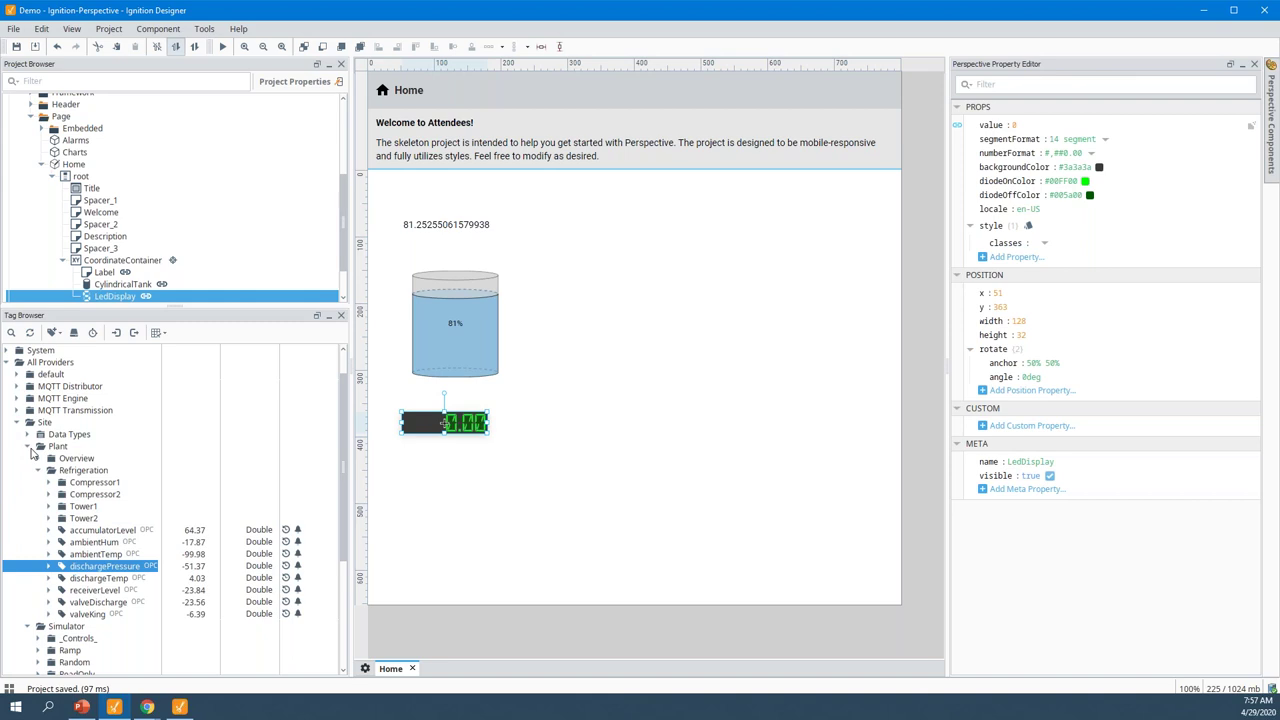
click(28, 446)
click(40, 466)
click(28, 459)
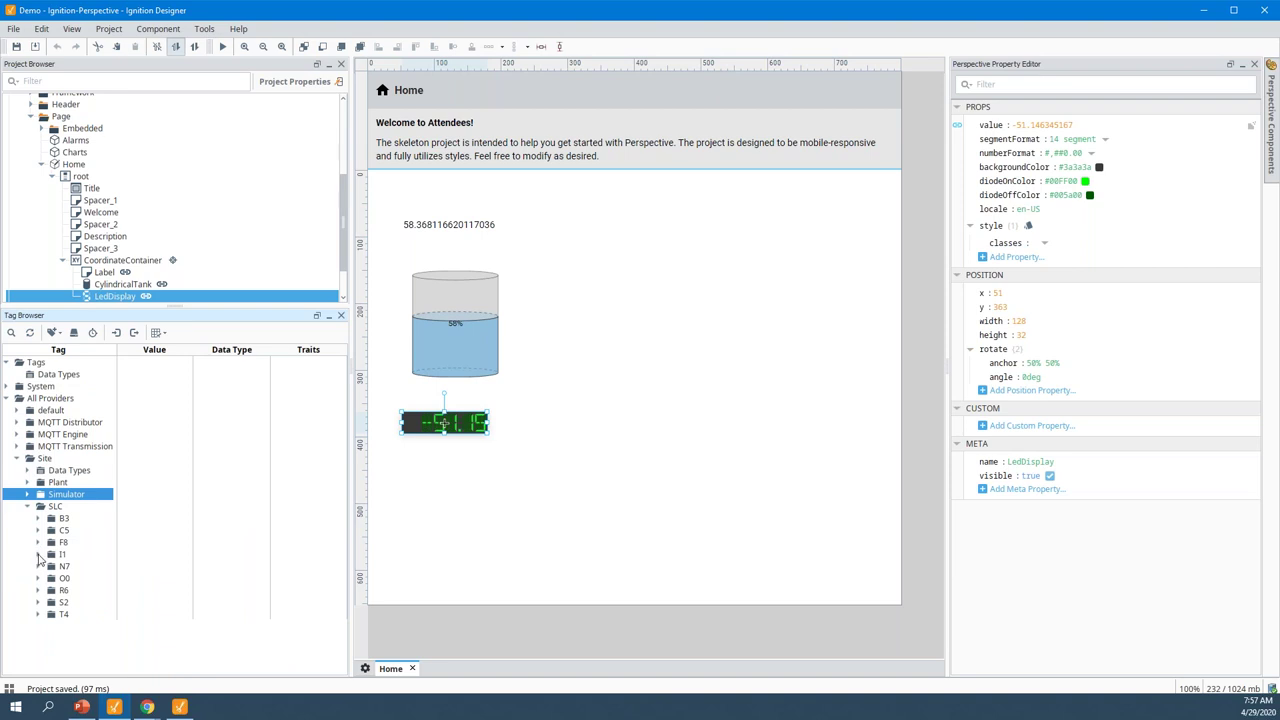
Expand Site > SLC > N7 and drag N7:0 toward the component properties
click(38, 566)
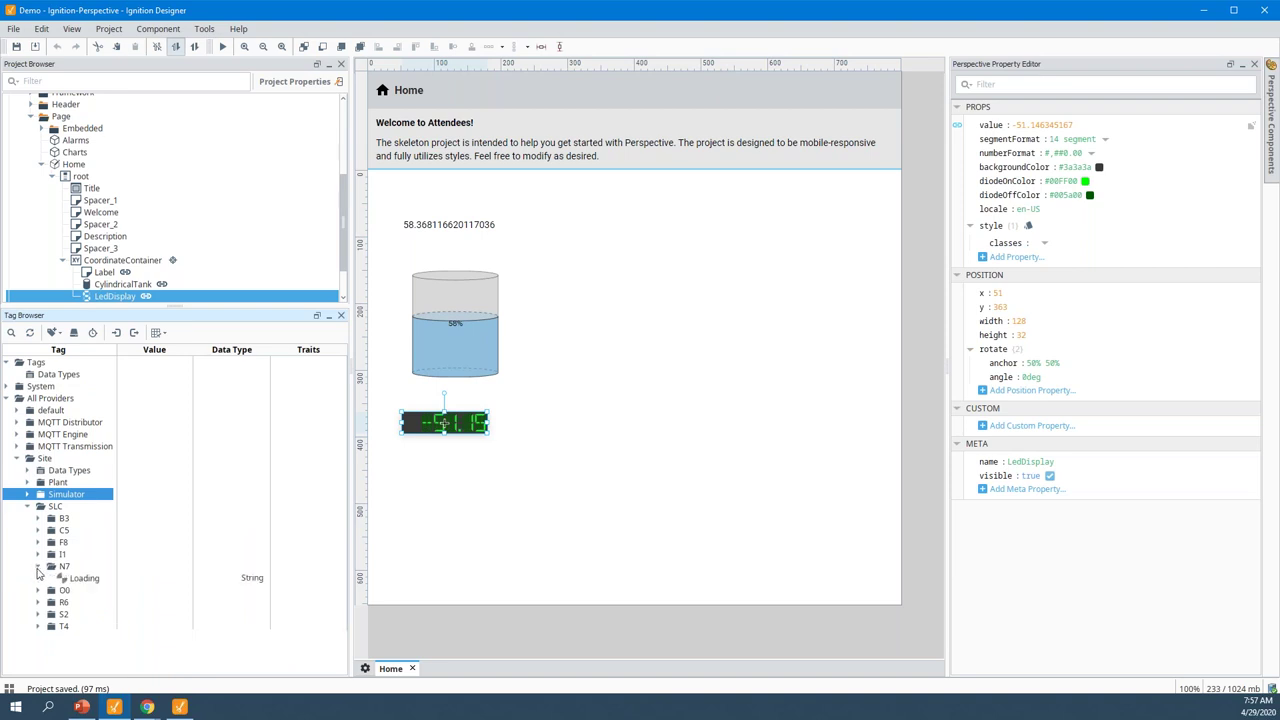
click(72, 580)
key(Up)
key(Up)
key(Up)
key(Up)
key(Up)
key(Up)
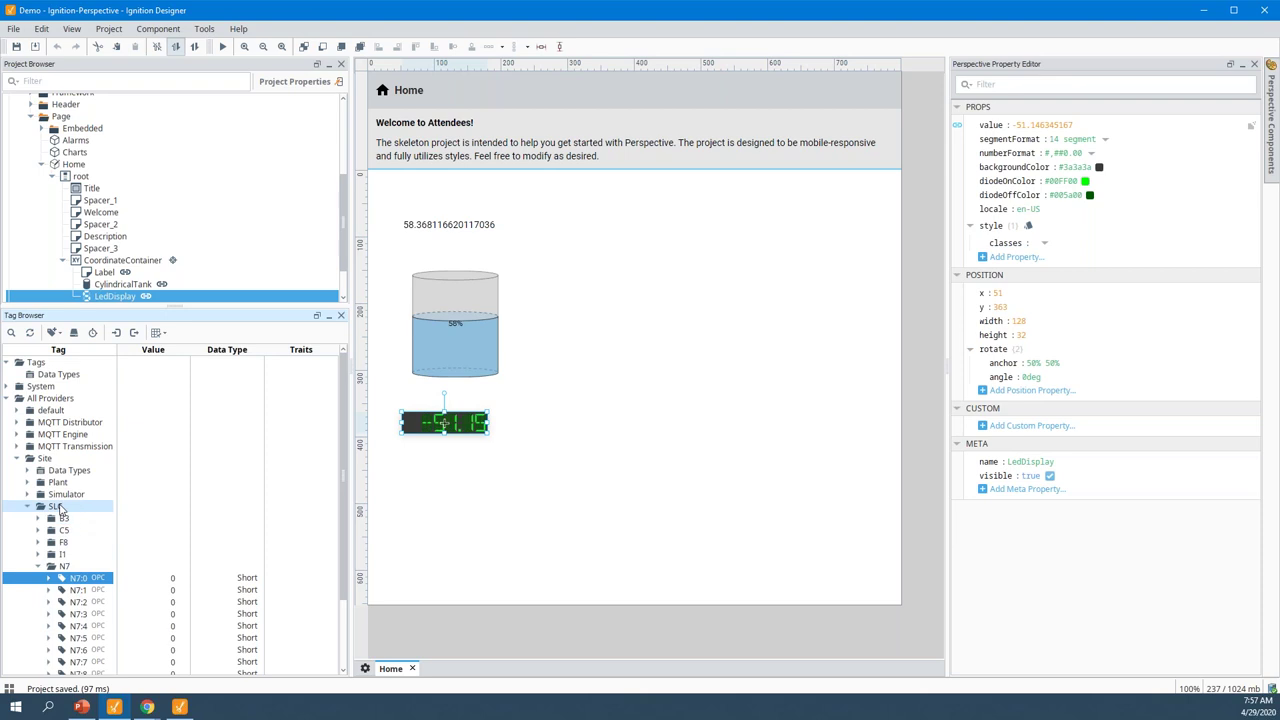
click(74, 580)
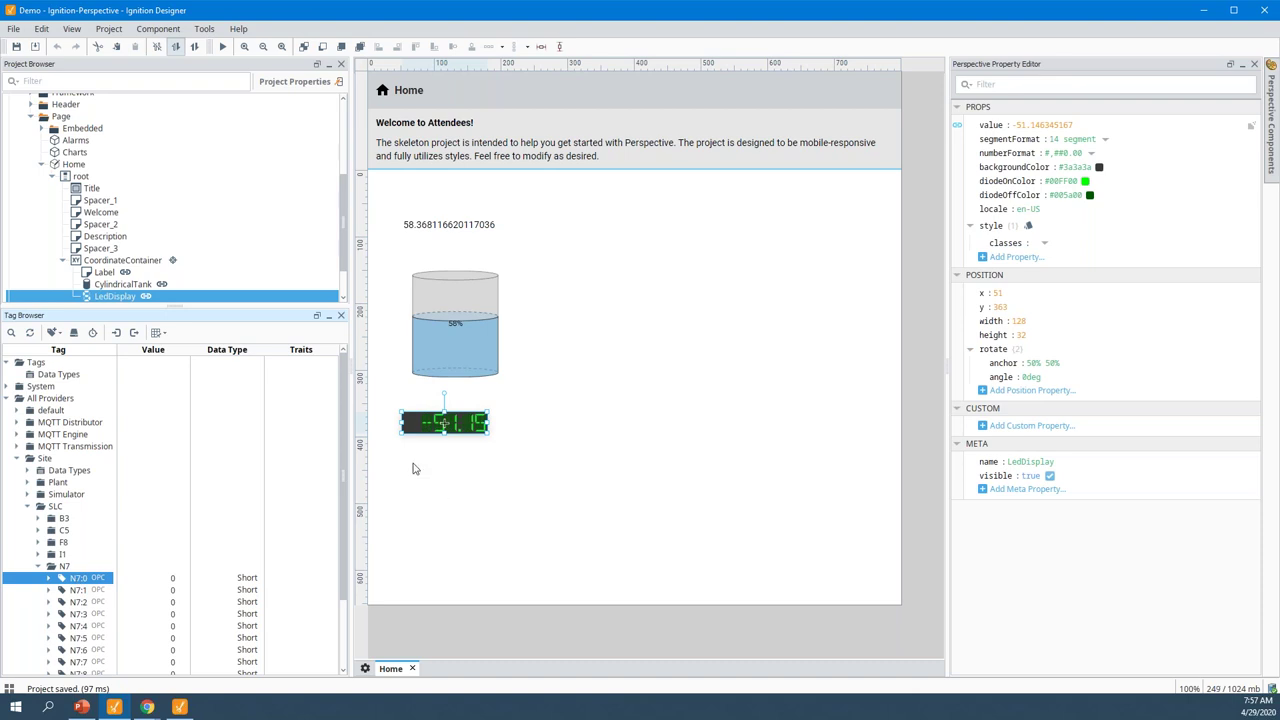
drag(75, 580, 1012, 160)
click(1046, 85)
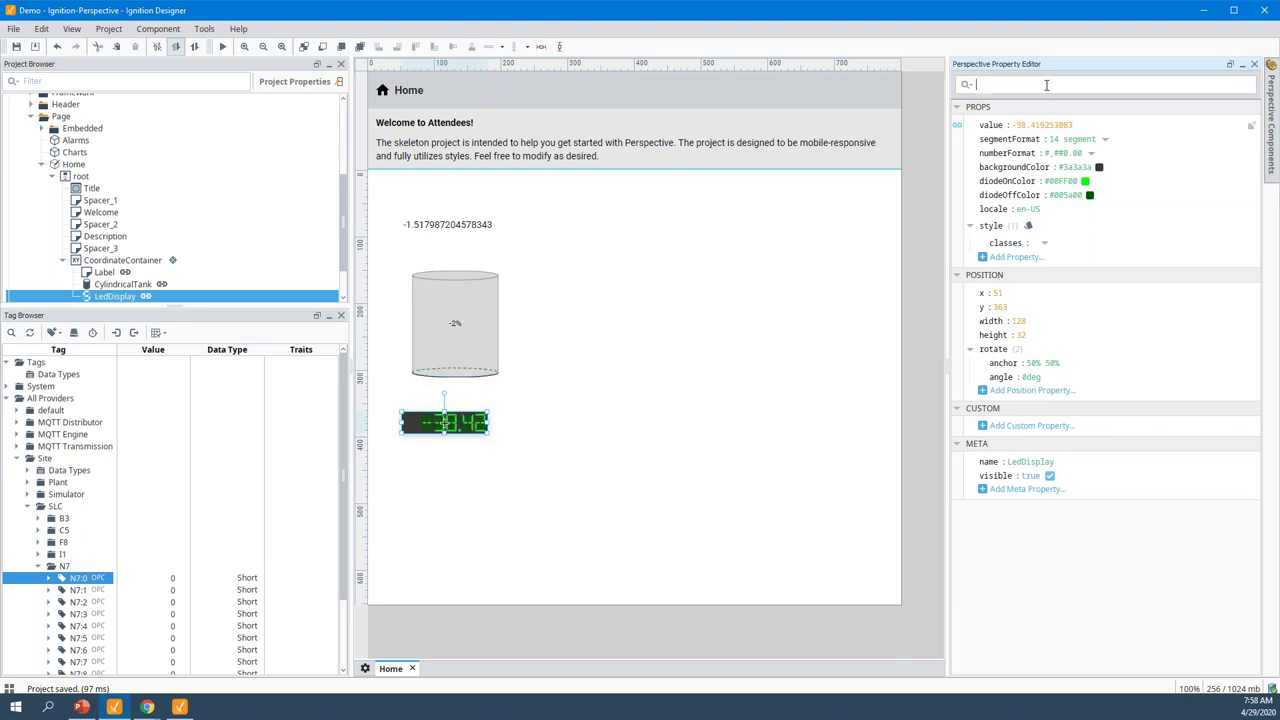
Find the Multi-State Button among Perspective components and place it below the LED display
text(multi)
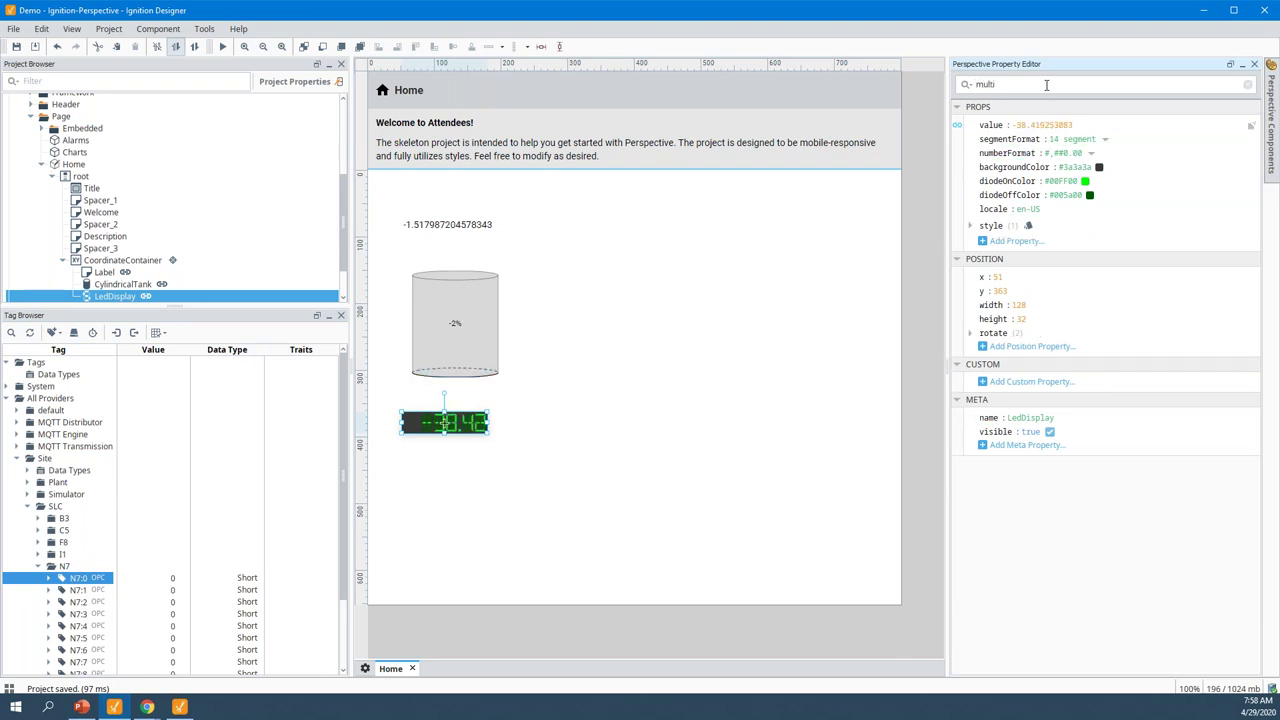
click(1273, 110)
click(1213, 80)
text(multi)
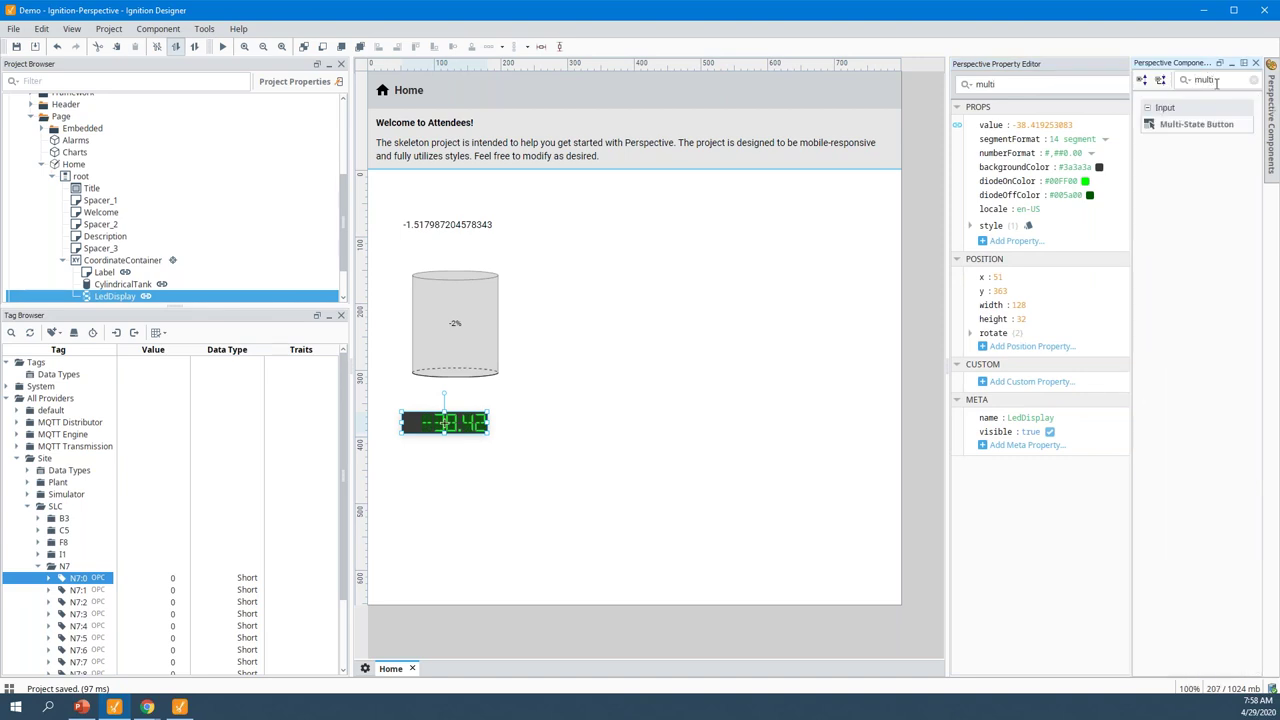
drag(1217, 126, 462, 466)
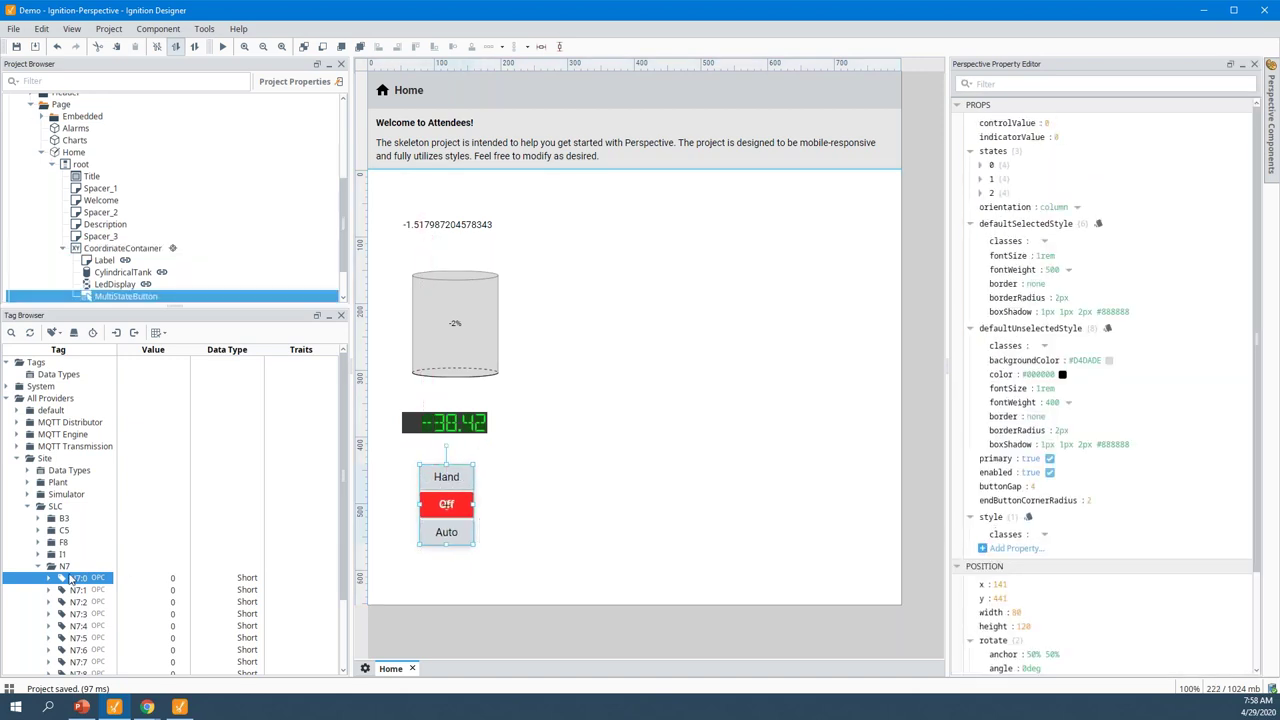
Bind controlValue (bidirectional) and indicatorValue to N7:0, then drop N7:1 below the buttons
drag(72, 583, 1012, 128)
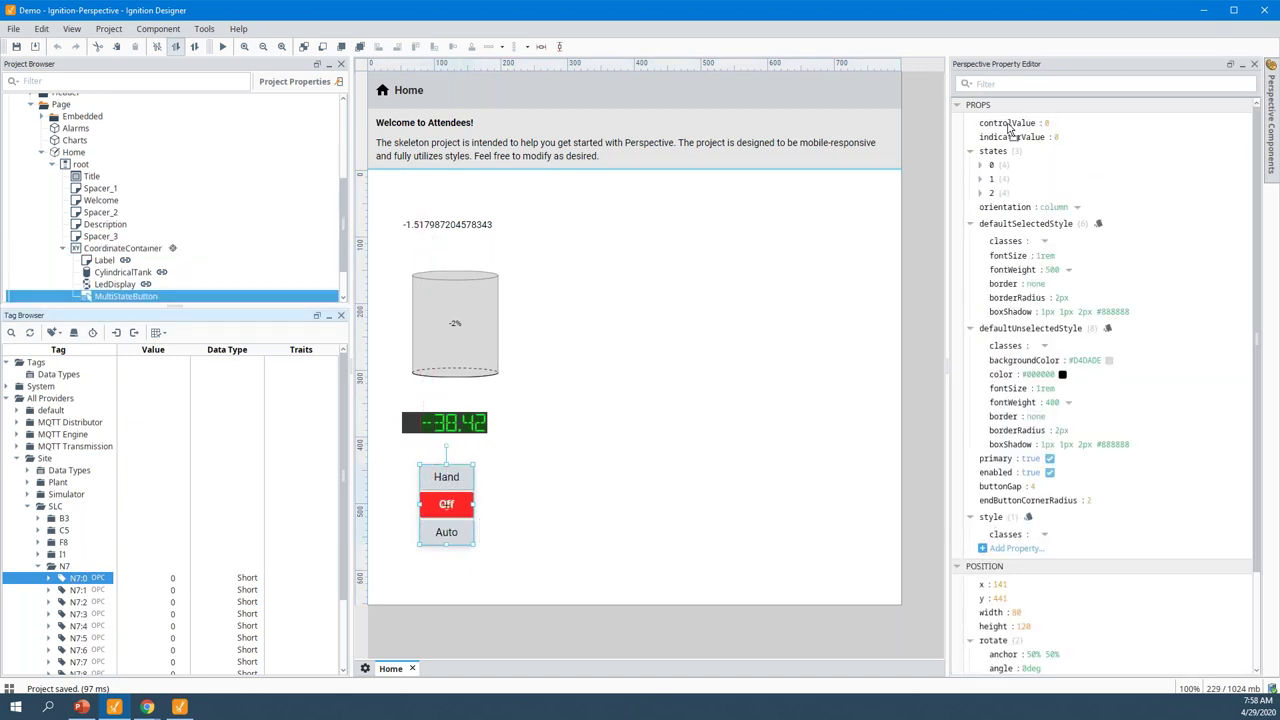
drag(89, 582, 1015, 146)
click(957, 123)
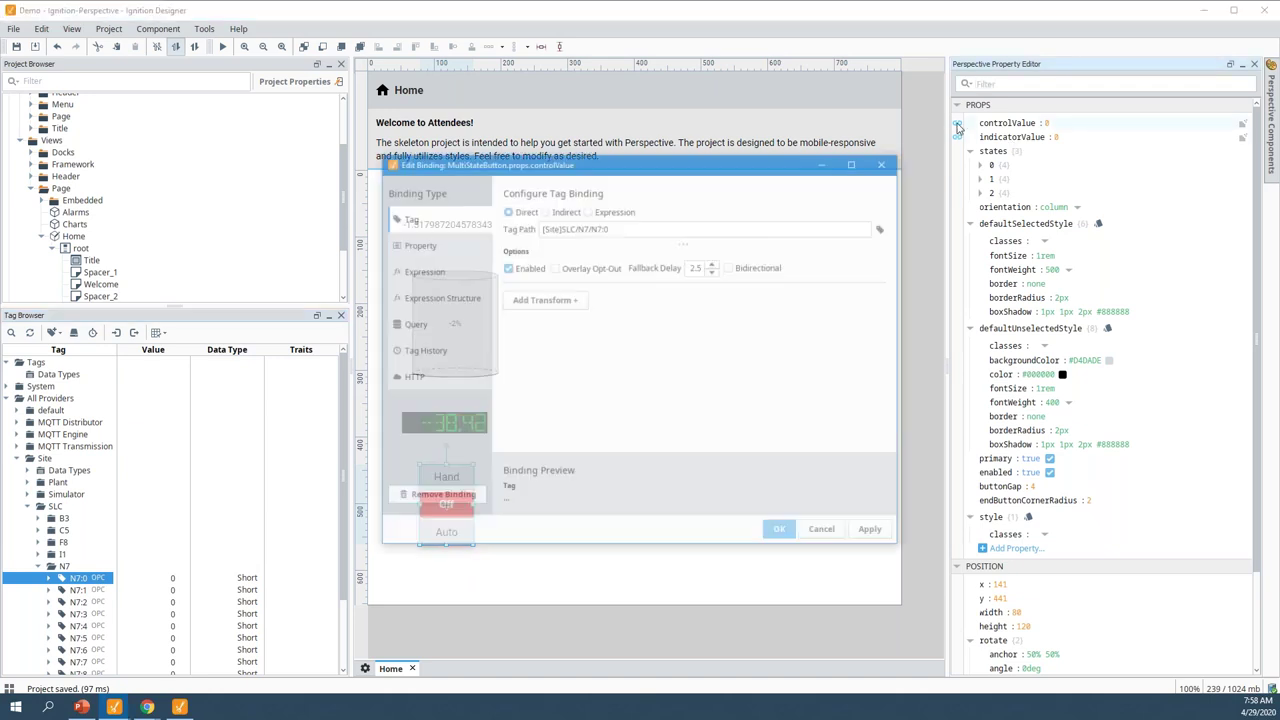
click(730, 267)
click(783, 532)
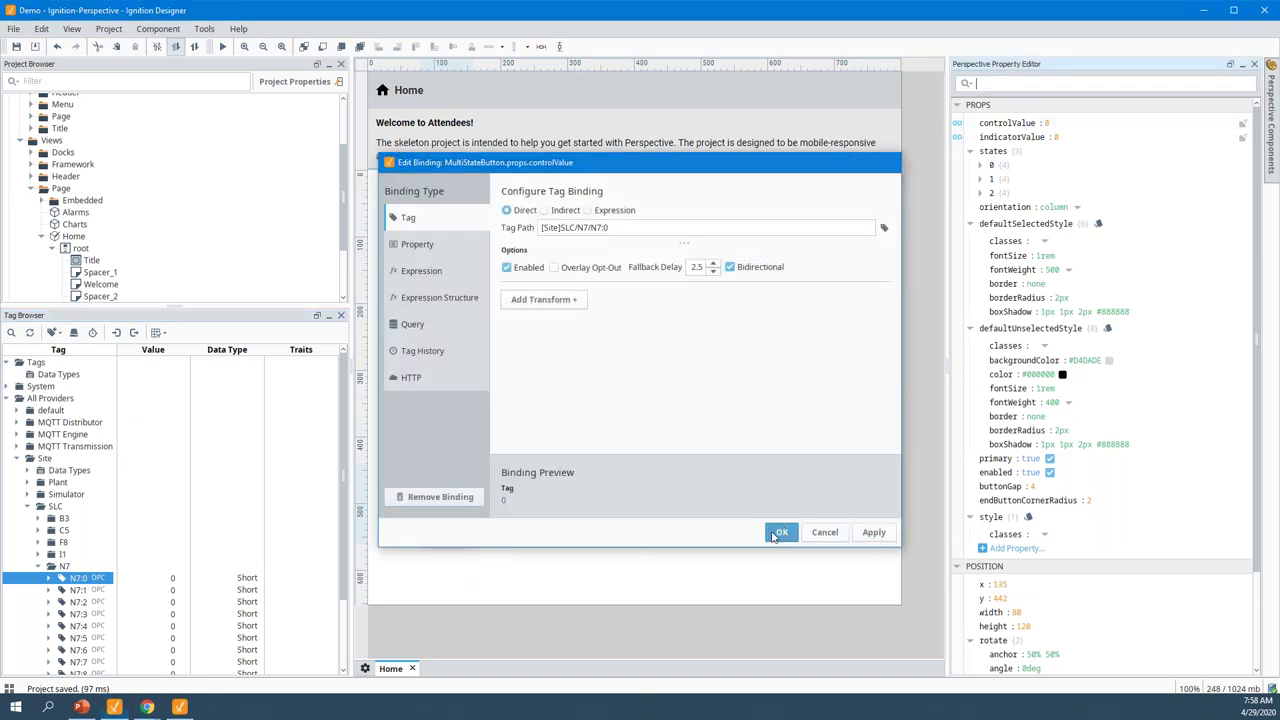
click(68, 592)
mouse_move(410, 582)
mouse_down()
mouse_move(423, 569)
mouse_move(391, 569)
mouse_move(401, 565)
mouse_up()
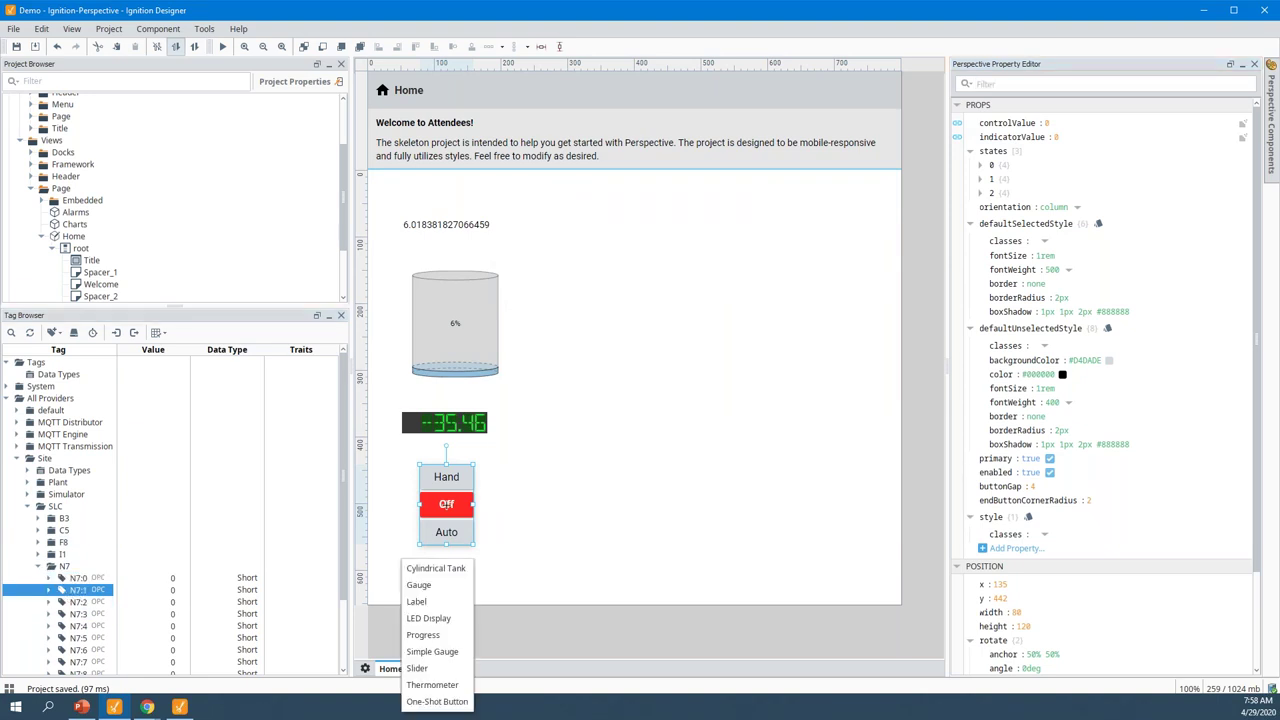
Drop the SLC B3:0 tag under the Hand/Off/Auto buttons as a Slider bound to it
click(38, 518)
click(78, 533)
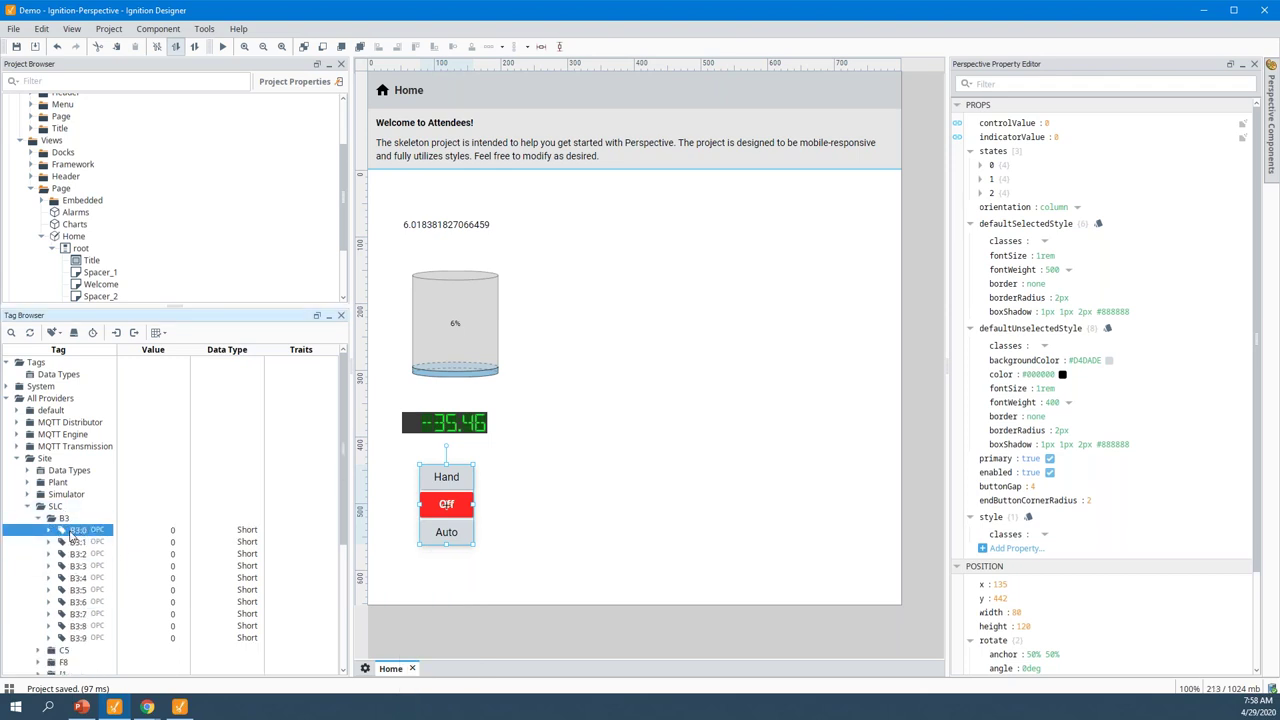
drag(240, 545, 423, 568)
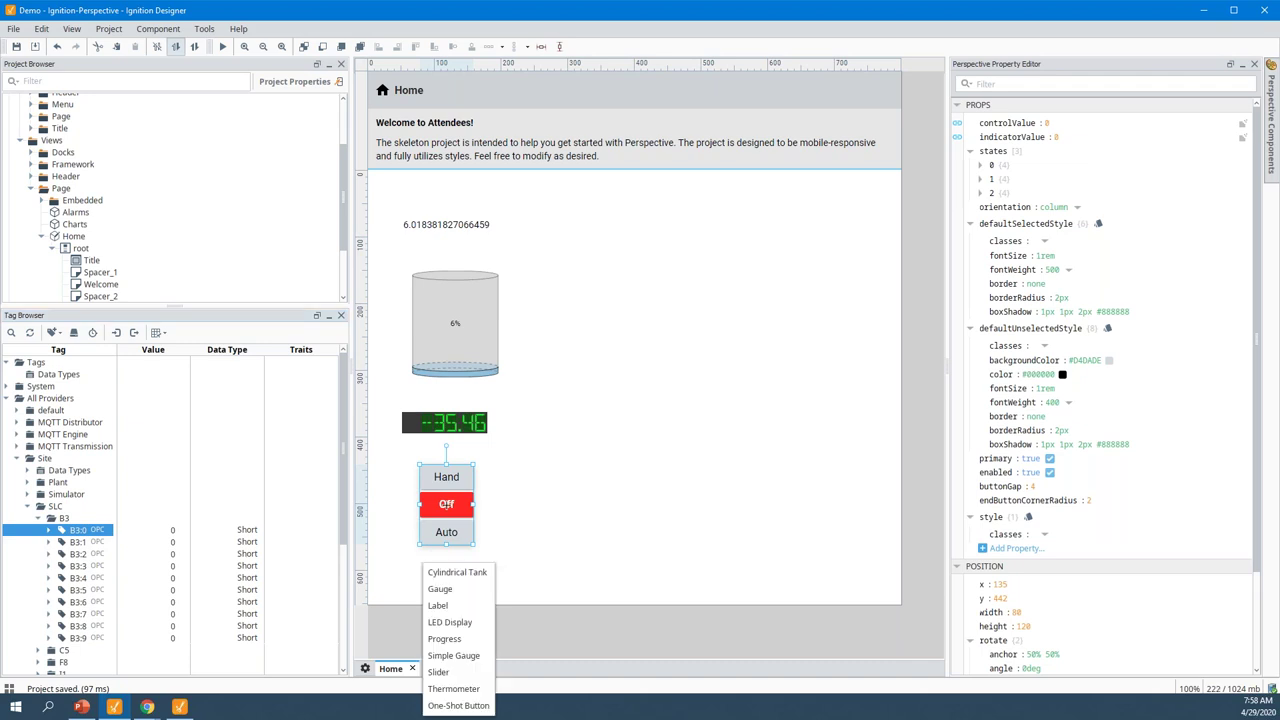
click(452, 672)
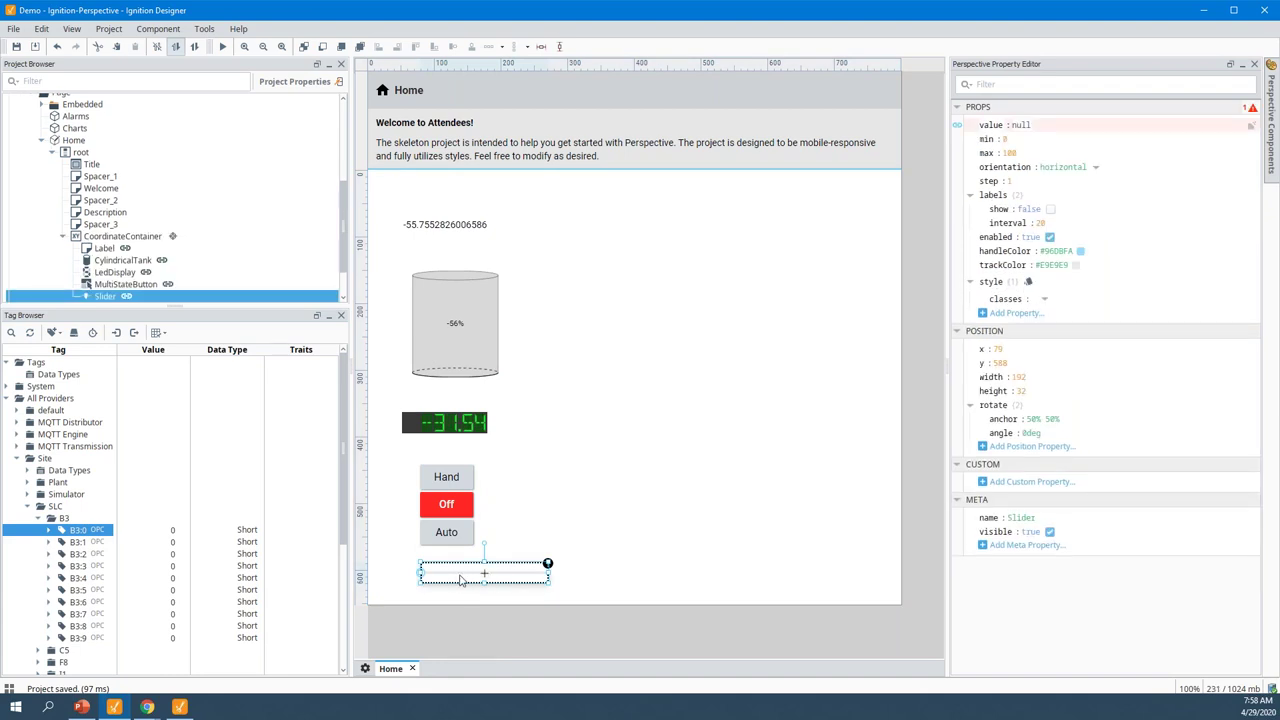
click(508, 580)
click(506, 583)
click(171, 534)
click(559, 550)
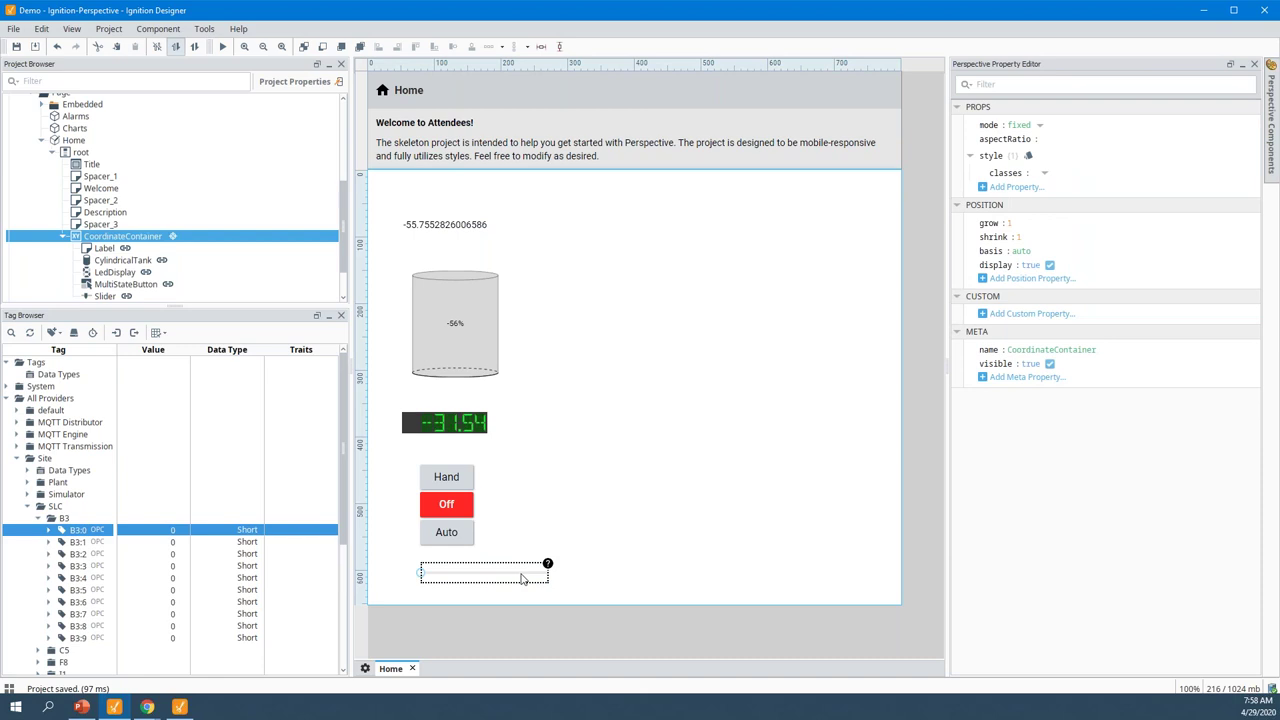
click(468, 507)
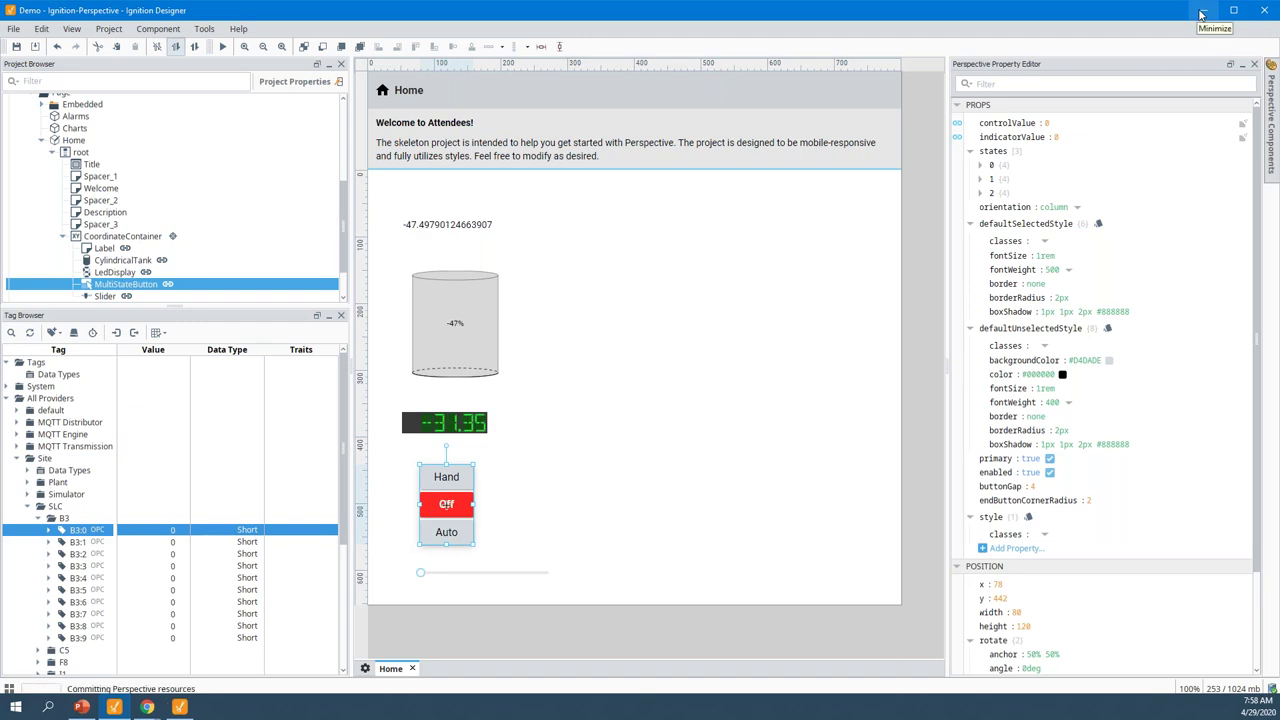
Minimize both Designer windows and switch to the localhost gateway's configuration page
click(1201, 12)
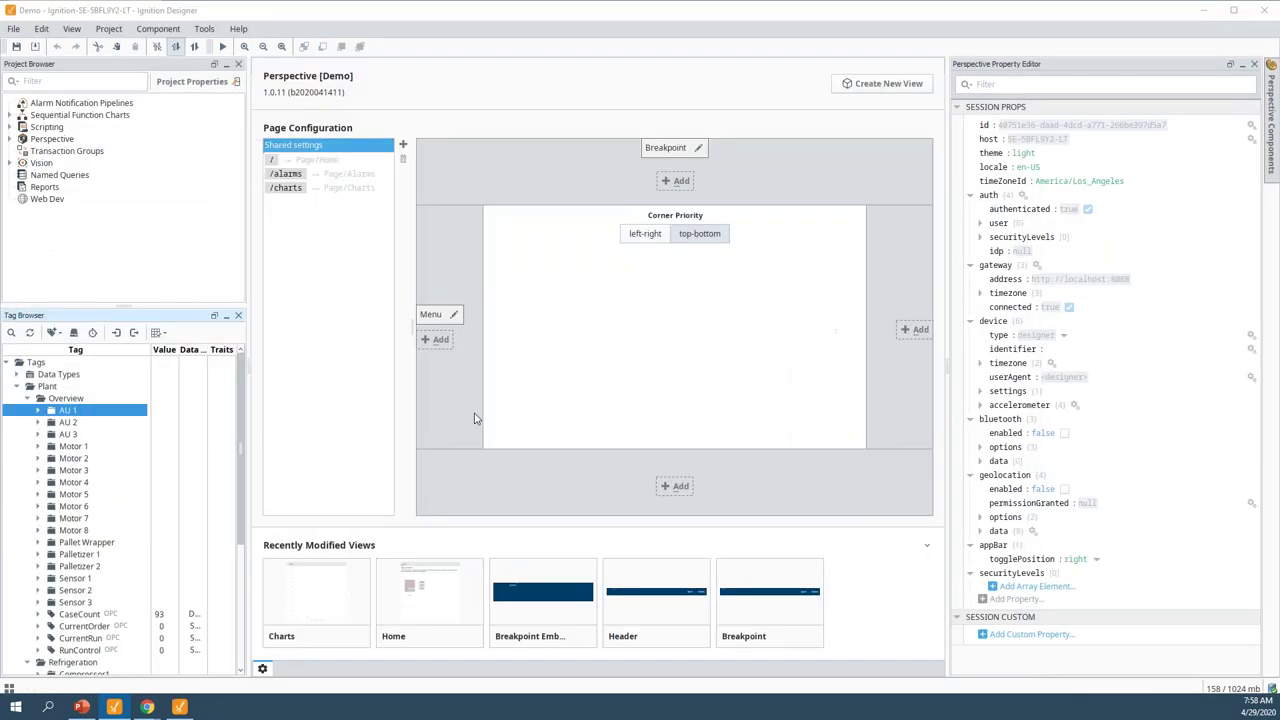
click(1205, 10)
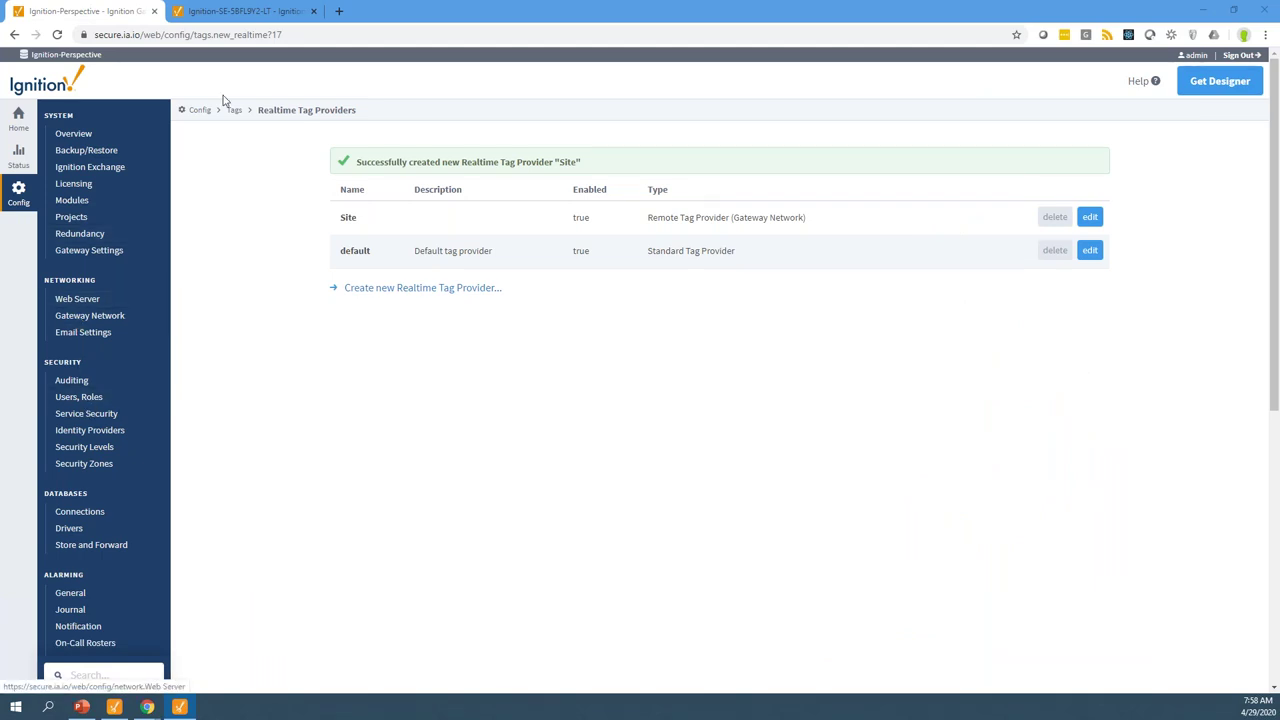
click(222, 12)
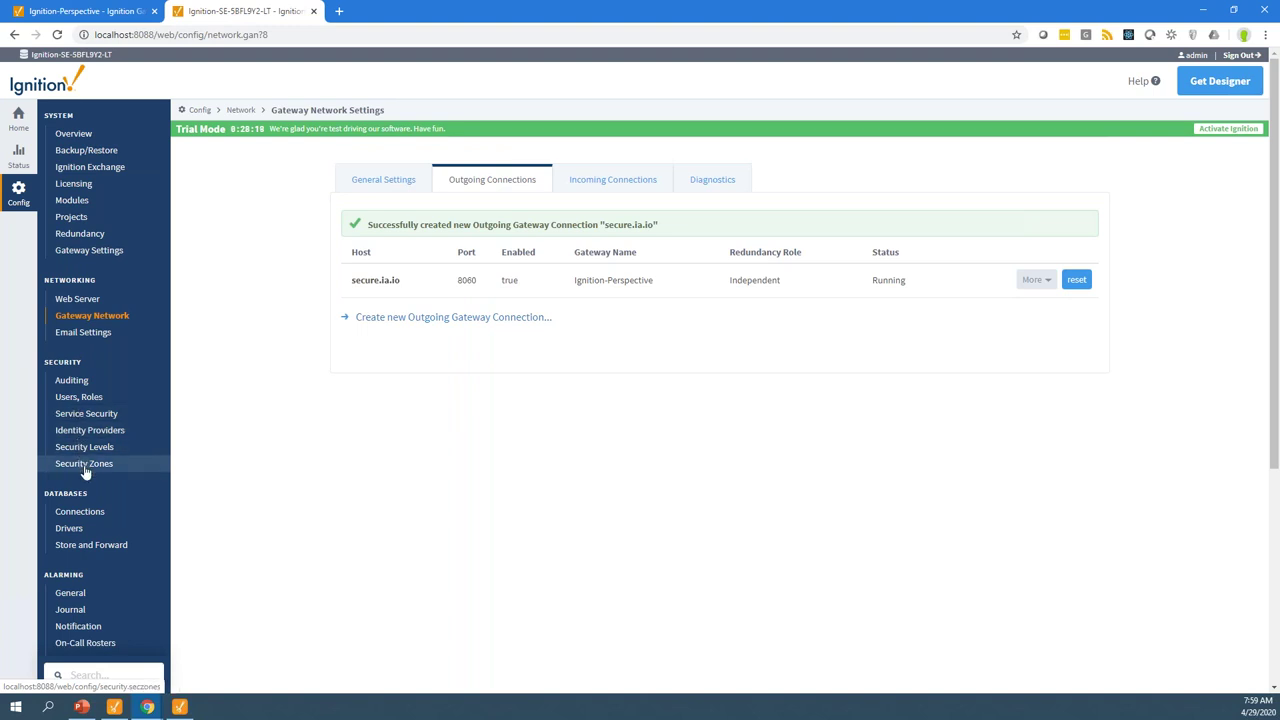
Set the Default zone's Tag Access default provider level to ReadWrite and save the policy
click(87, 414)
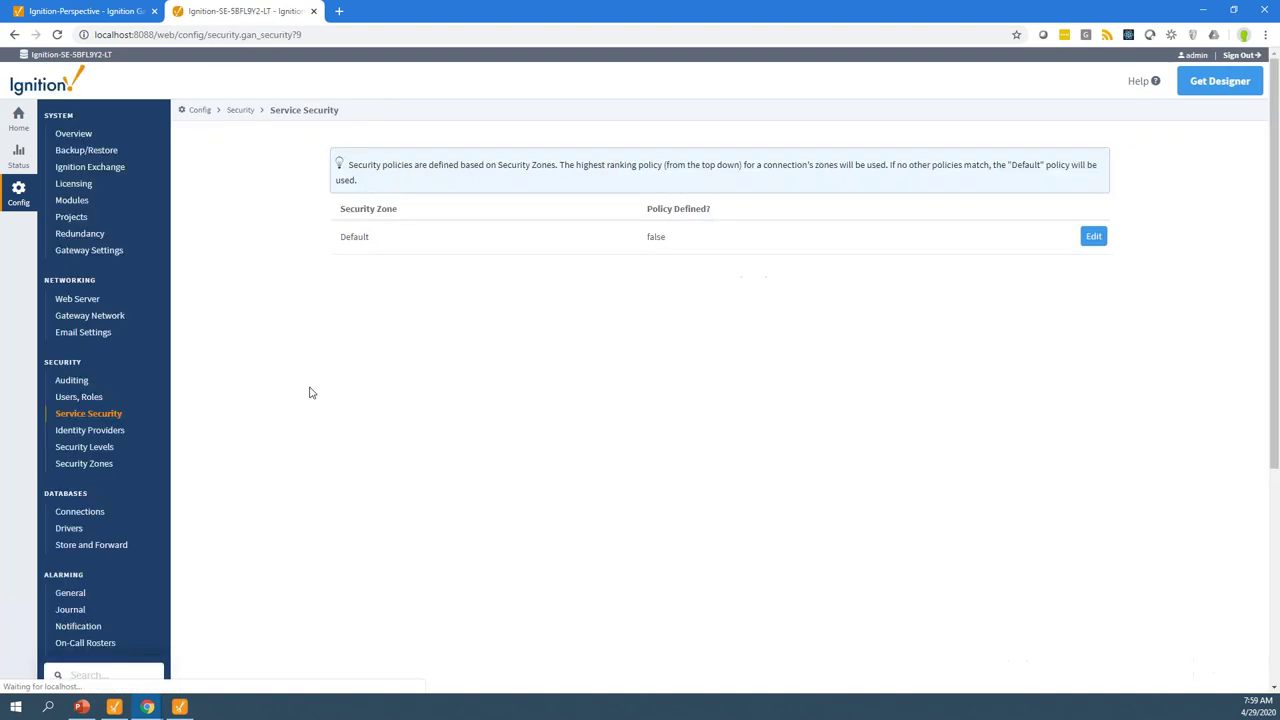
click(1093, 254)
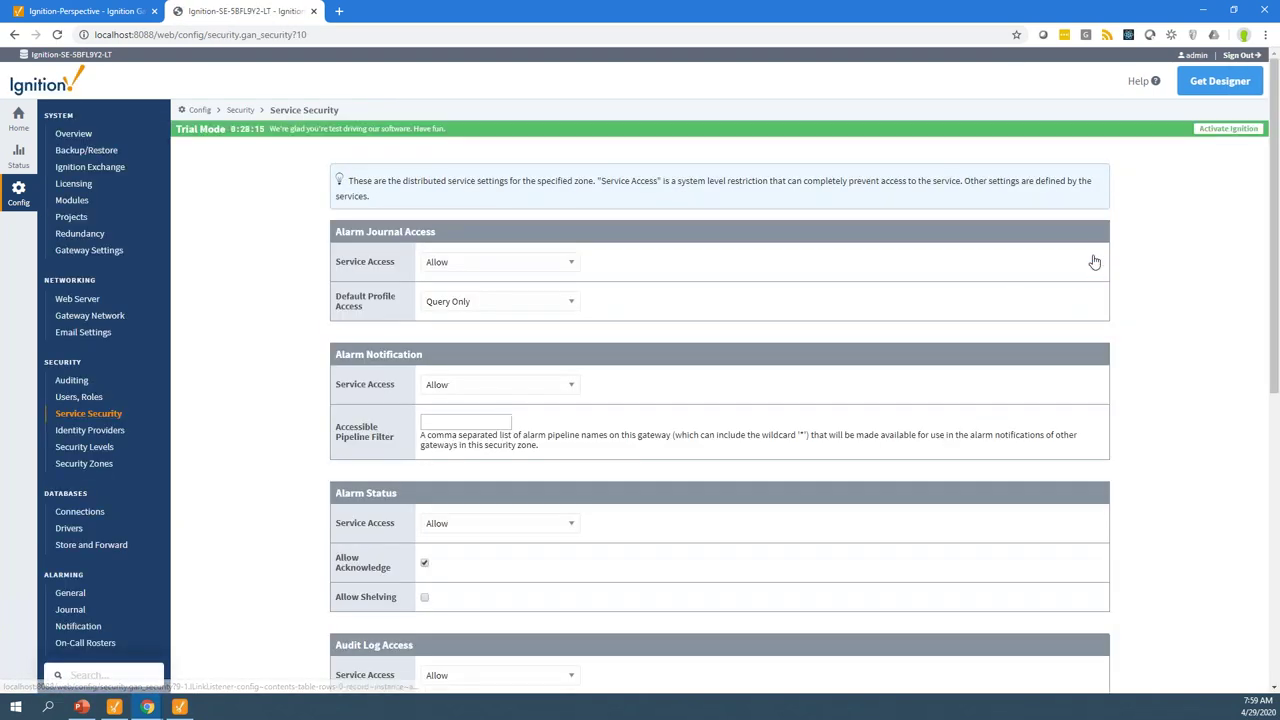
scroll(680, 531, down, 3)
scroll(682, 536, down, 3)
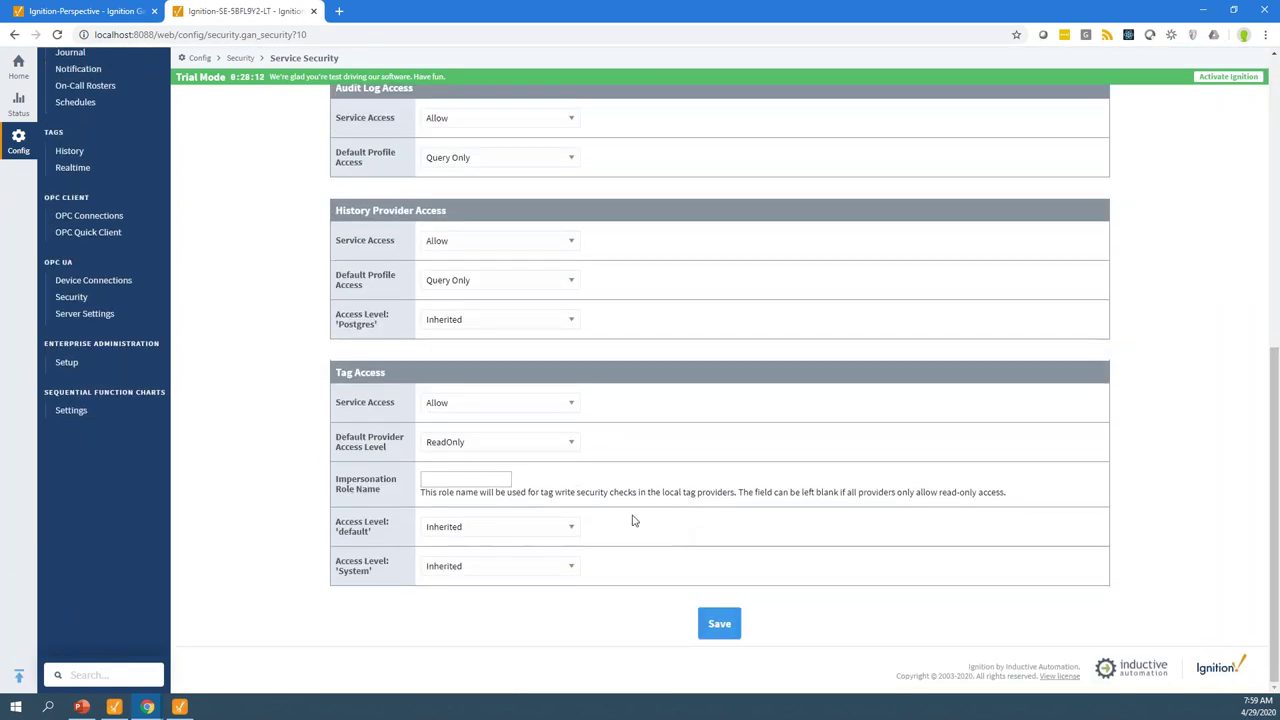
click(572, 441)
click(508, 497)
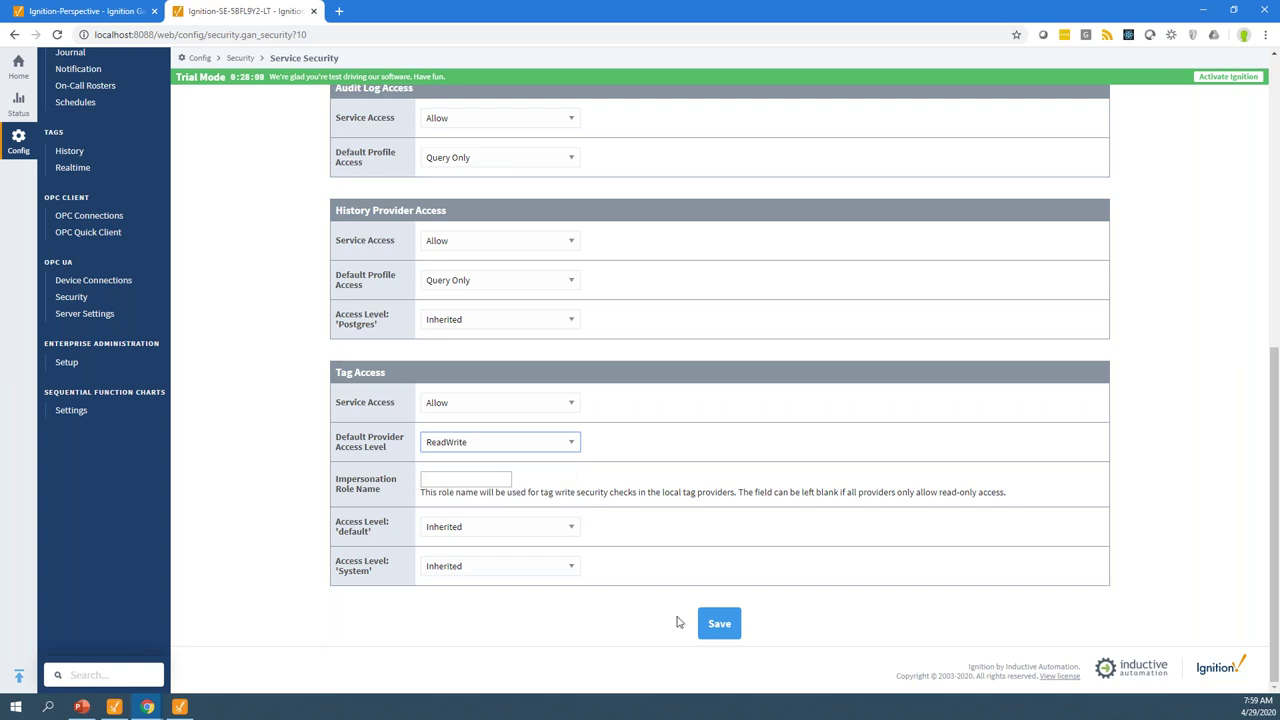
click(720, 630)
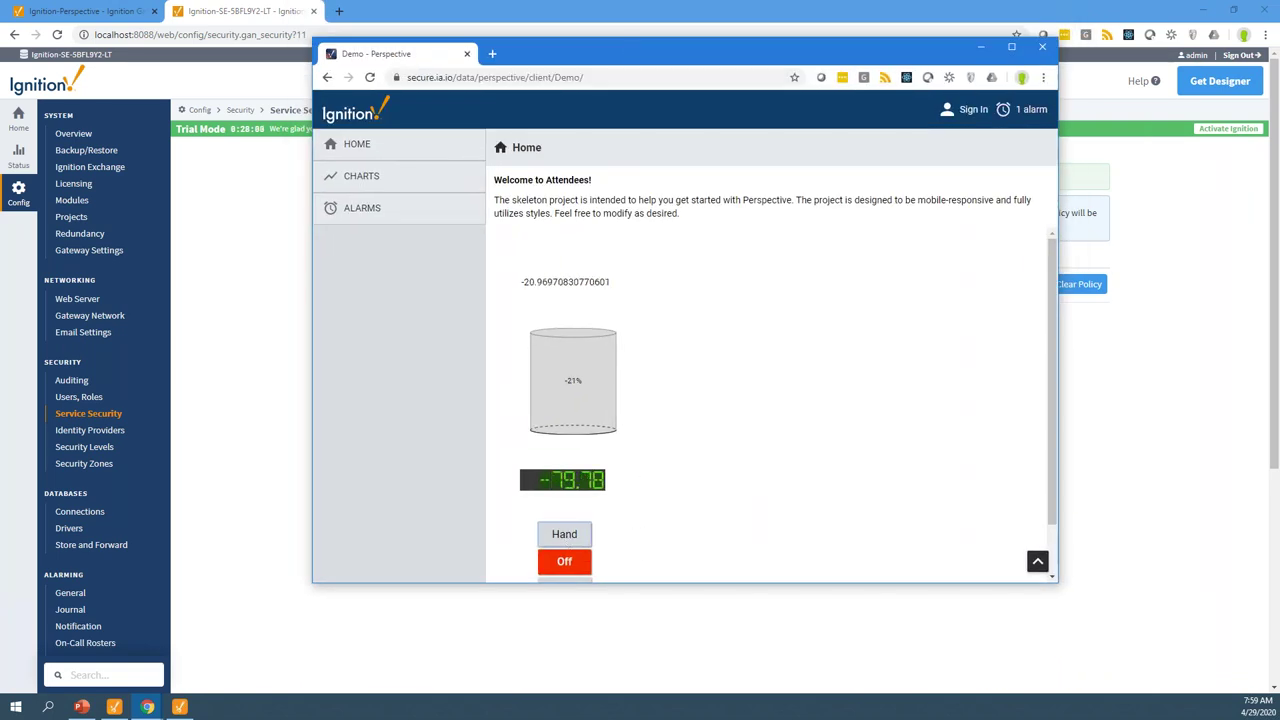
Make the session window taller, switch the equipment mode to Hand, and adjust the slider
scroll(671, 457, down, 1)
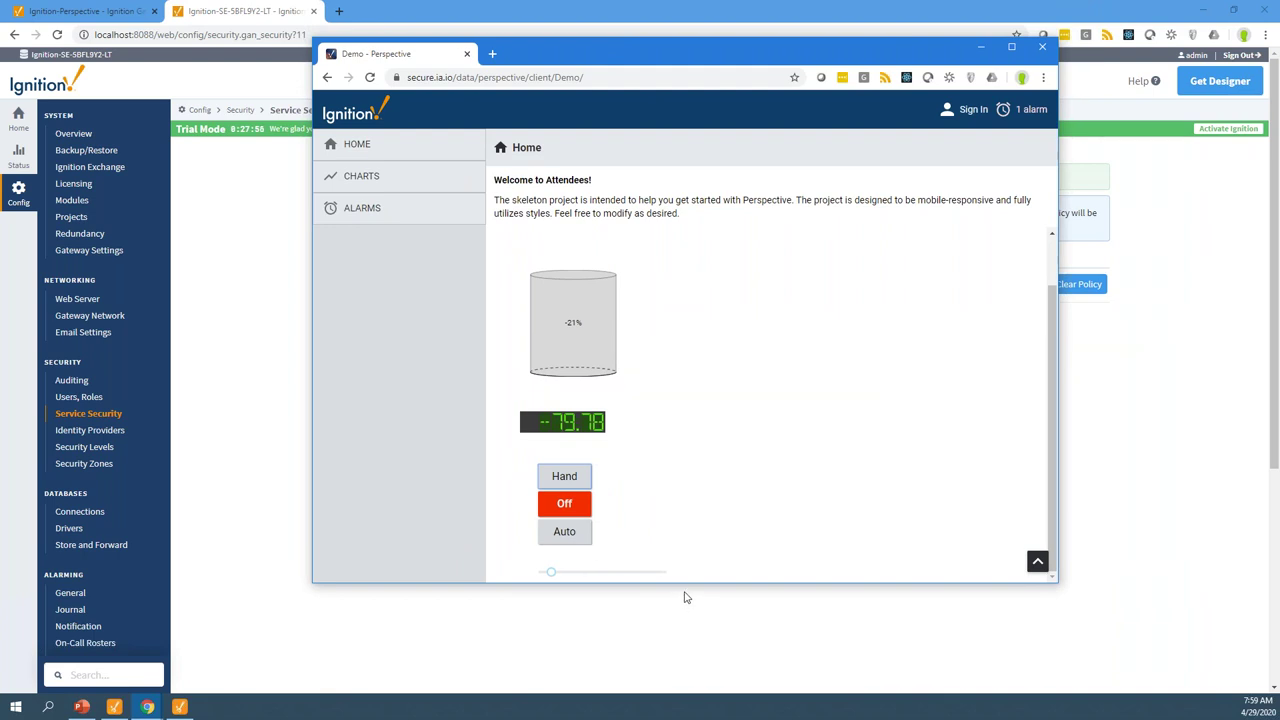
drag(691, 582, 691, 662)
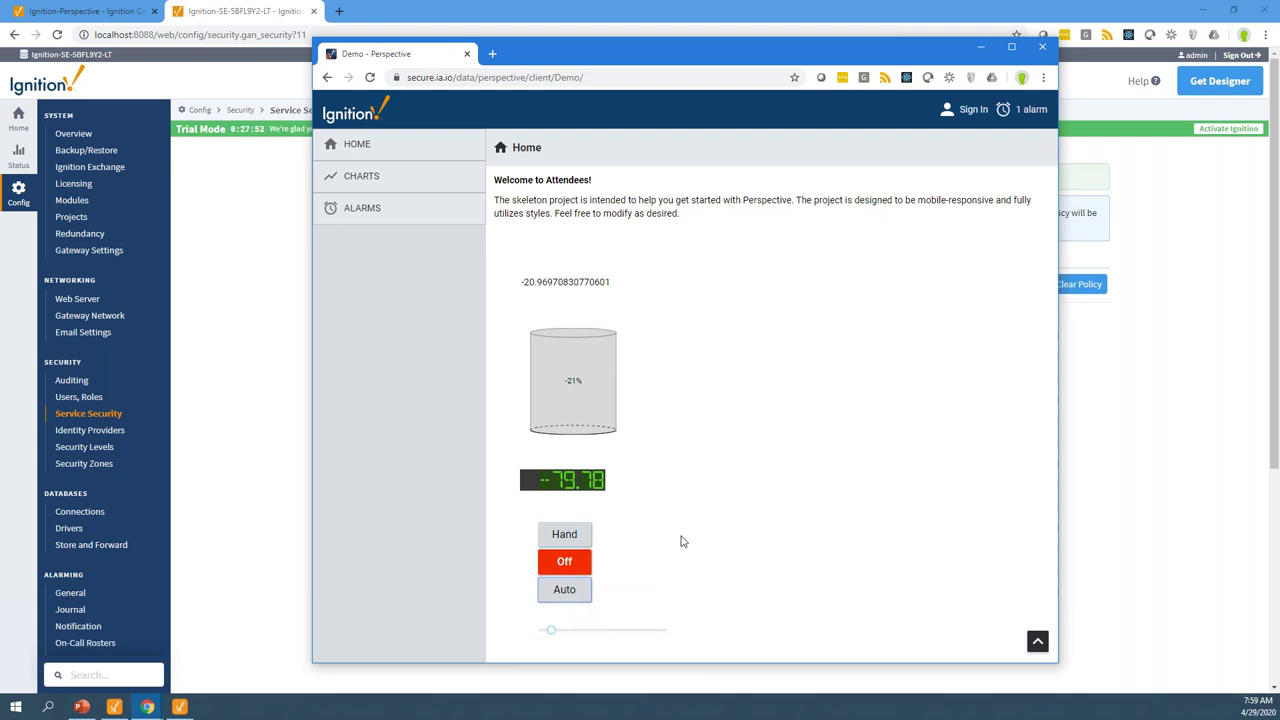
click(552, 630)
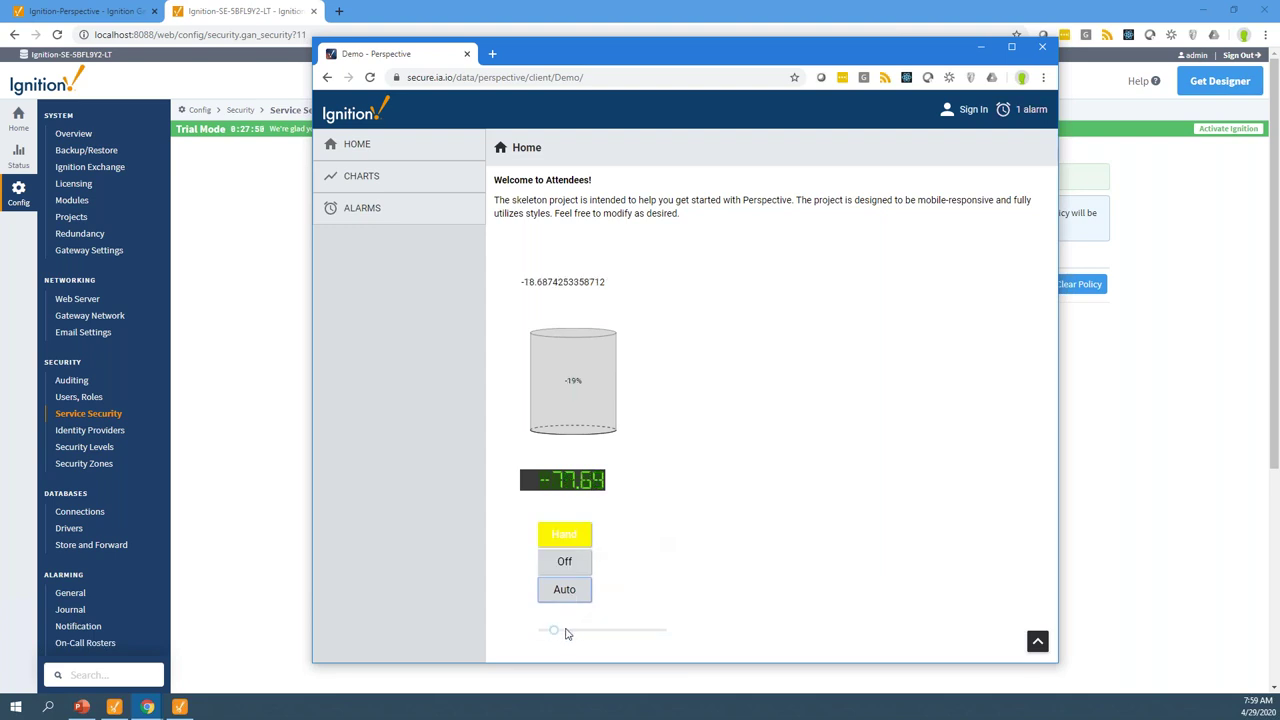
click(551, 631)
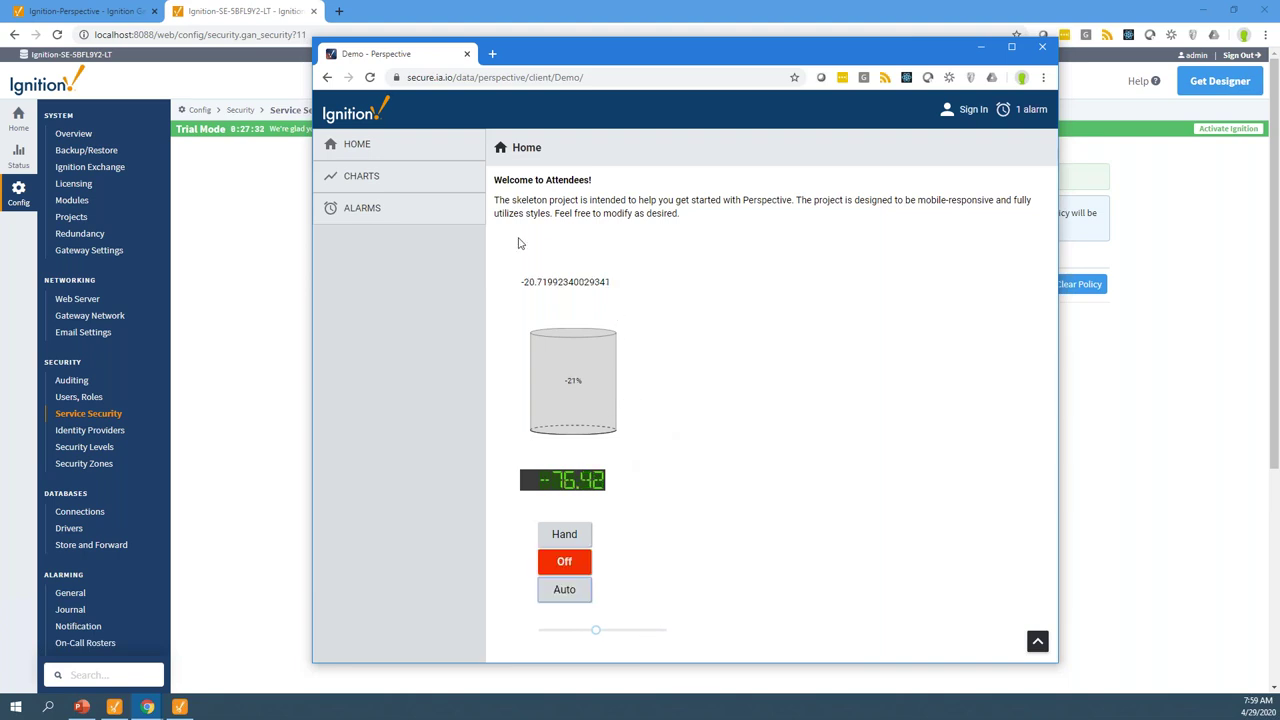
Review the Alarms page in a widened window, then go to the Charts page
click(372, 212)
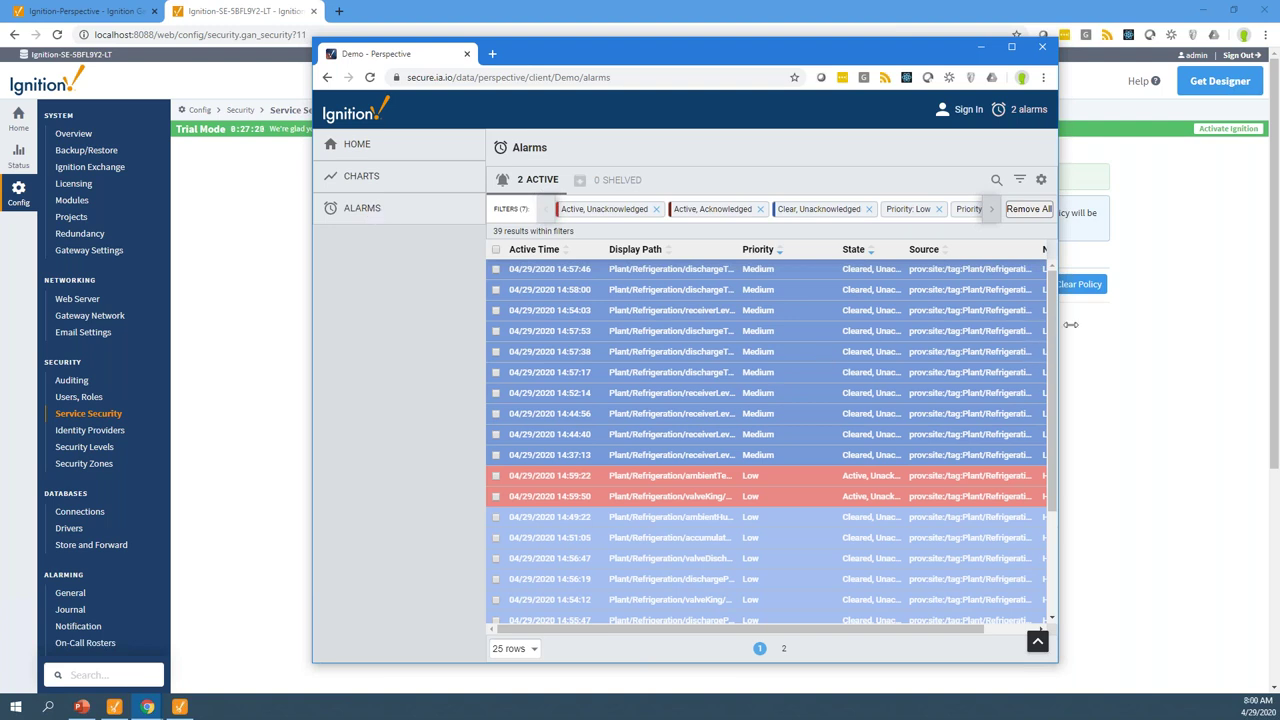
drag(1060, 323, 1135, 323)
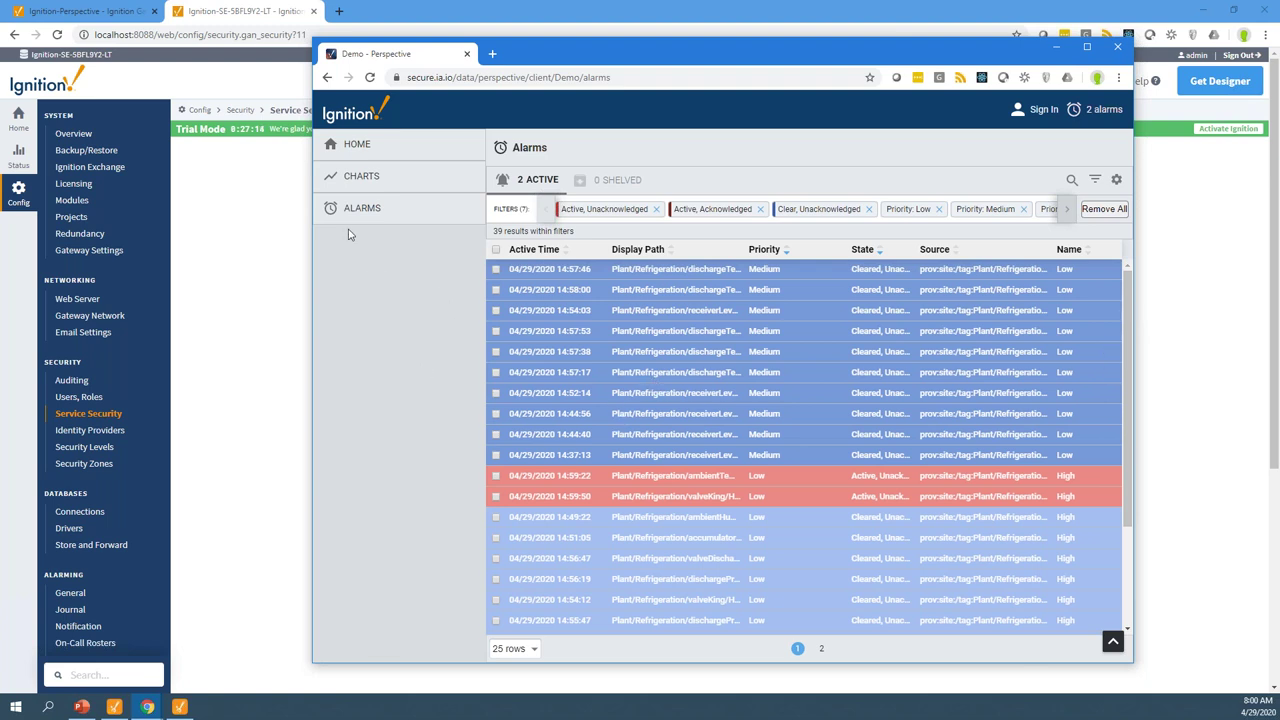
click(369, 180)
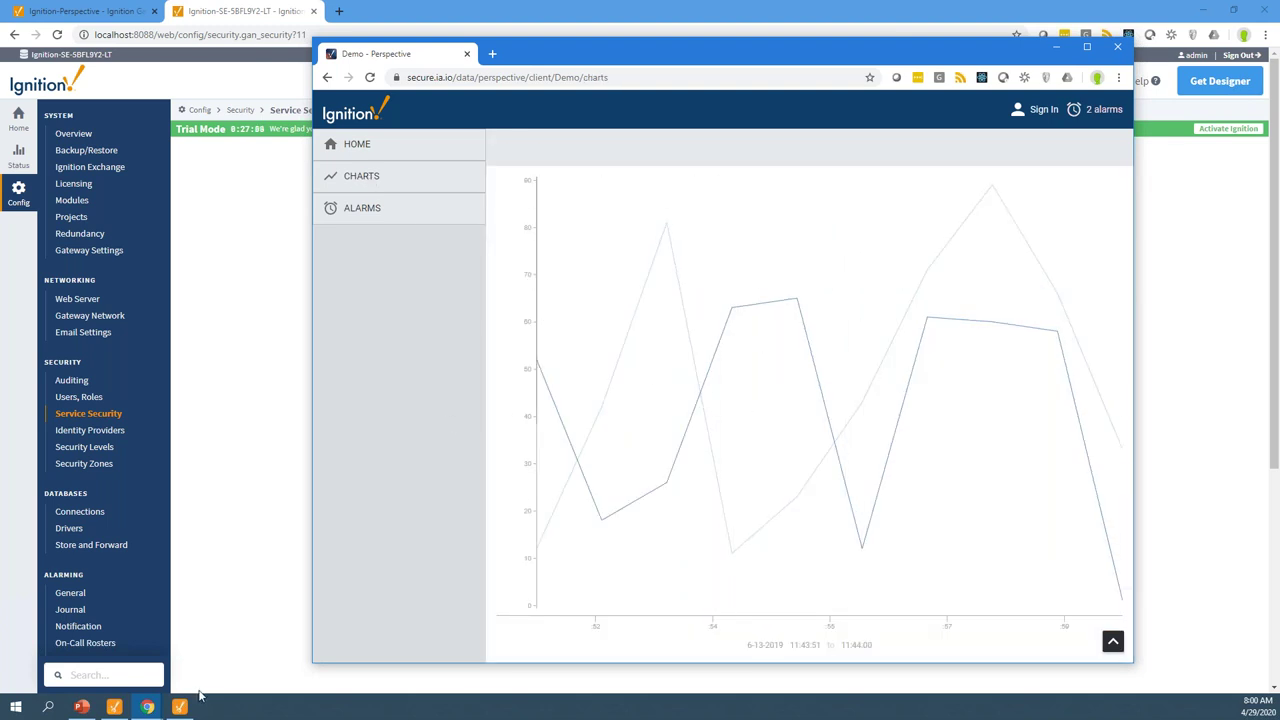
Open the Charts view and edit the binding on the TimeSeriesChart's props.series[0].data
click(184, 708)
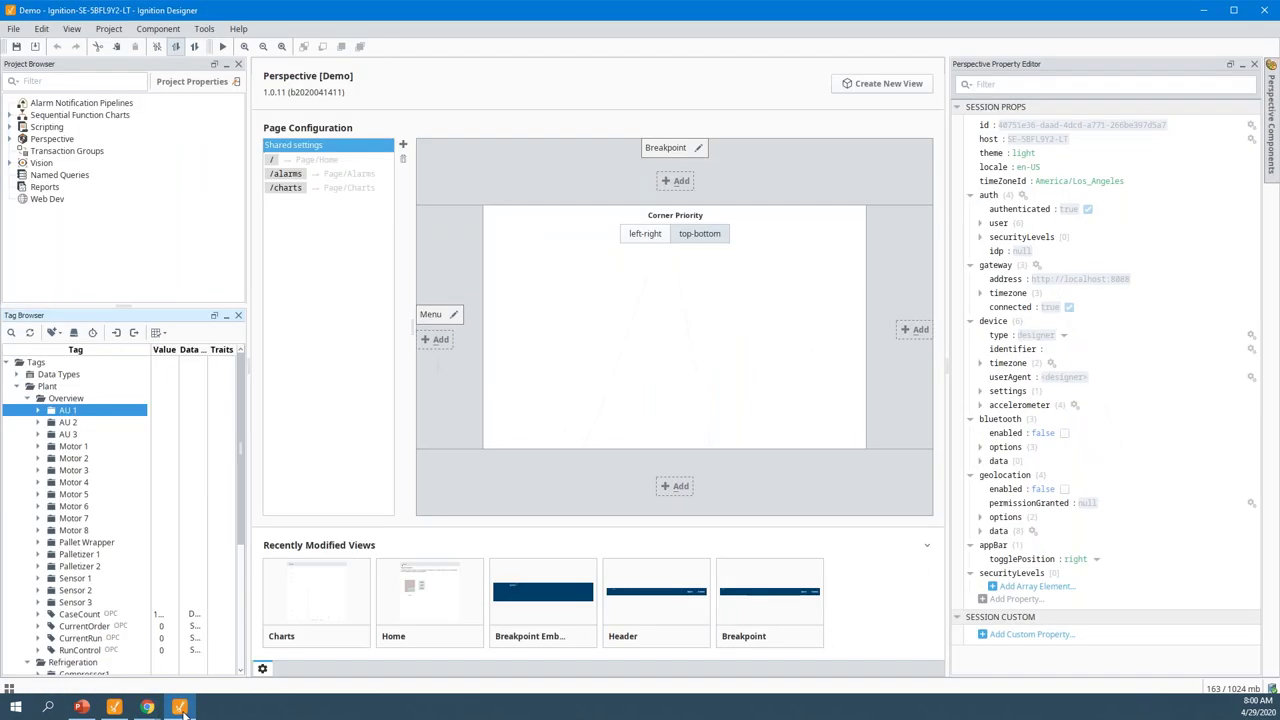
click(116, 707)
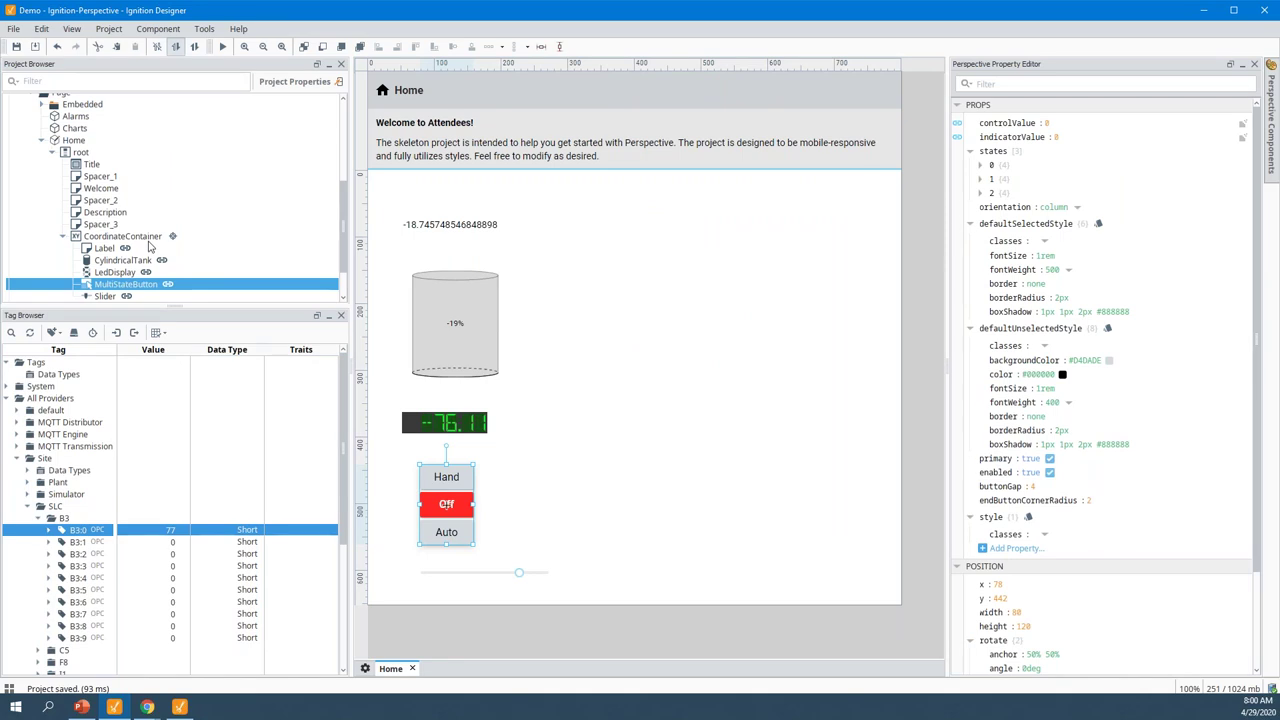
click(42, 141)
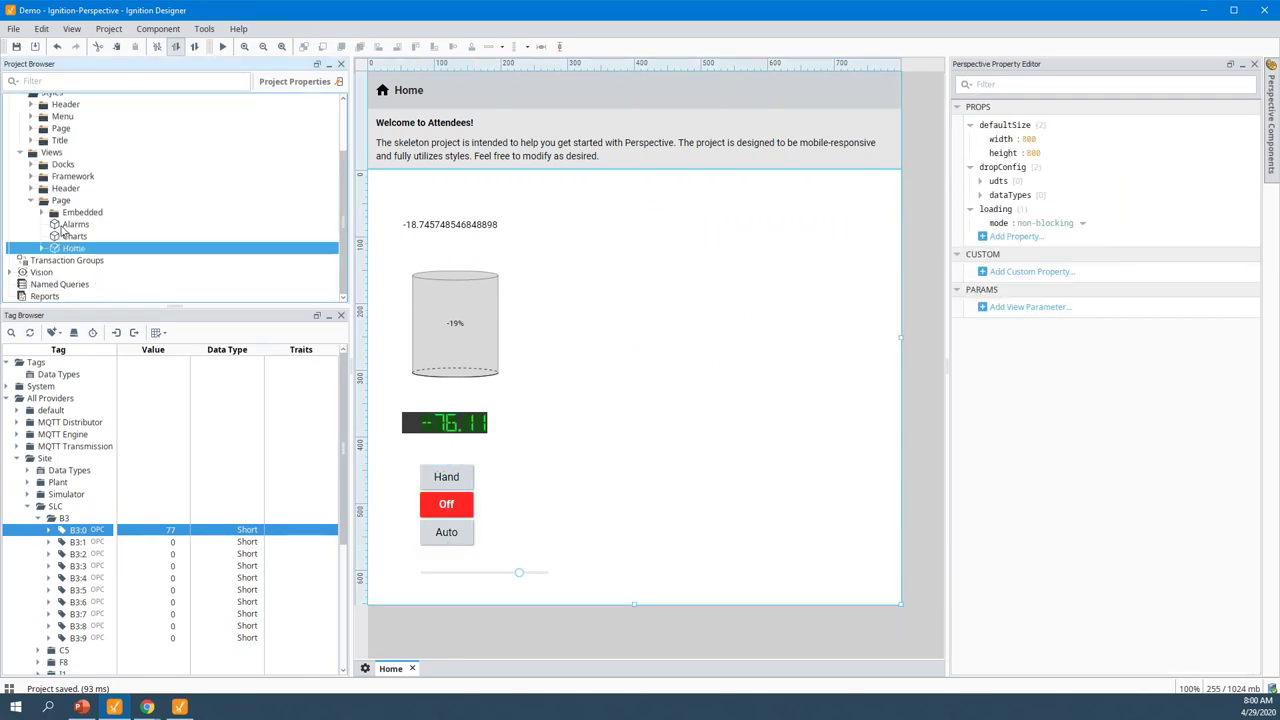
double_click(68, 236)
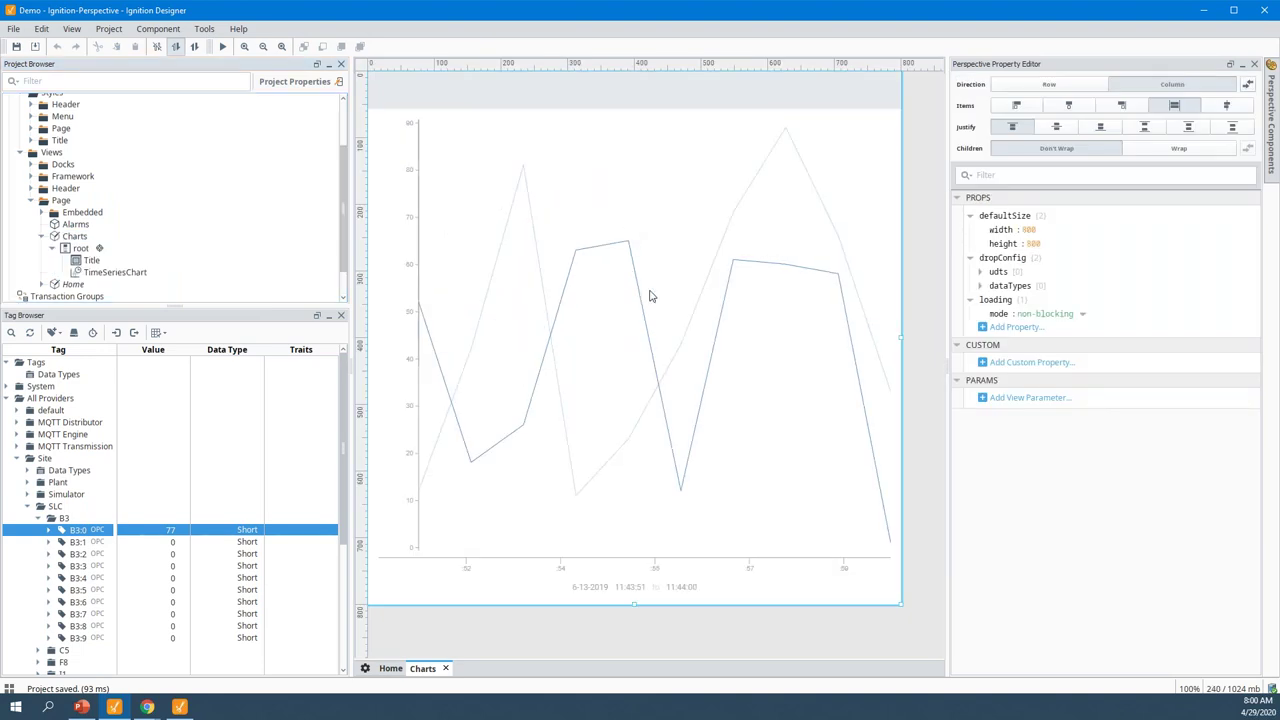
click(650, 296)
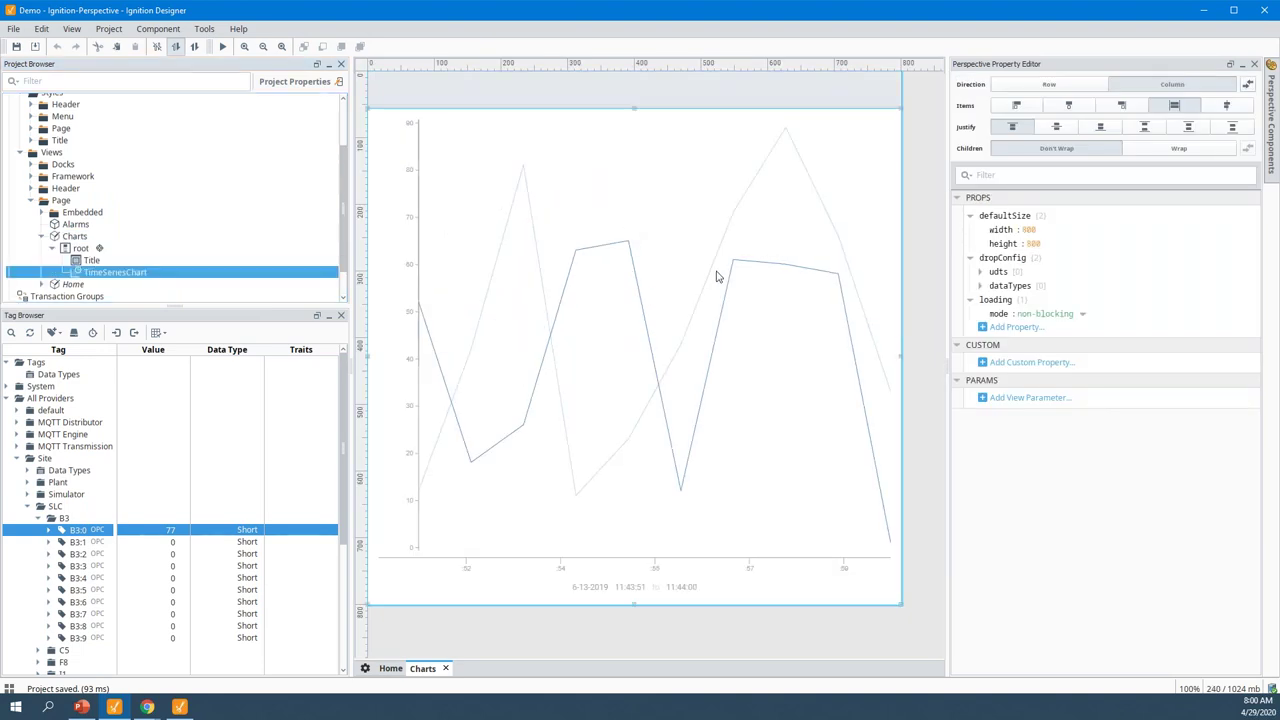
click(981, 242)
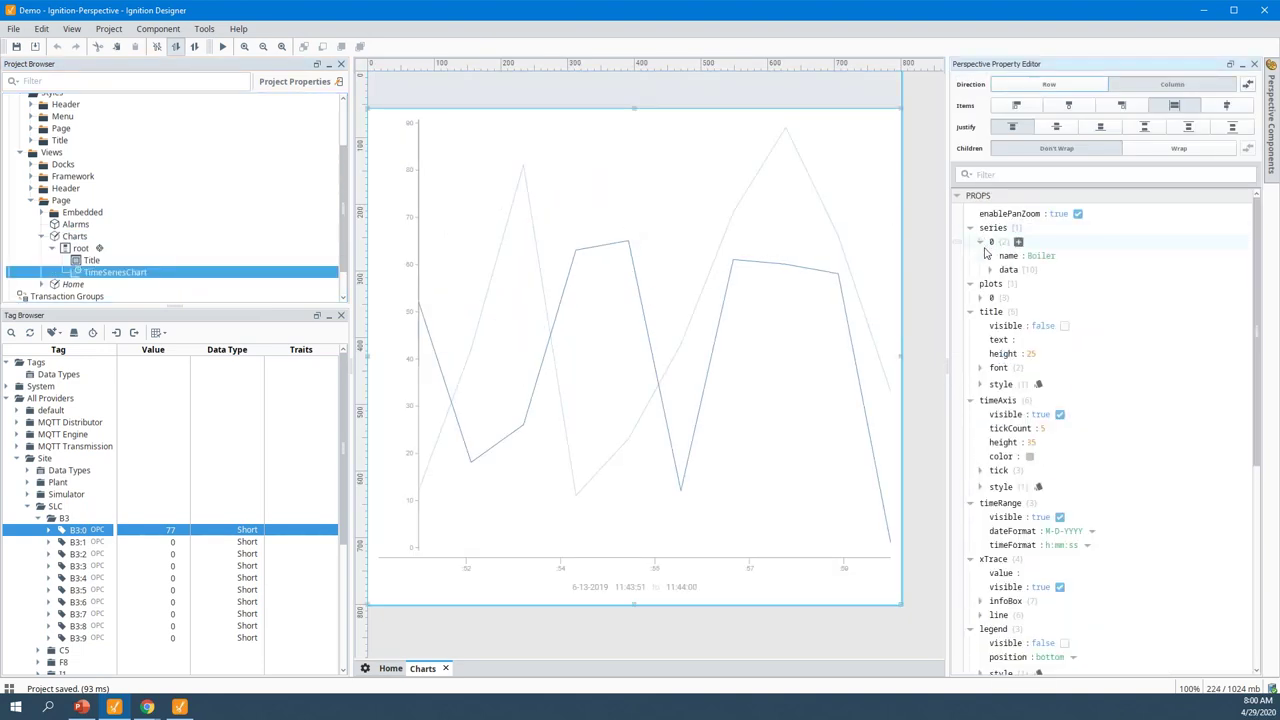
click(1045, 270)
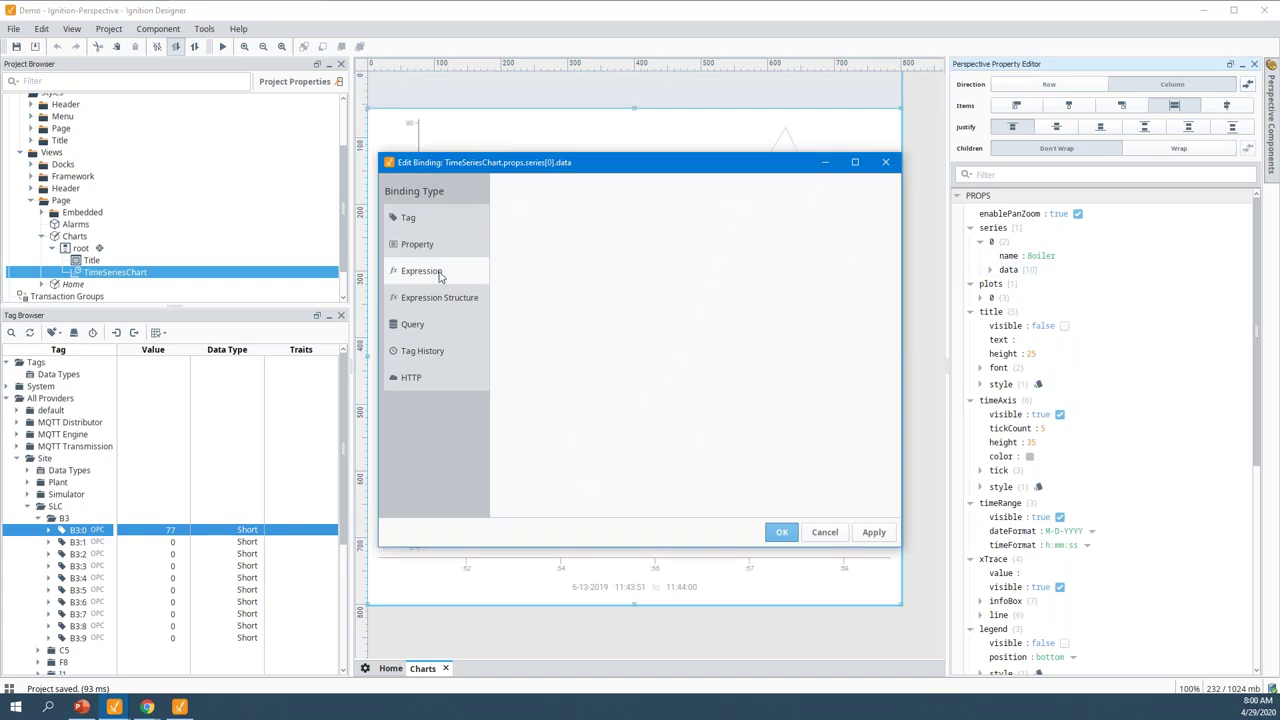
Choose a Tag History binding and add the Site Refrigeration tags accumulatorLevel and ambientHum
drag(572, 177, 618, 203)
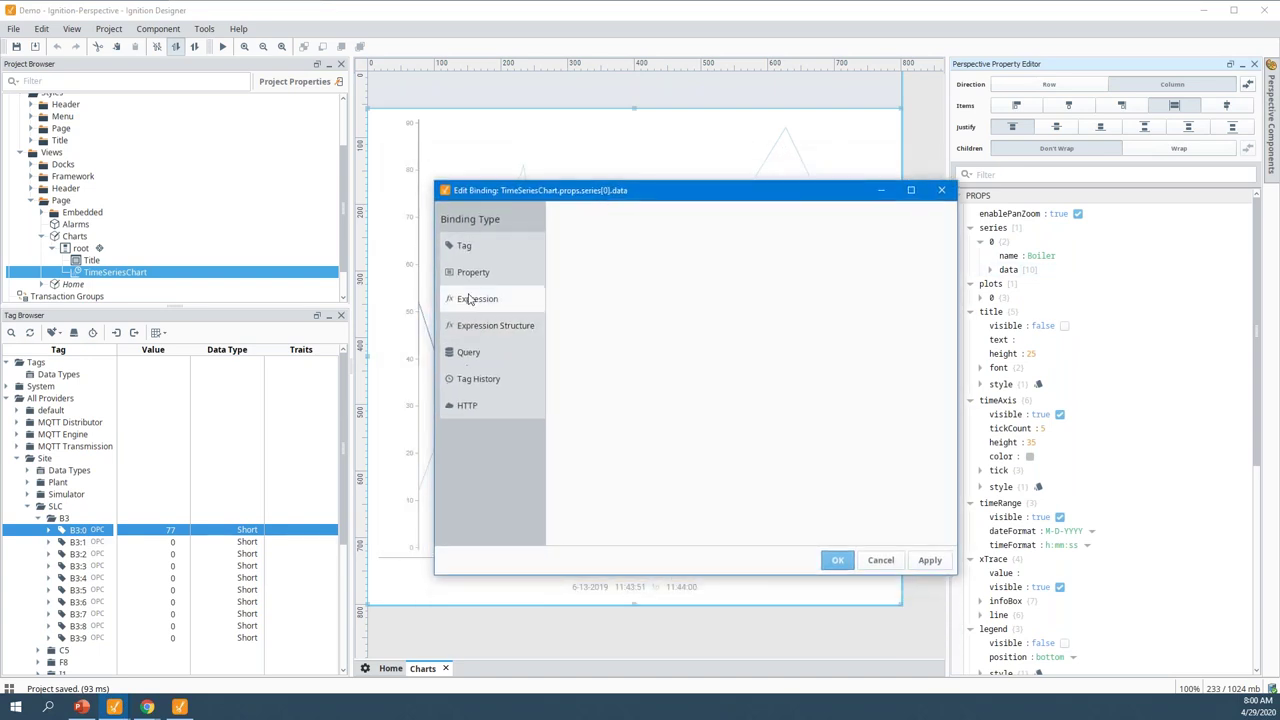
click(481, 386)
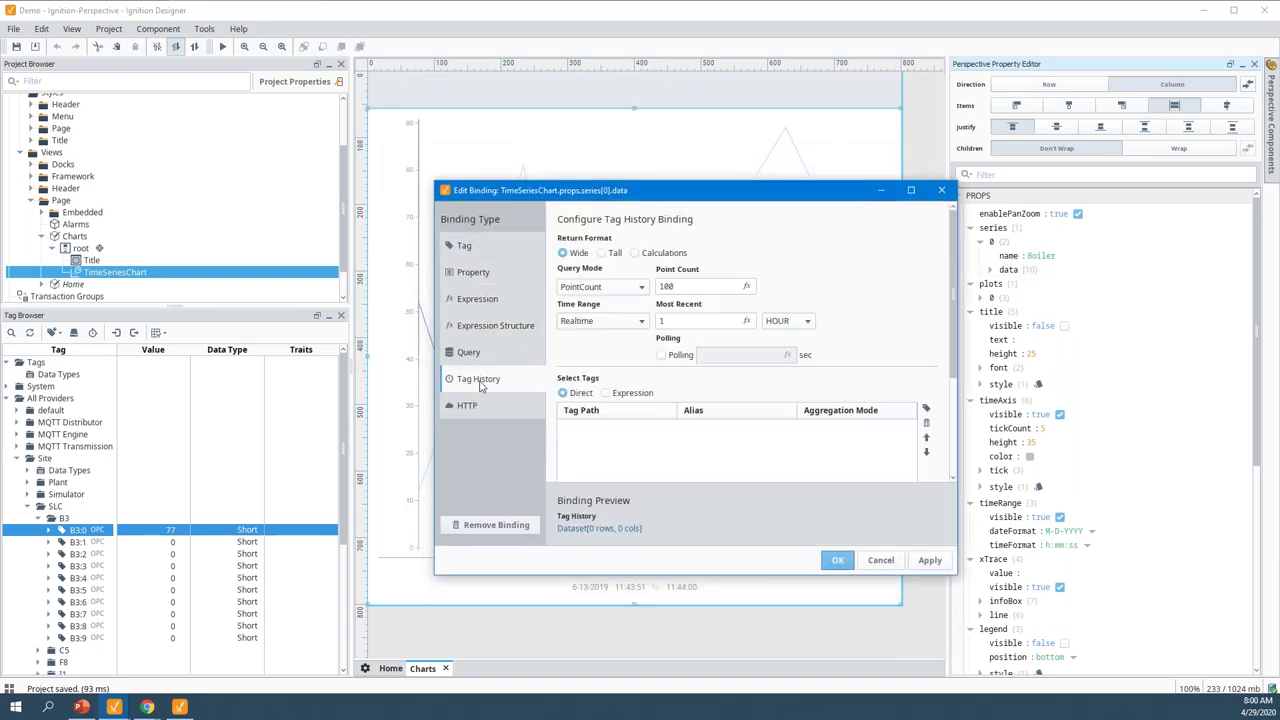
click(926, 411)
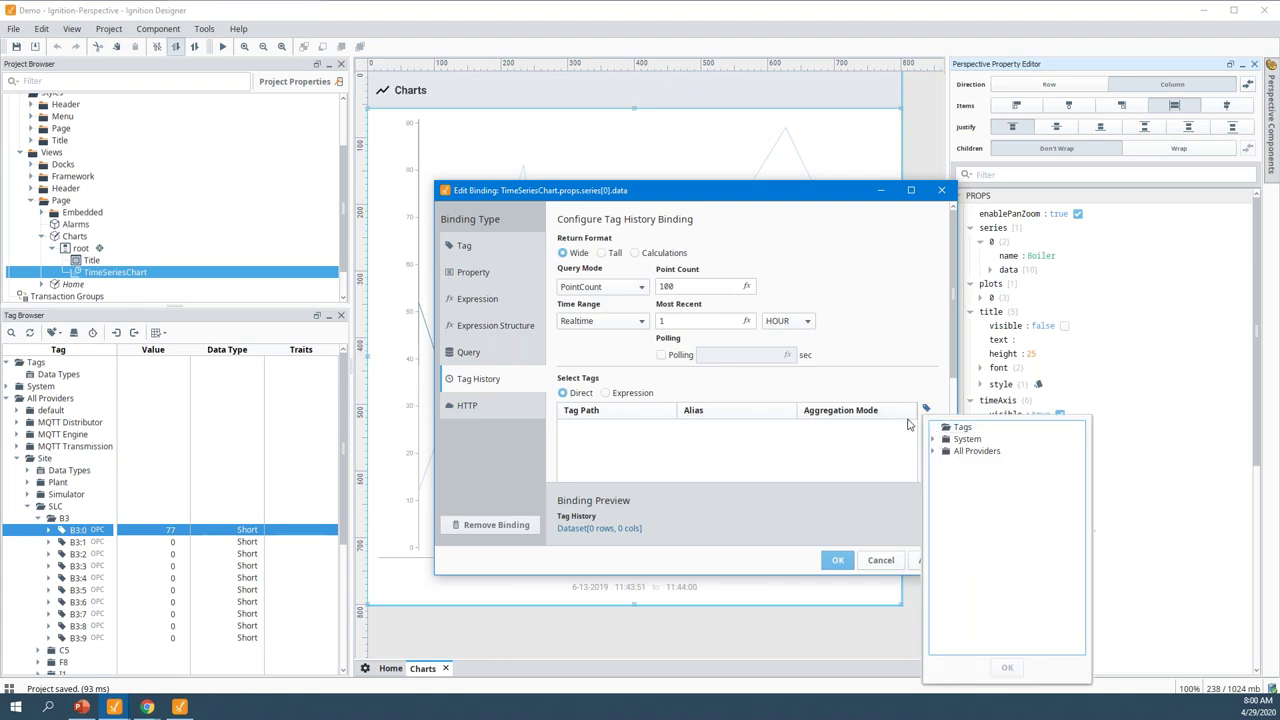
click(880, 430)
click(926, 409)
click(943, 513)
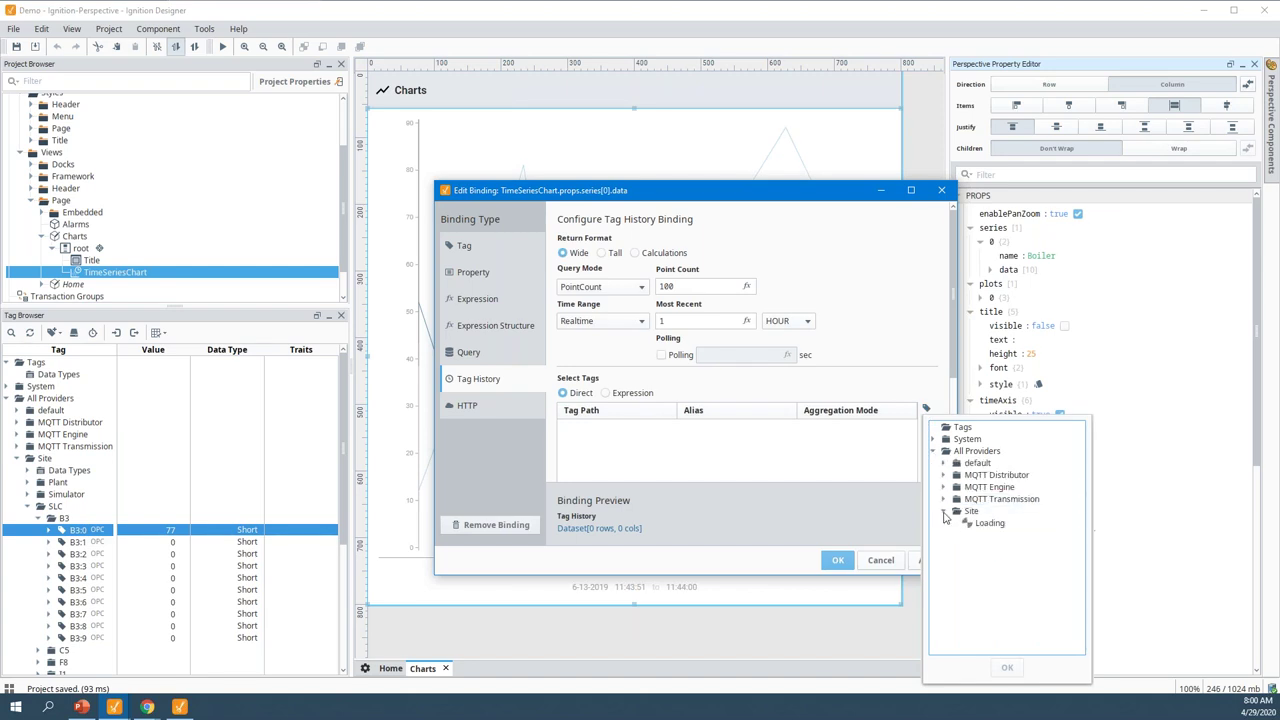
click(954, 523)
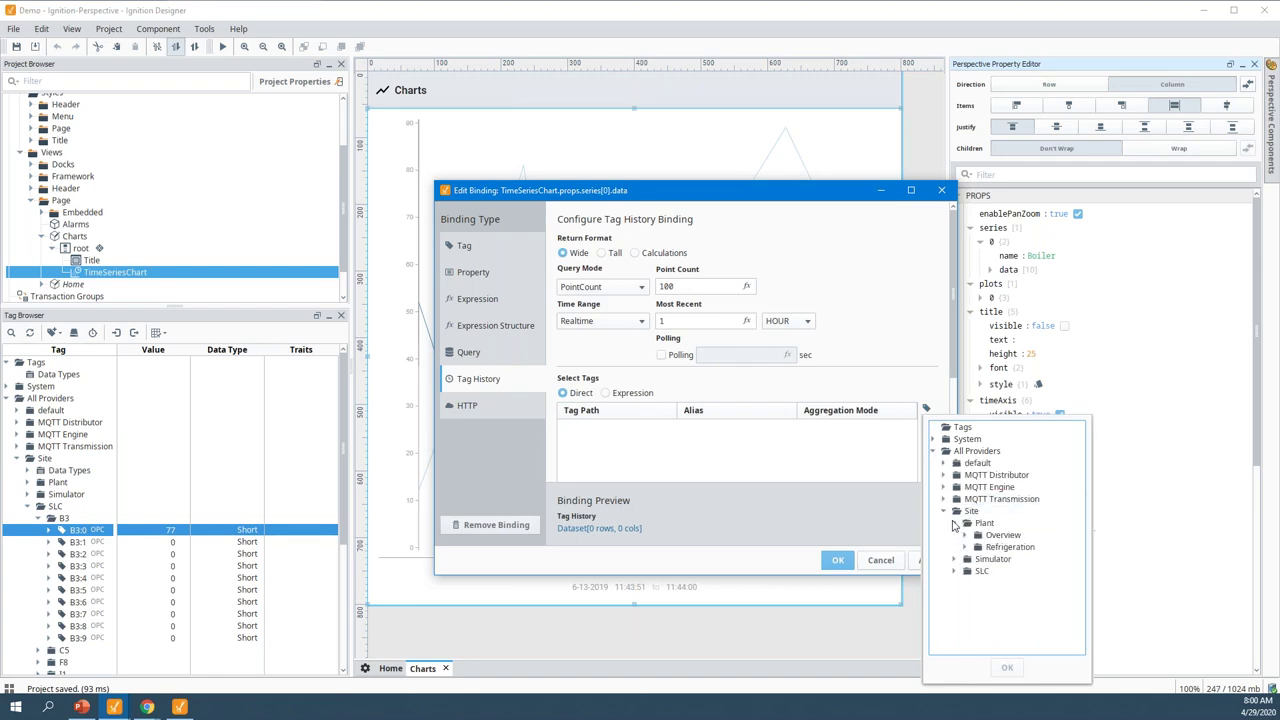
click(955, 523)
click(956, 523)
click(966, 548)
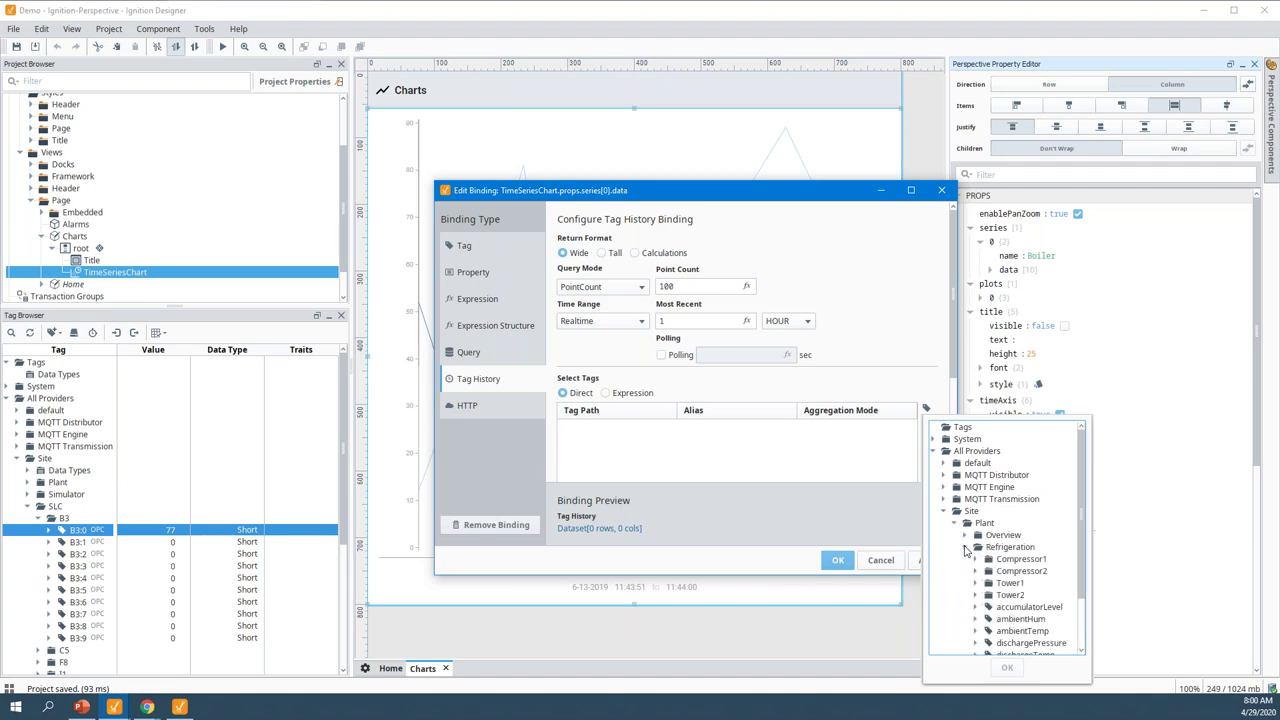
click(1025, 607)
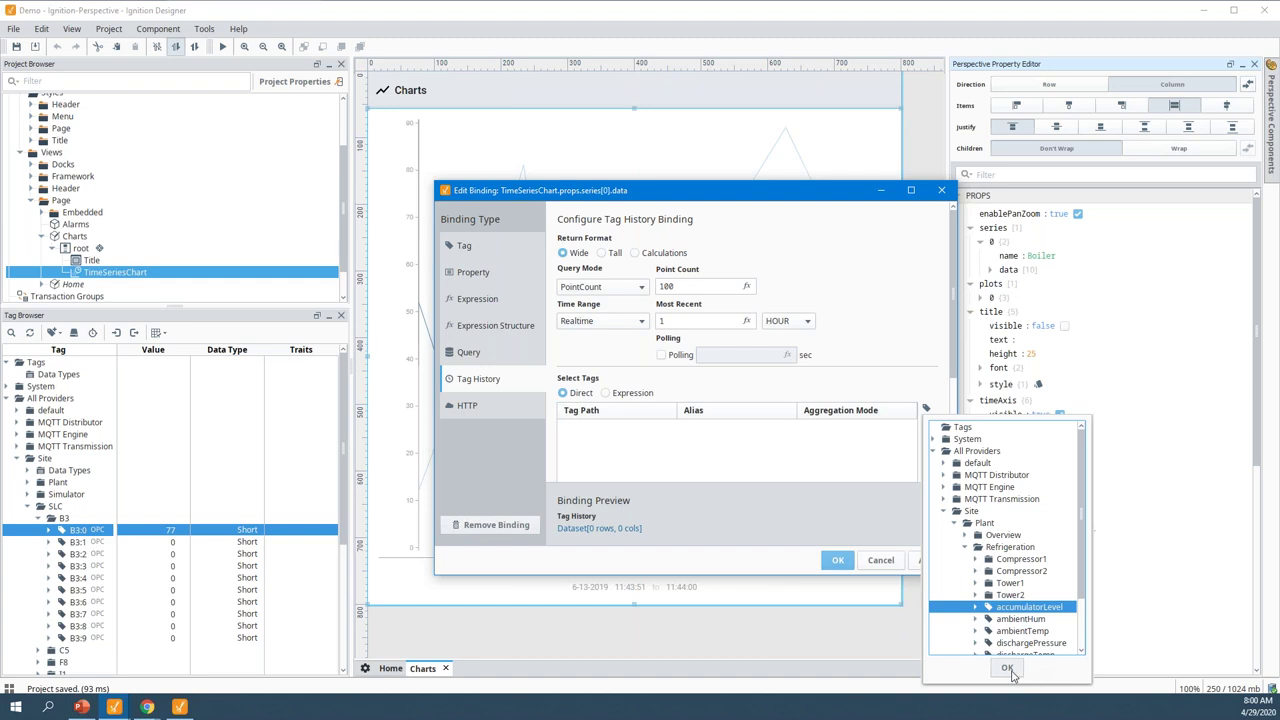
click(1007, 667)
click(927, 409)
click(1020, 619)
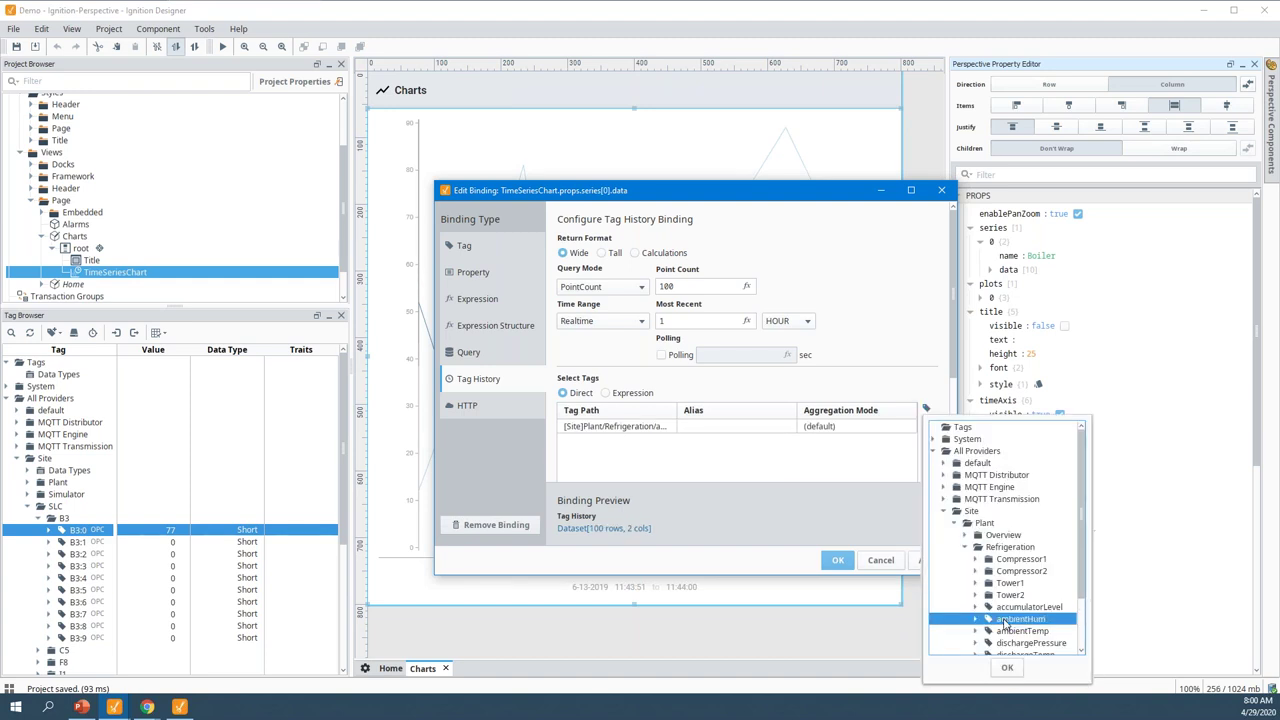
click(1007, 667)
Set the range to the most recent 10 minutes with 1-second polling and apply the binding
click(787, 321)
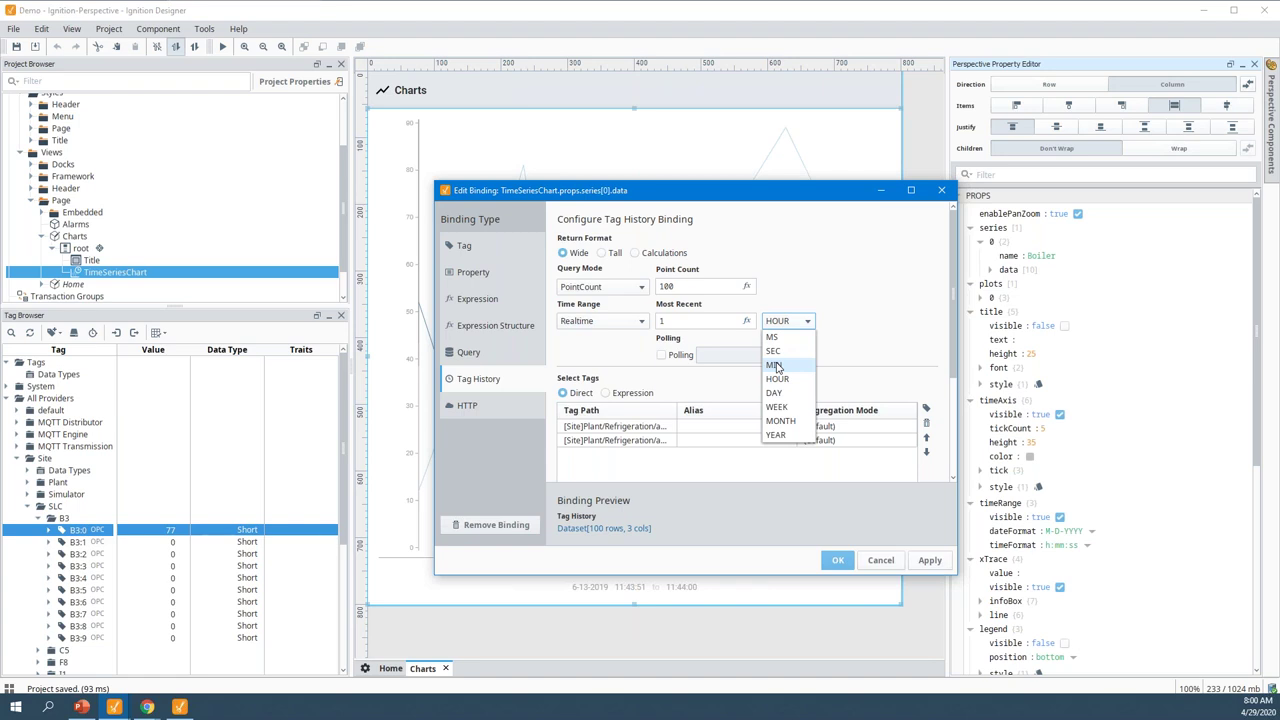
click(775, 366)
click(660, 321)
text(0)
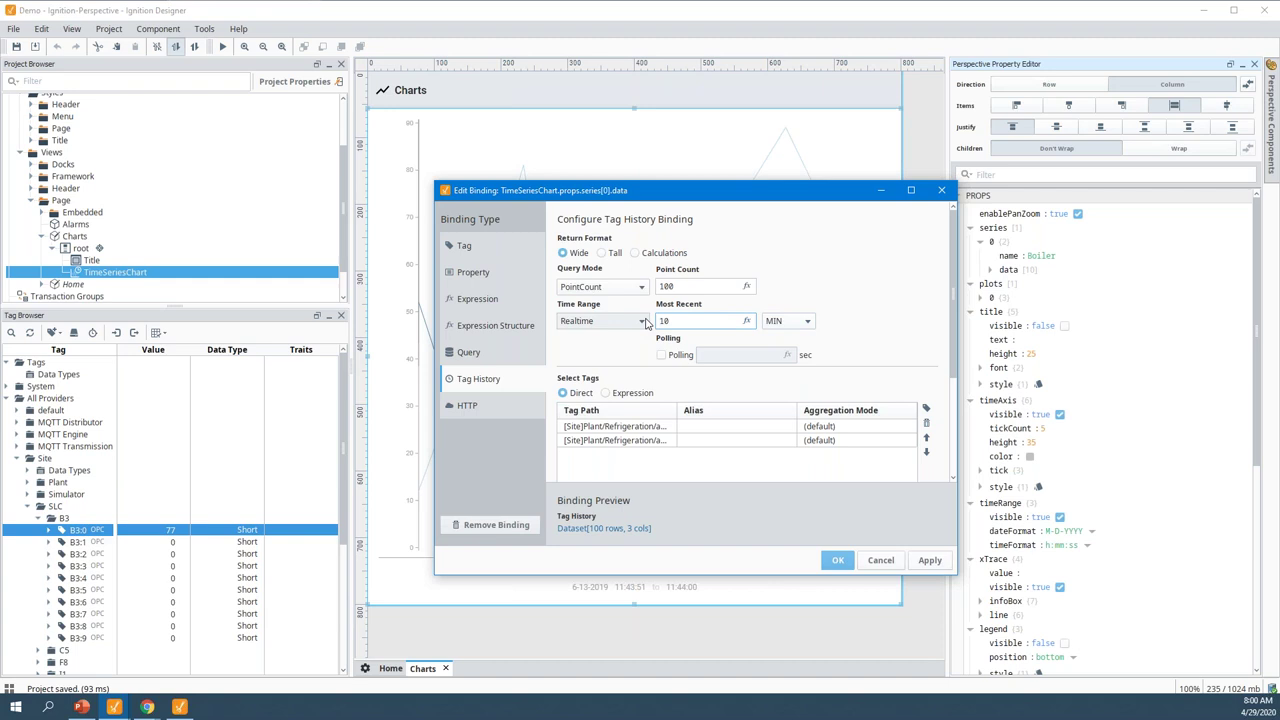
click(672, 355)
click(728, 355)
text(1)
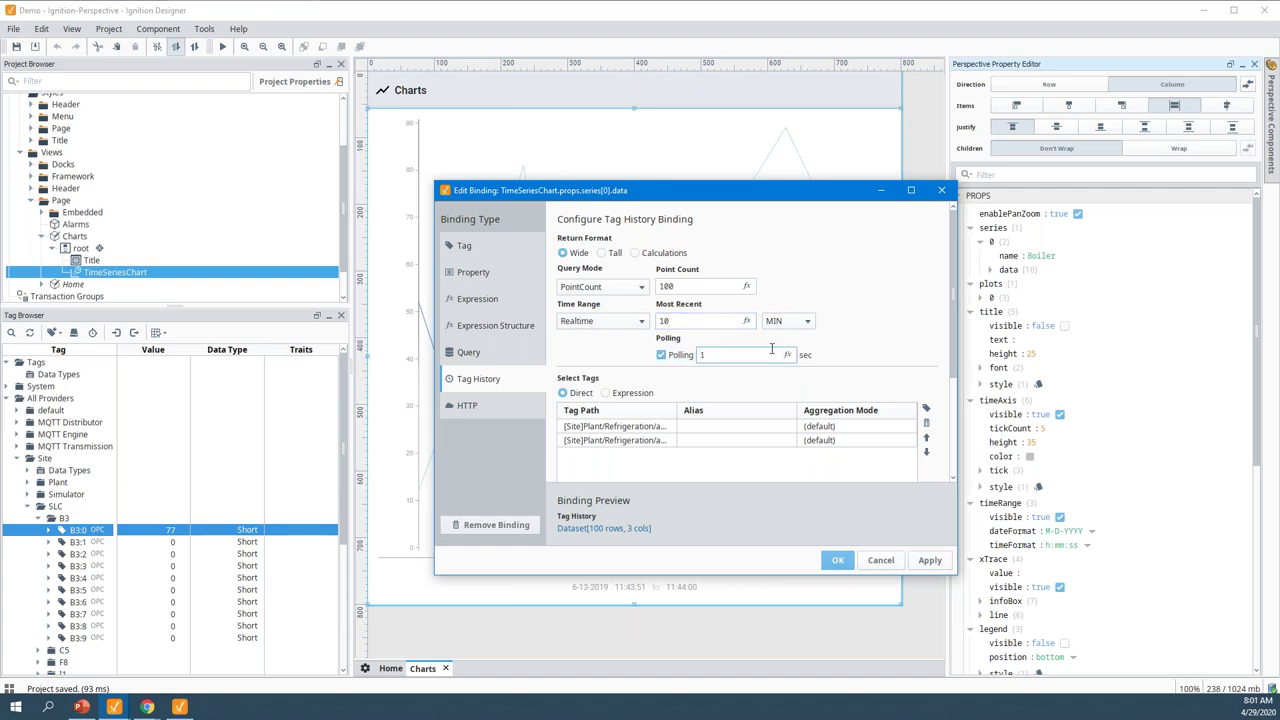
click(836, 560)
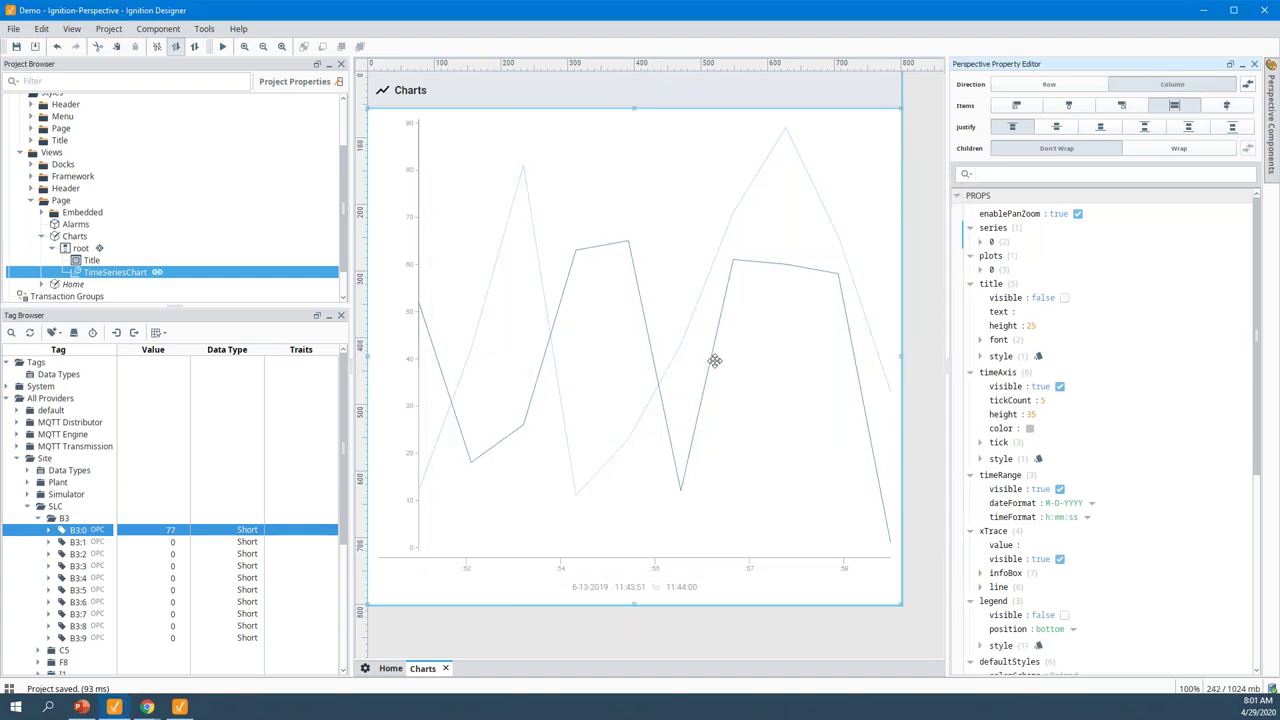
Change the series data binding's Point Count from 100 to 1000 and save the project
click(16, 47)
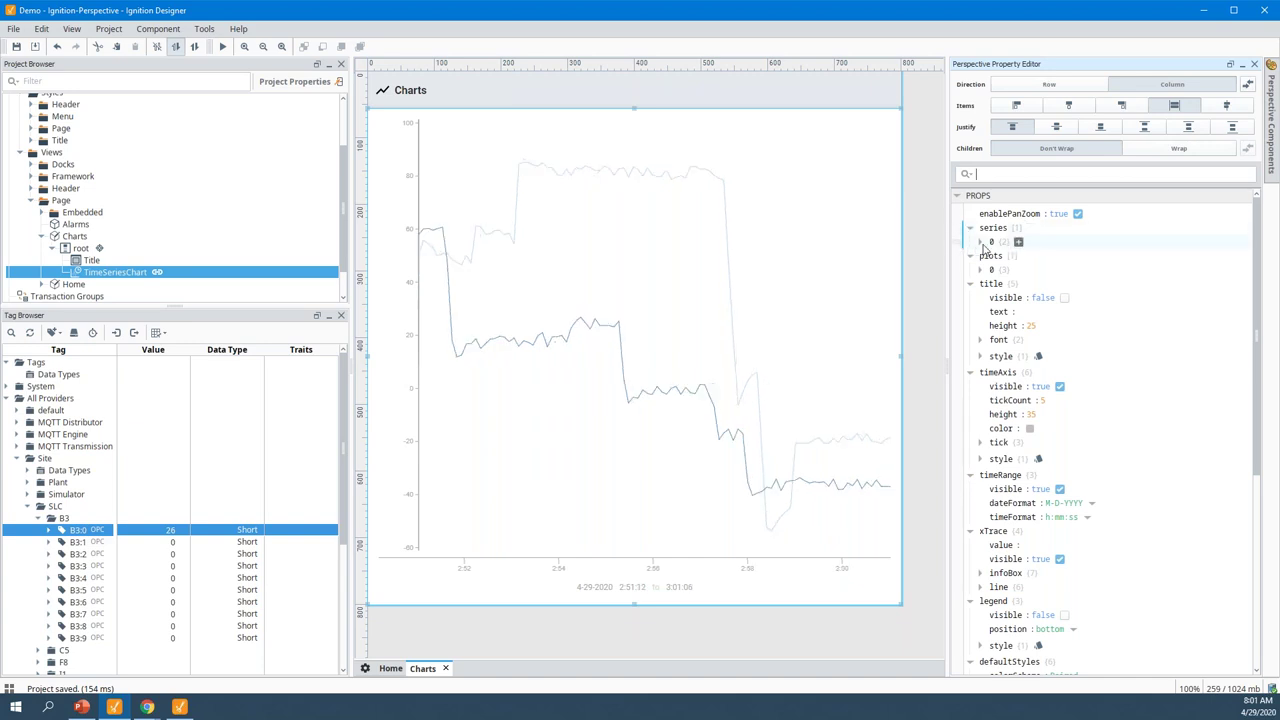
click(981, 243)
click(957, 272)
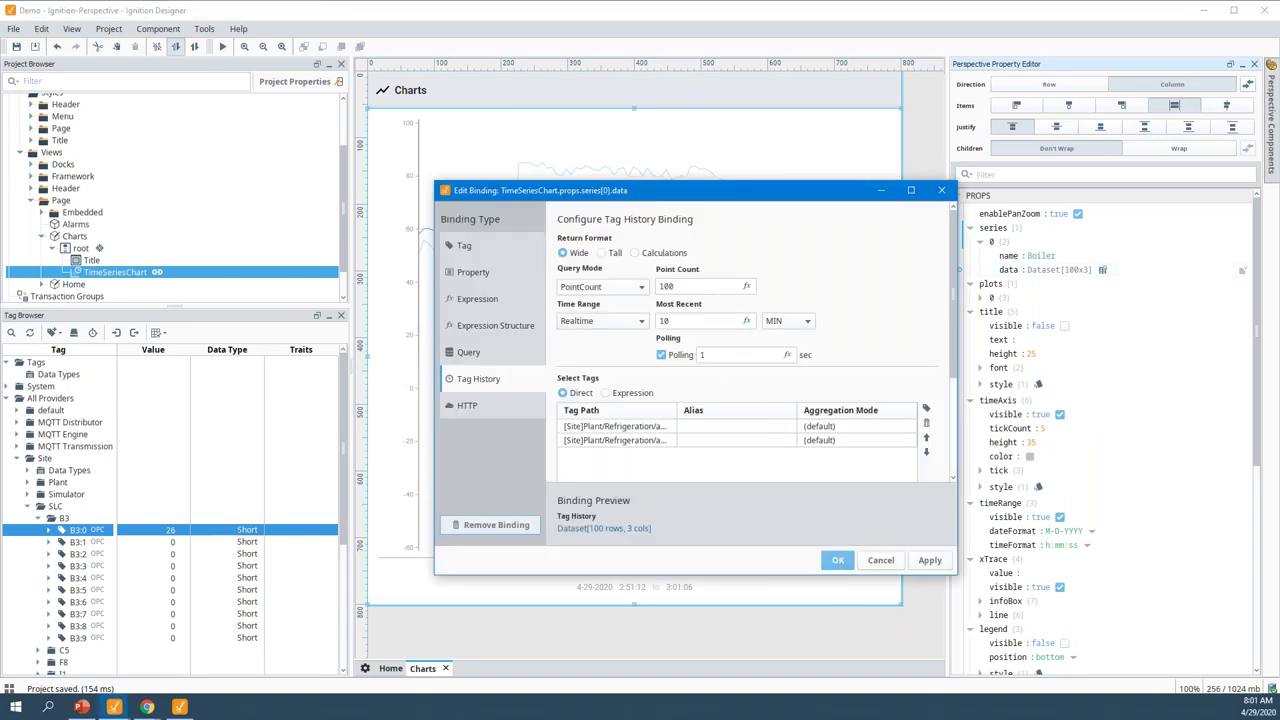
click(694, 286)
text(0)
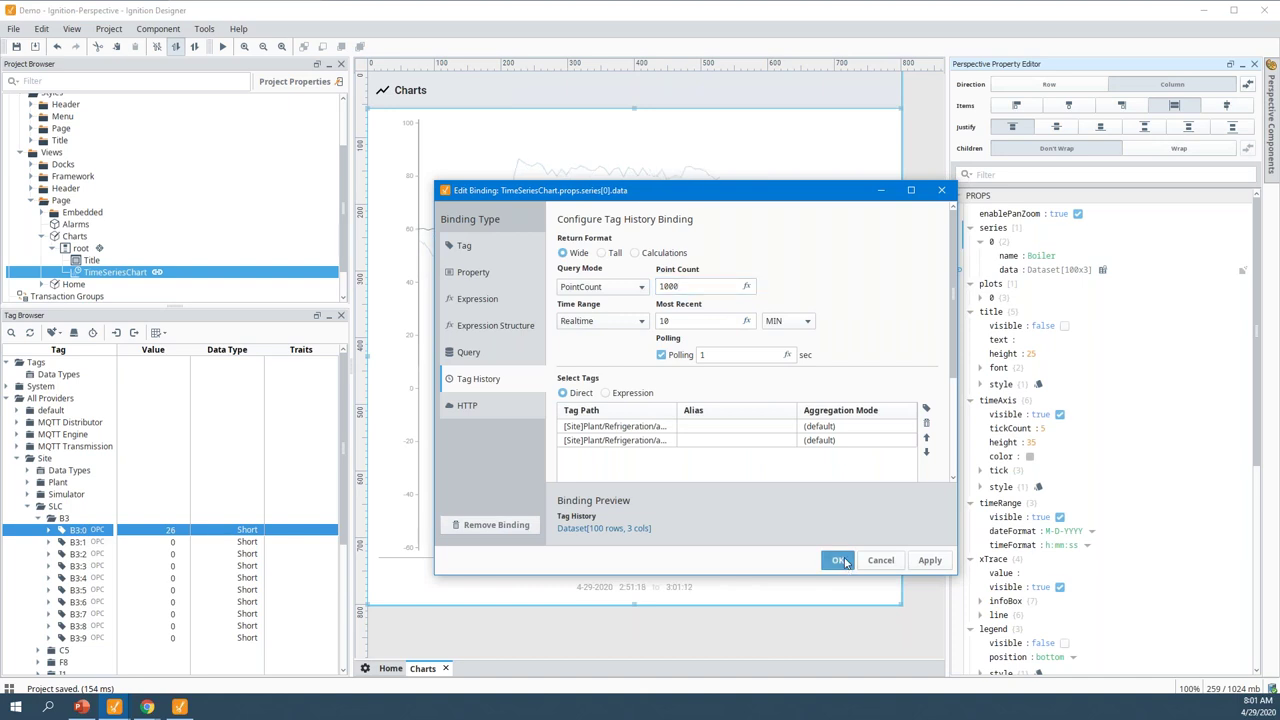
click(837, 560)
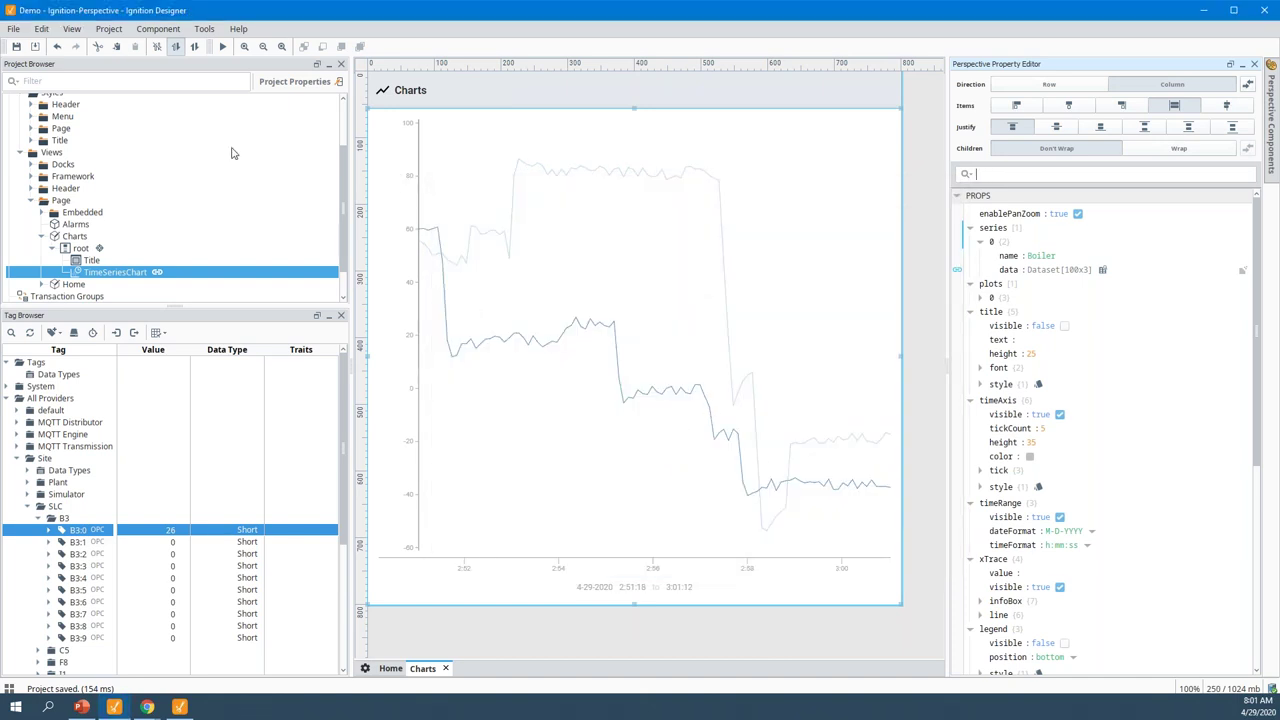
click(16, 46)
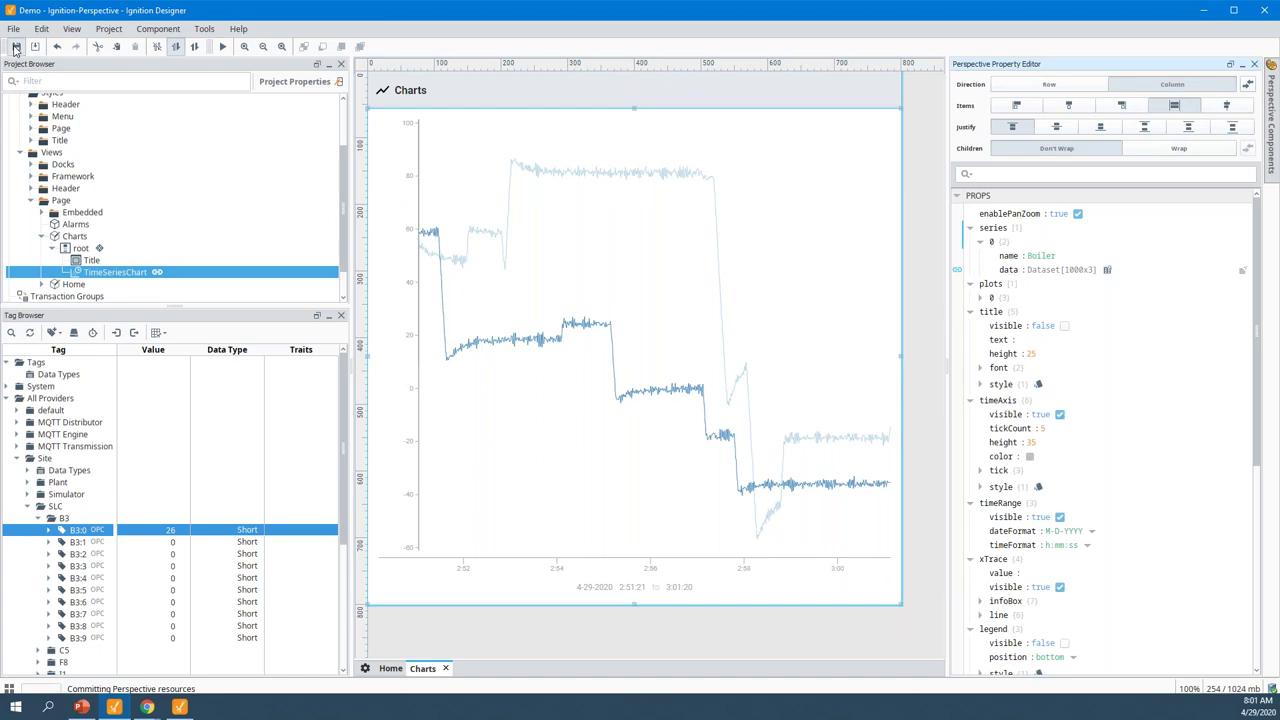